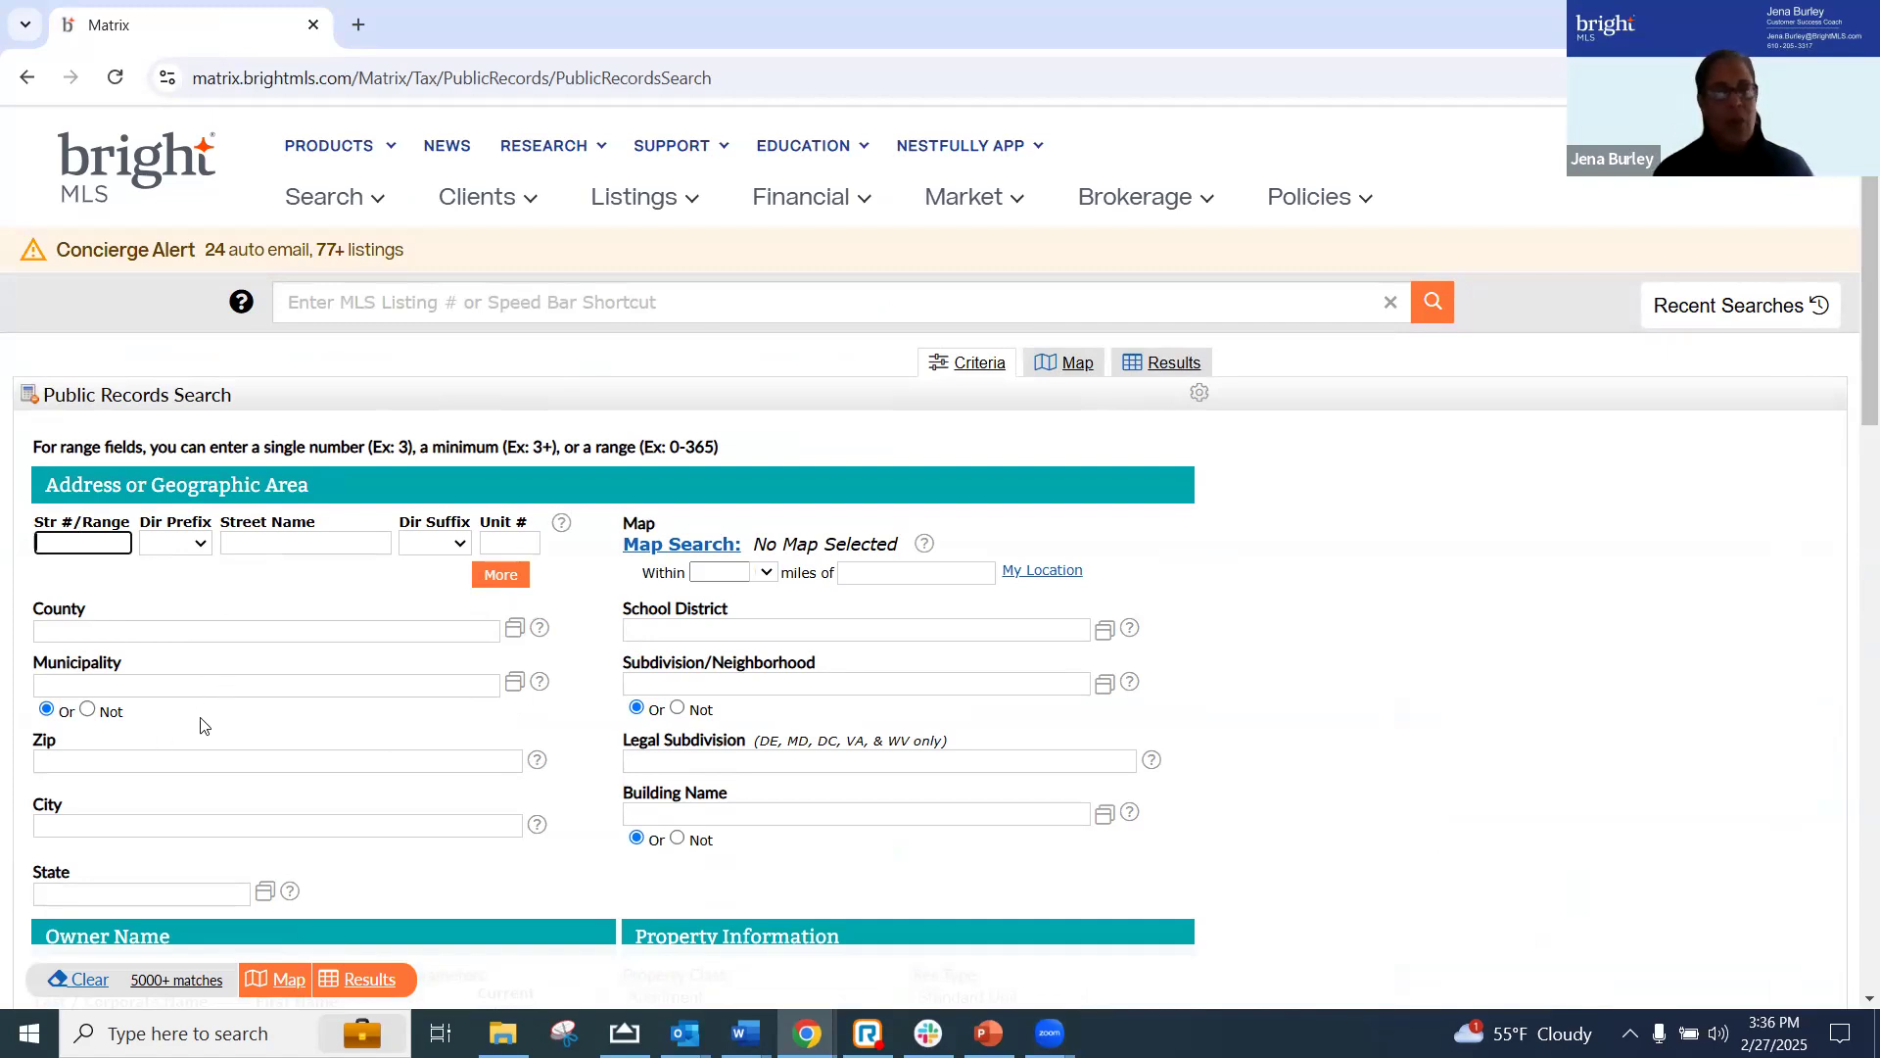
Set the Municipality criterion of the public records search to North Coventry Twp - Chester PA (10317)
left_click(162, 685)
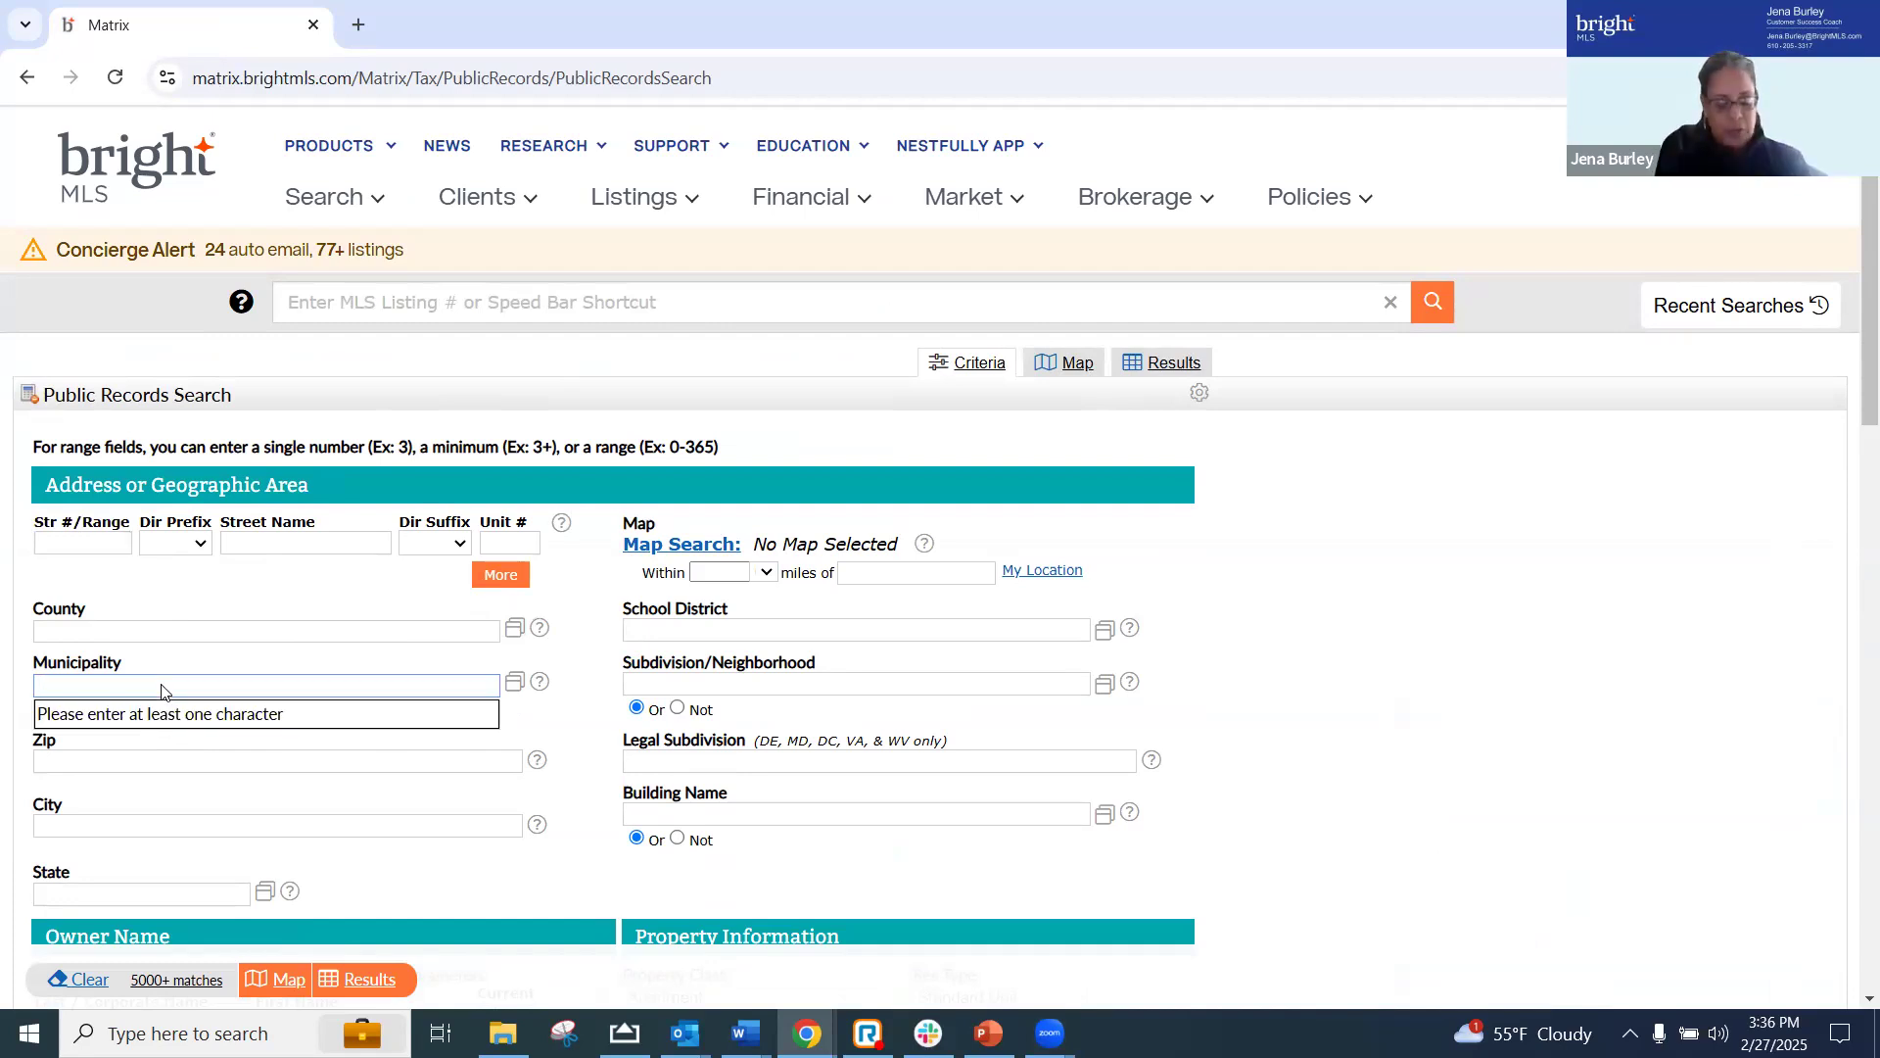
type("Not")
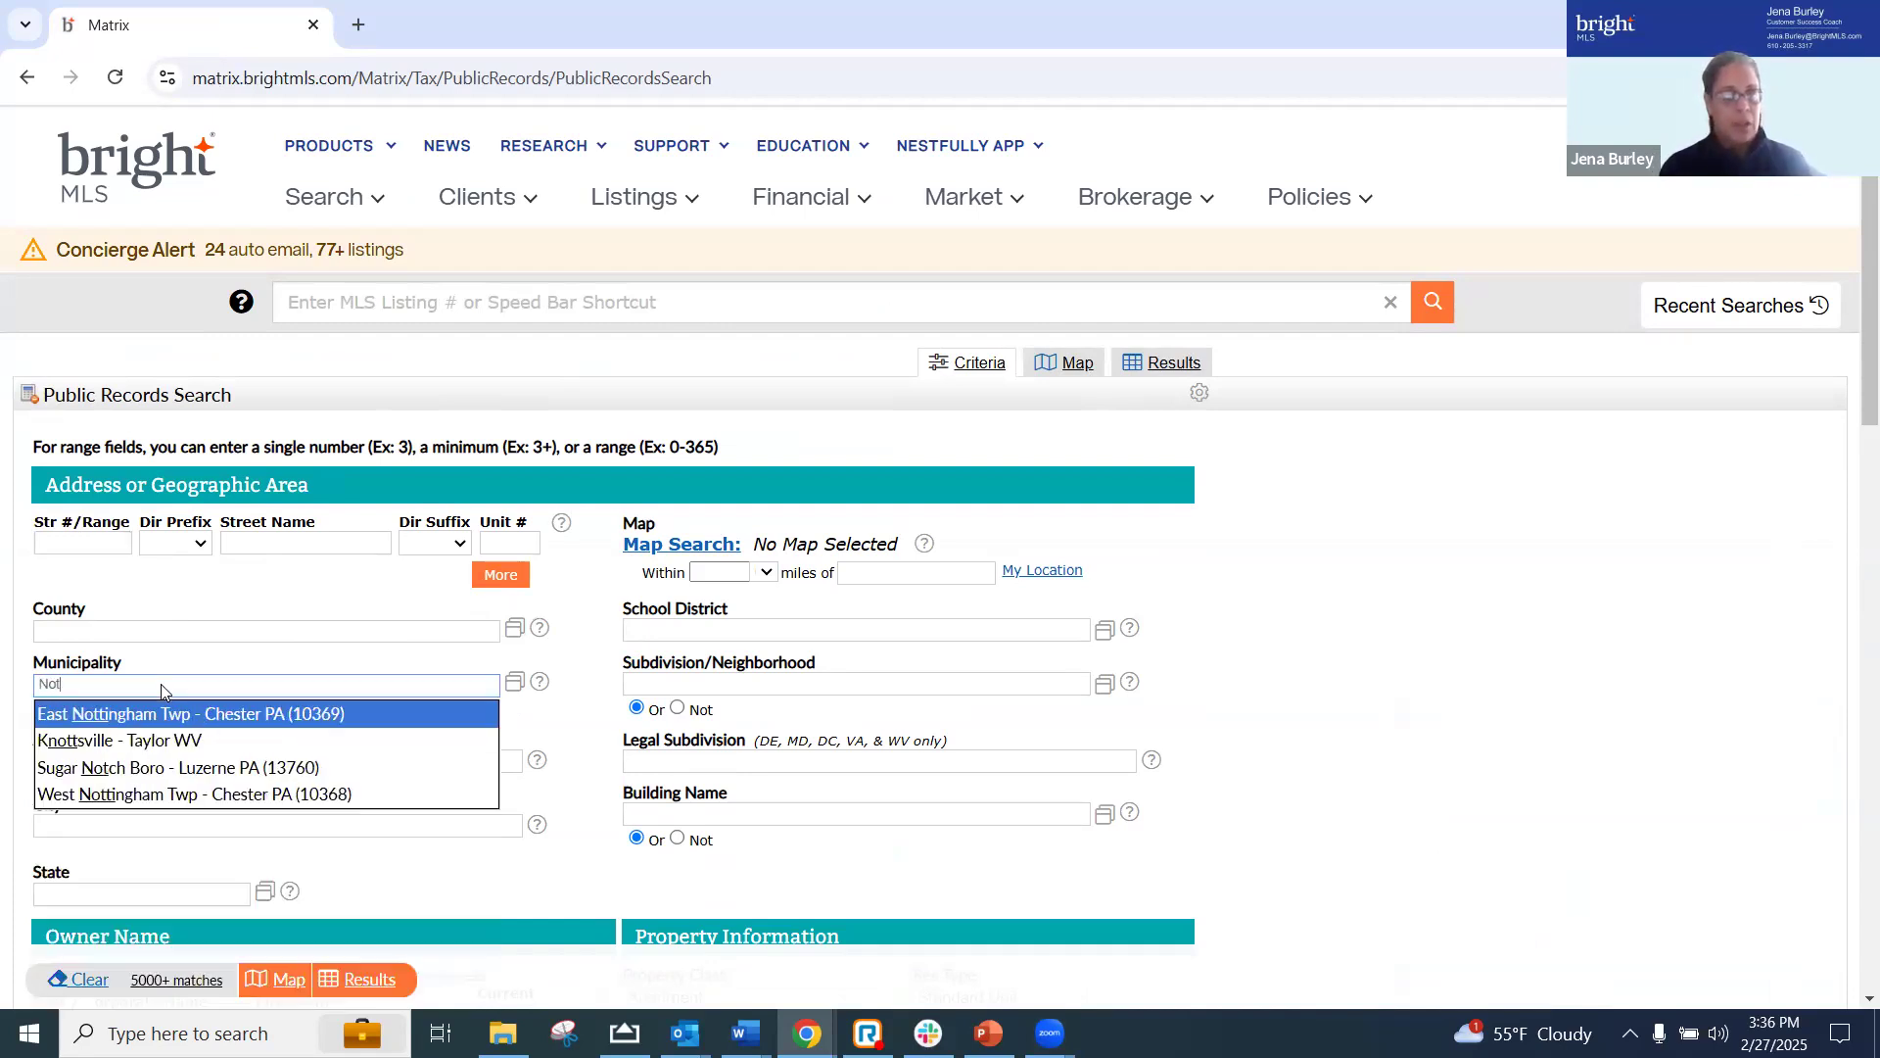
key("BackSpace")
type("rth")
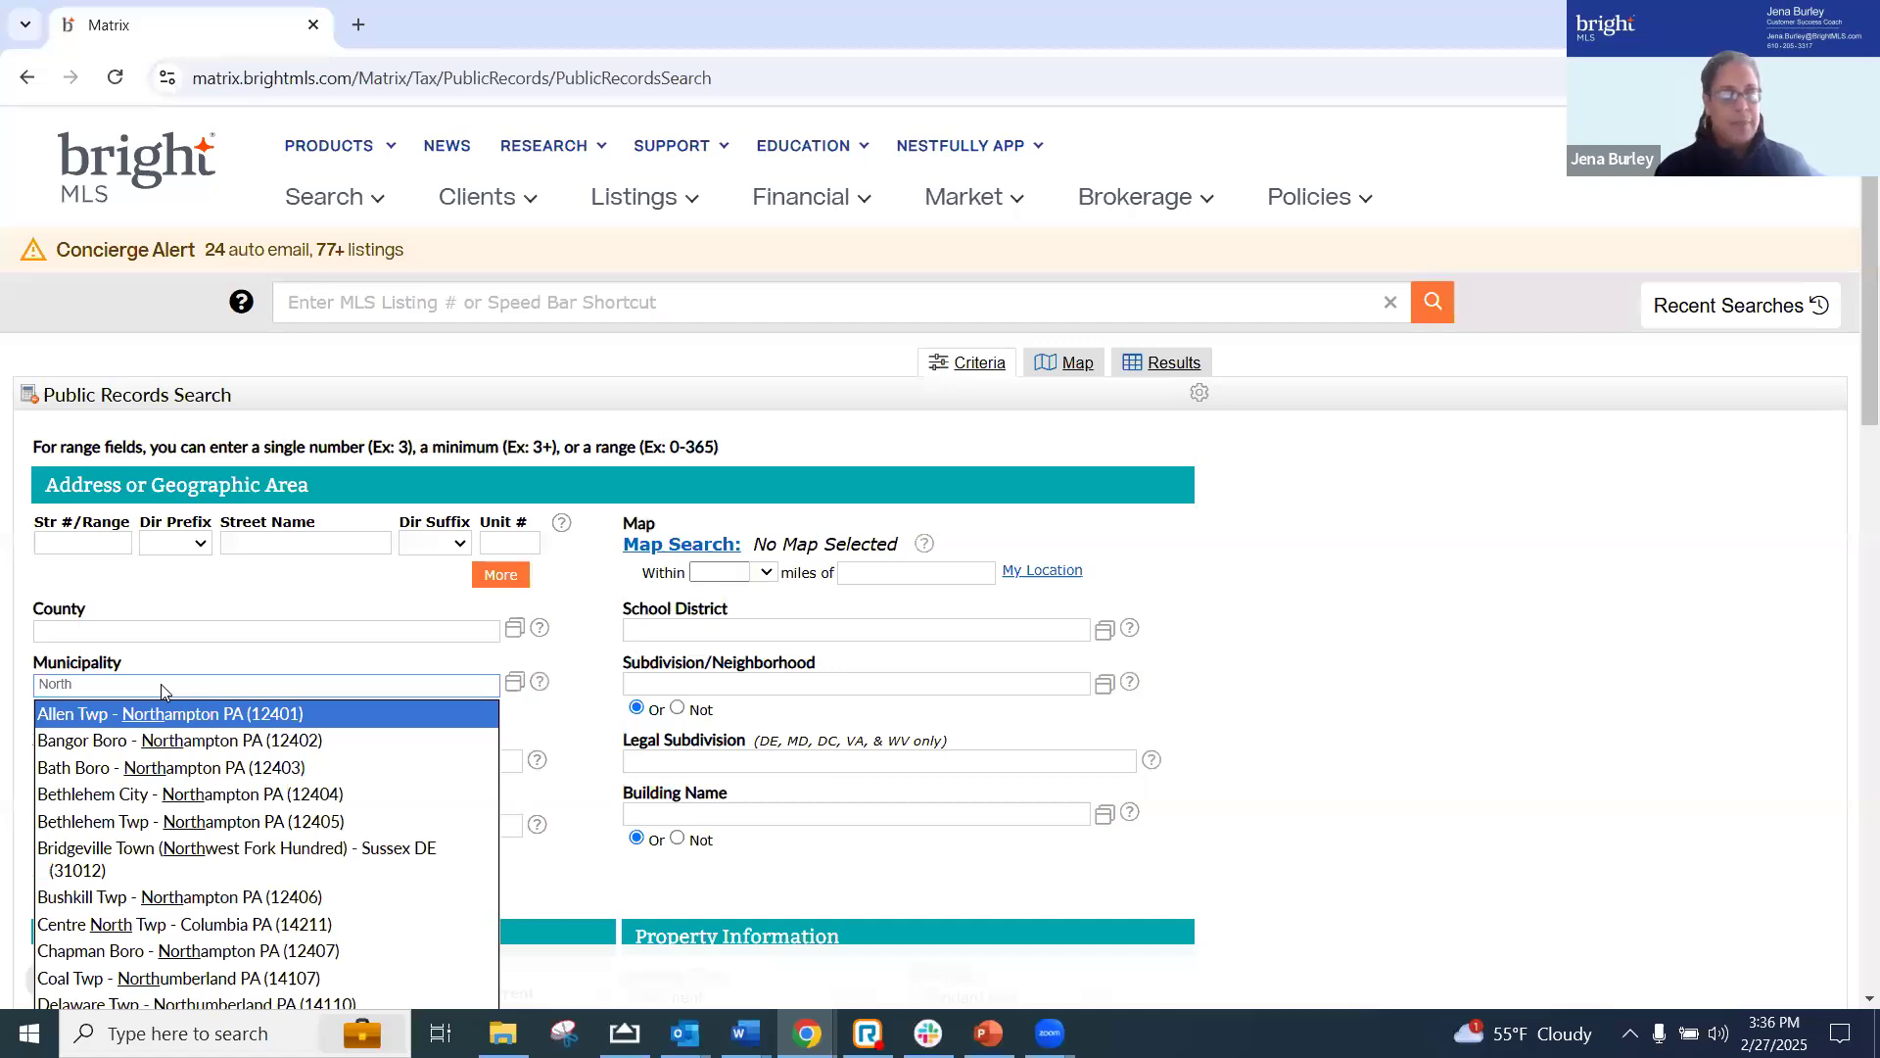
type(" Co")
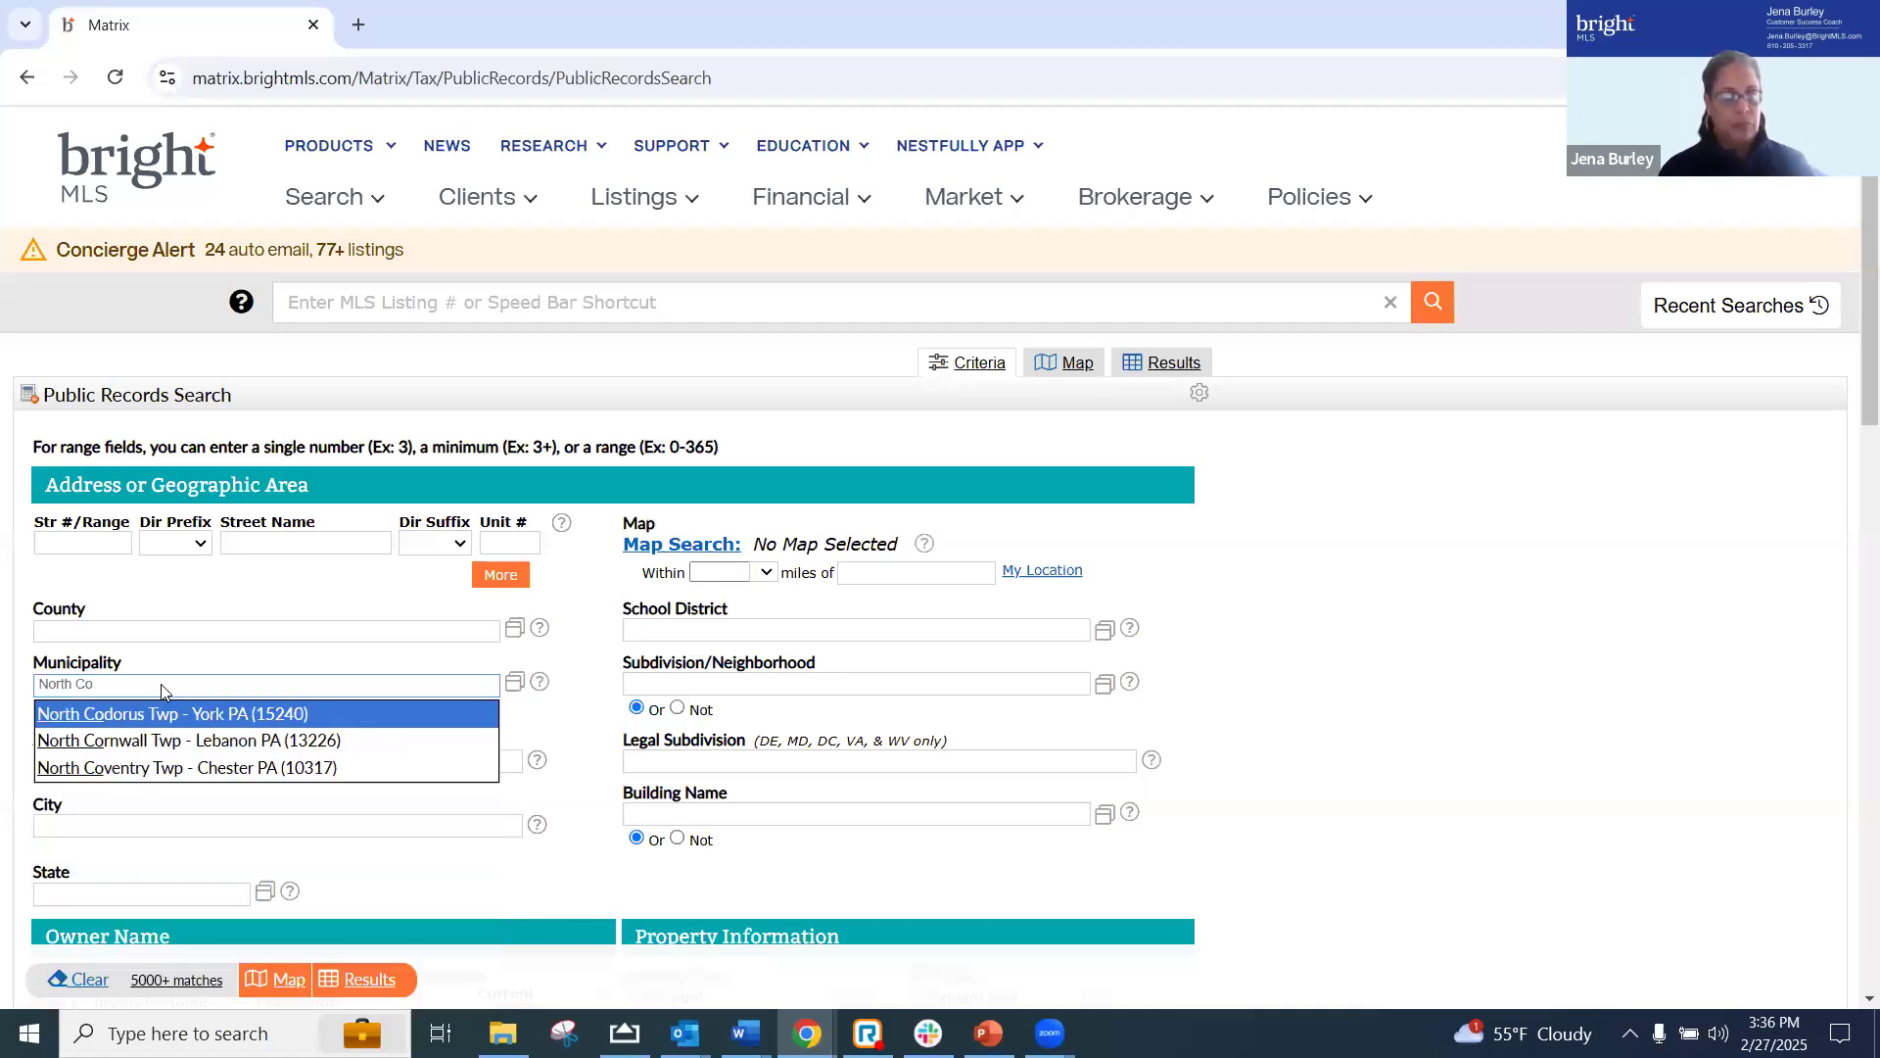
left_click(144, 767)
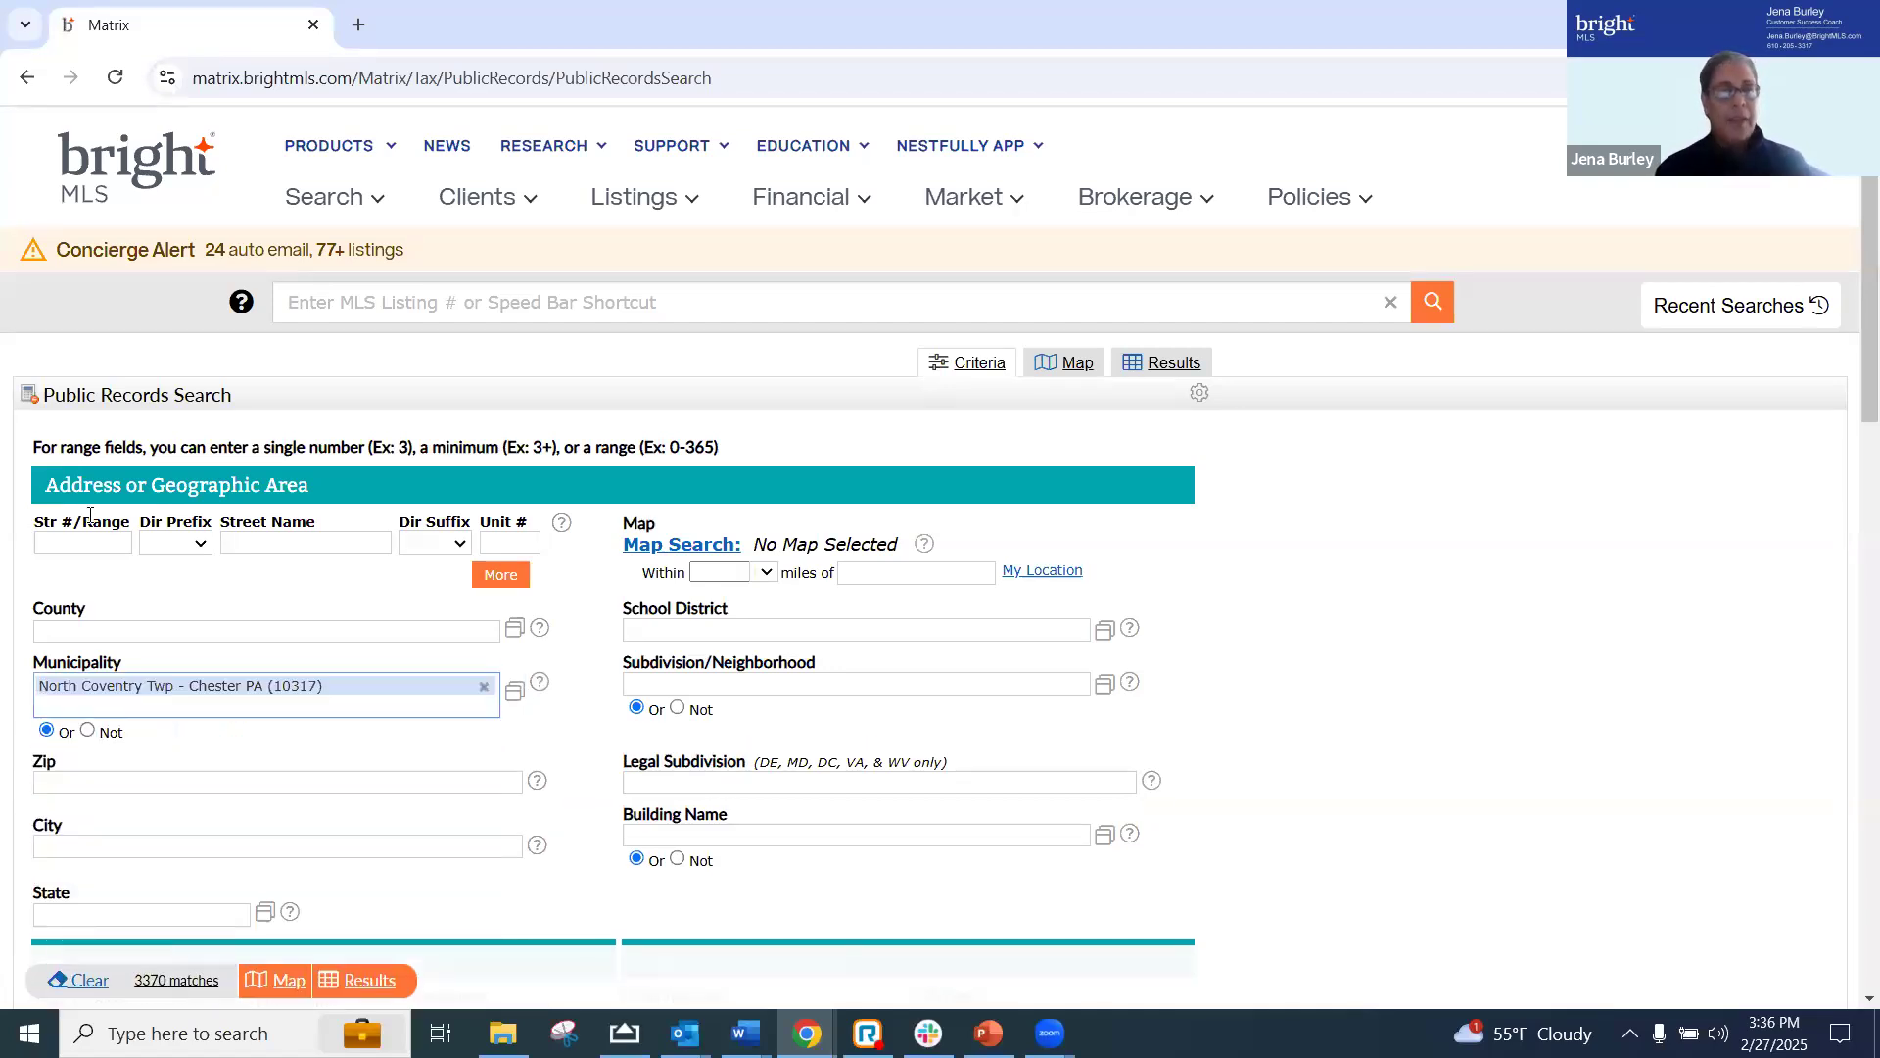
Expand the address criteria of the public records search to five entry rows
left_click(501, 577)
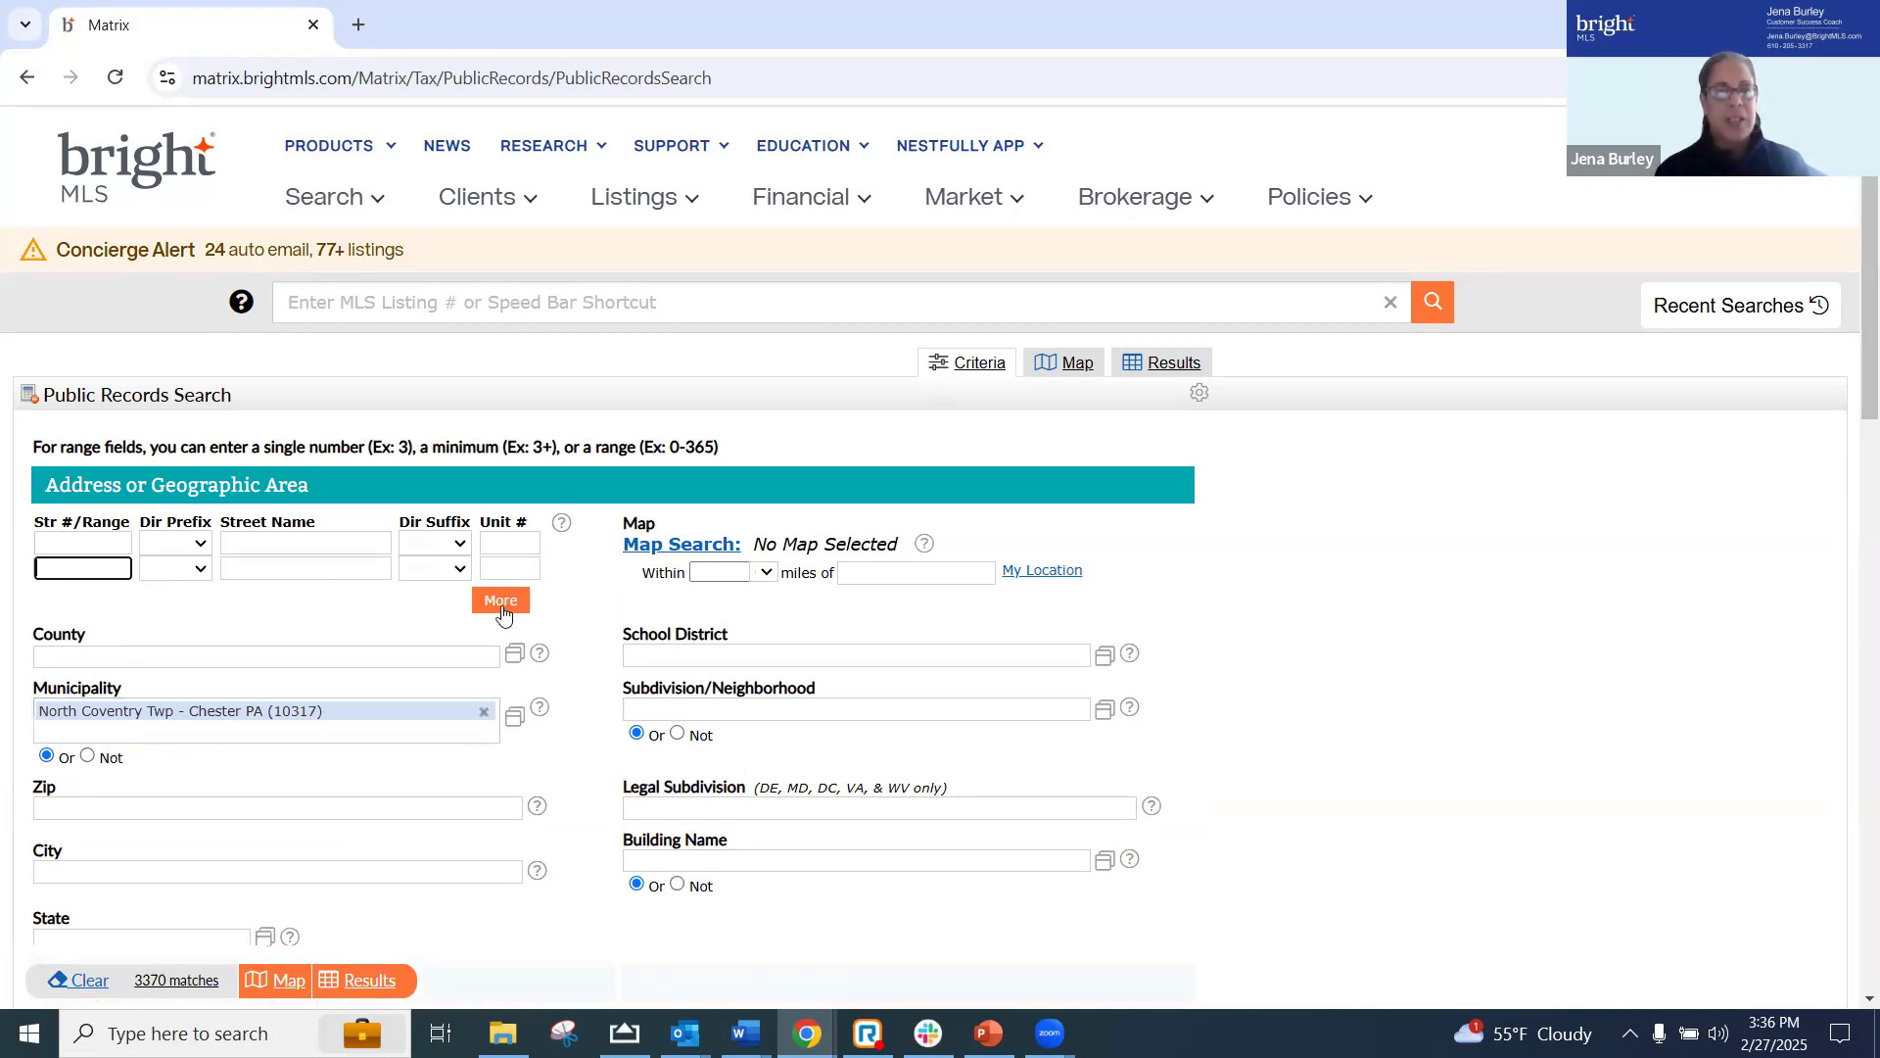
left_click(501, 603)
left_click(497, 629)
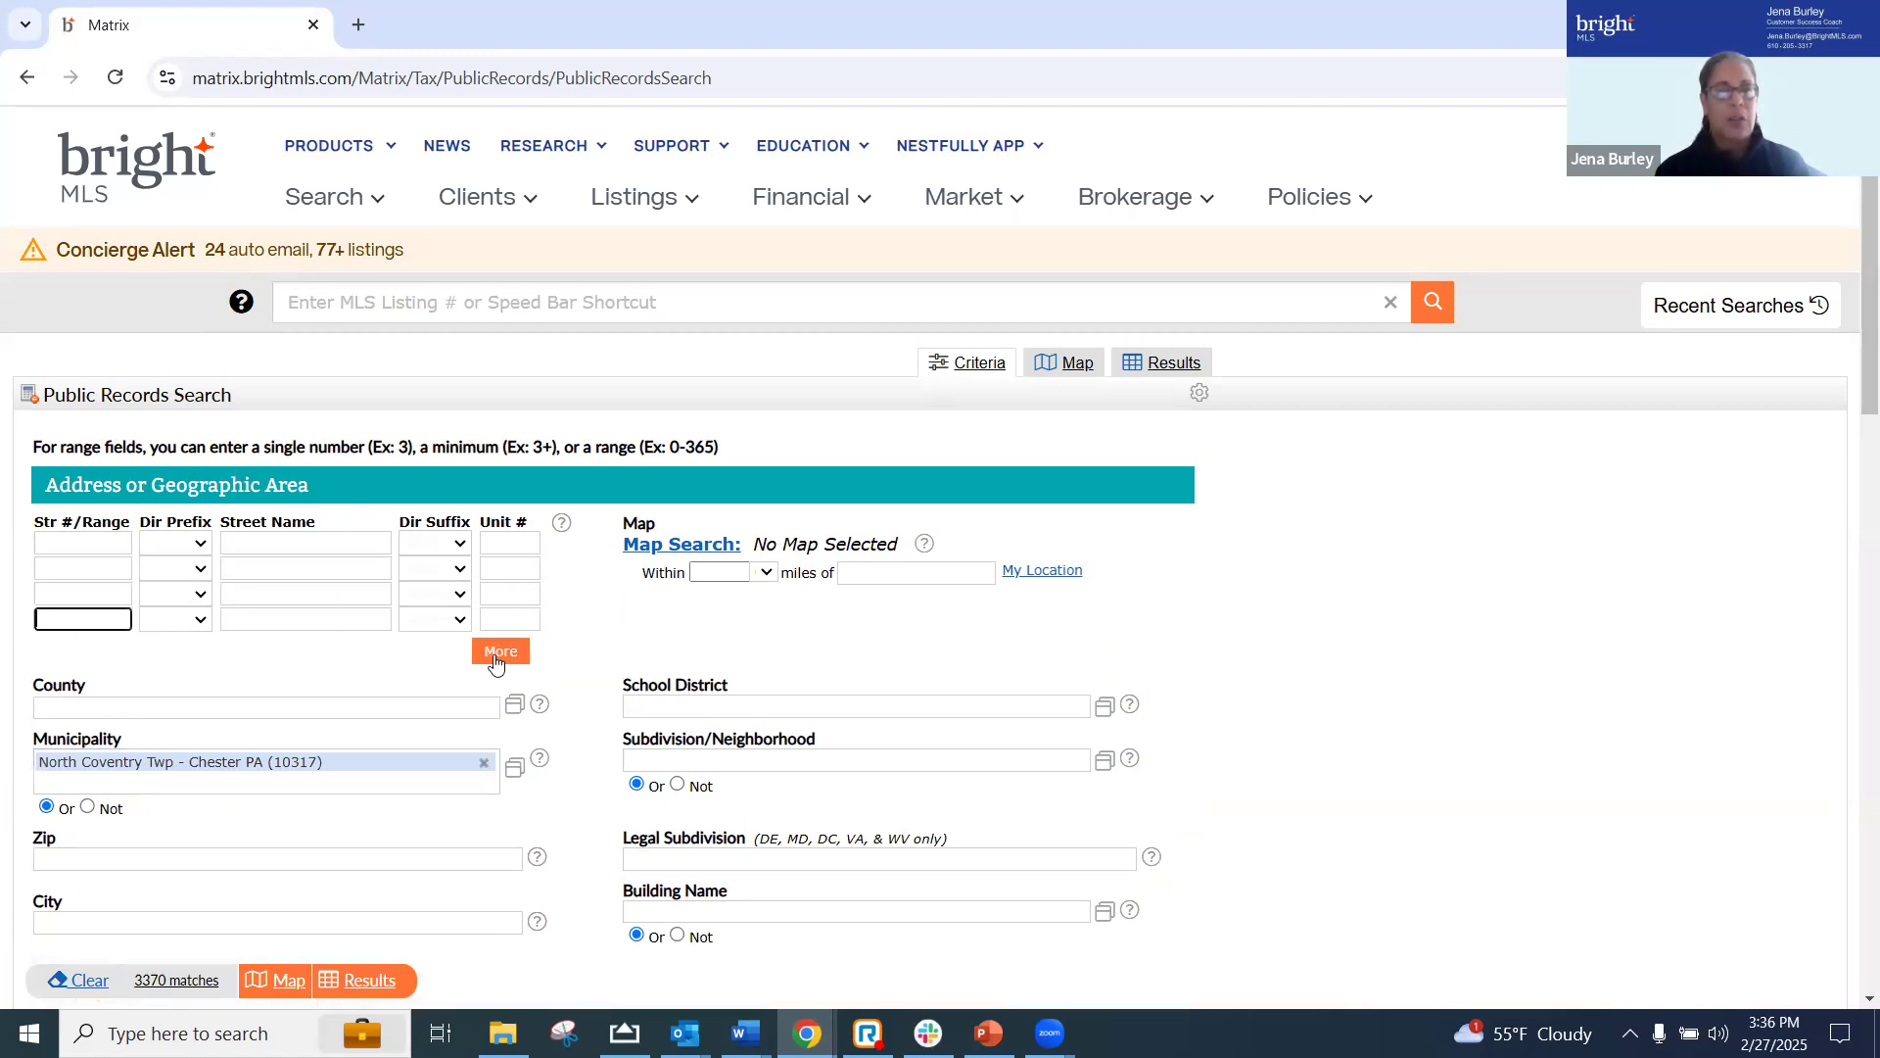
left_click(496, 658)
Enter the first property's street number and street name in the first address row of the public records search
left_click(64, 541)
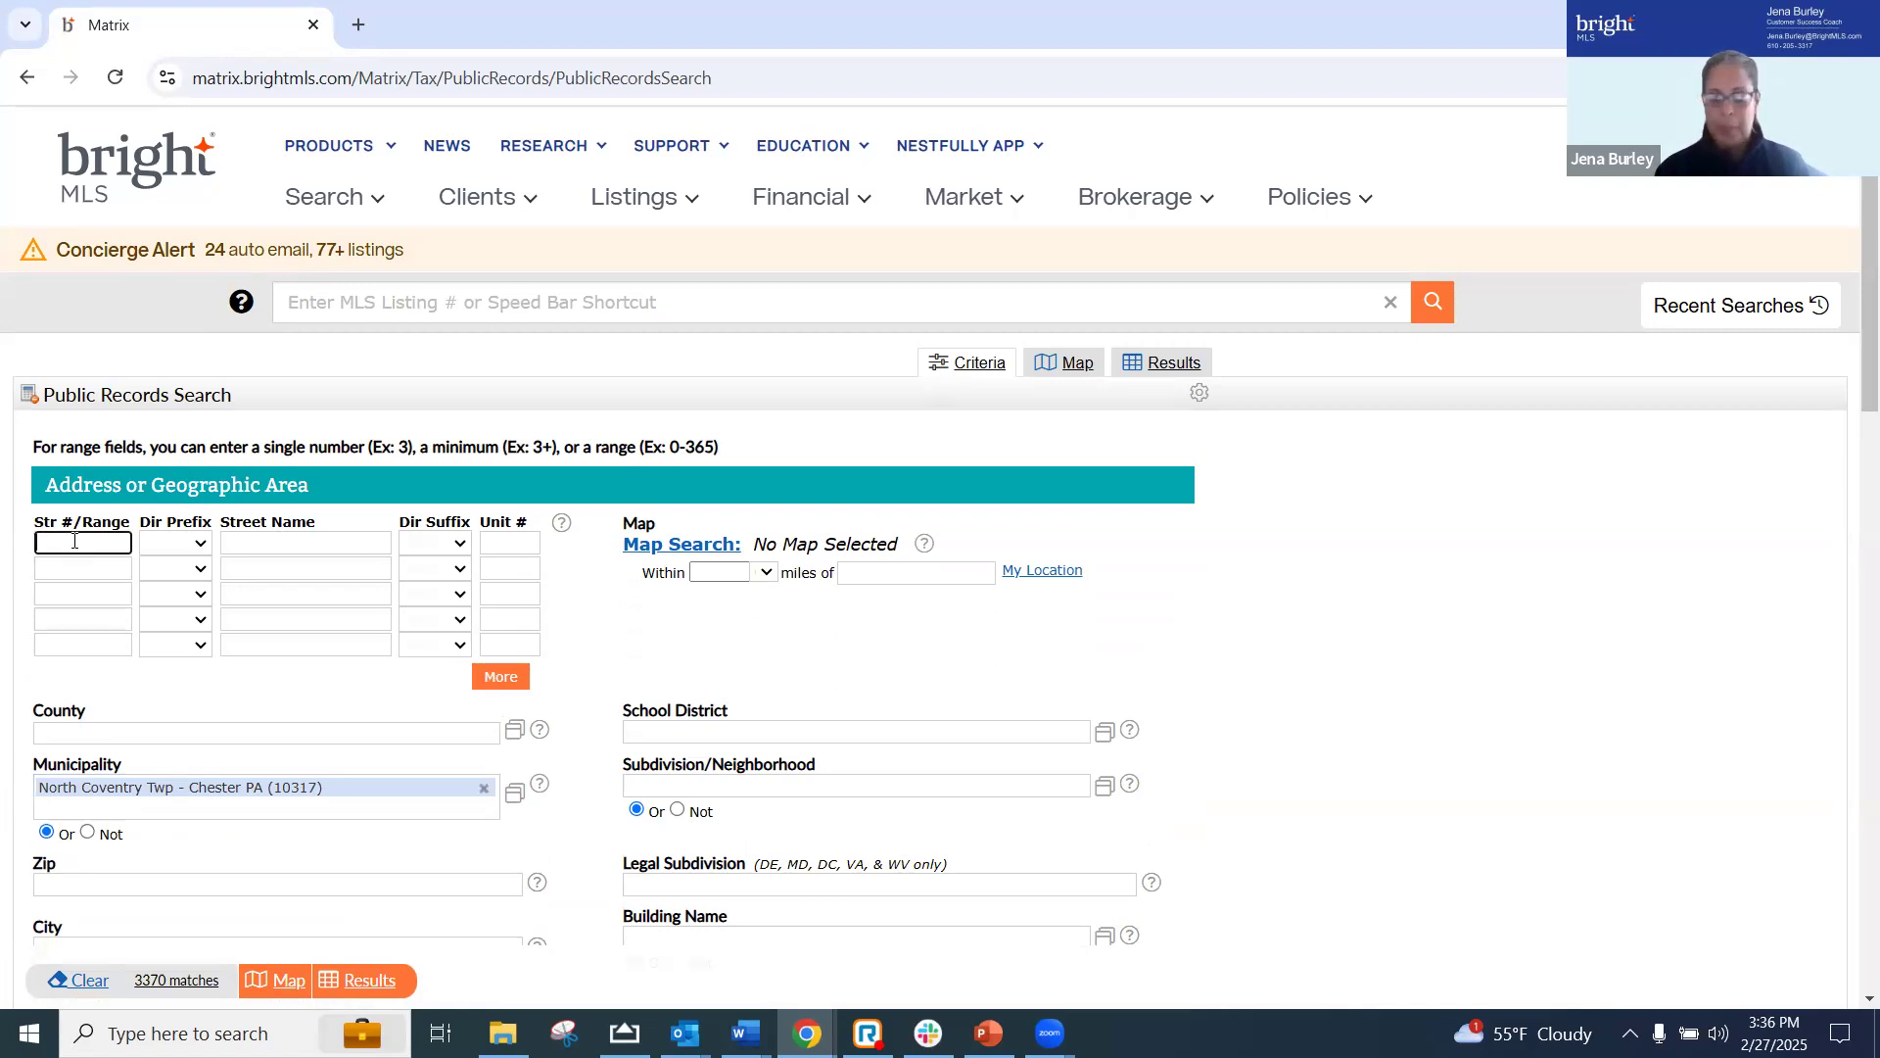
left_click(295, 541)
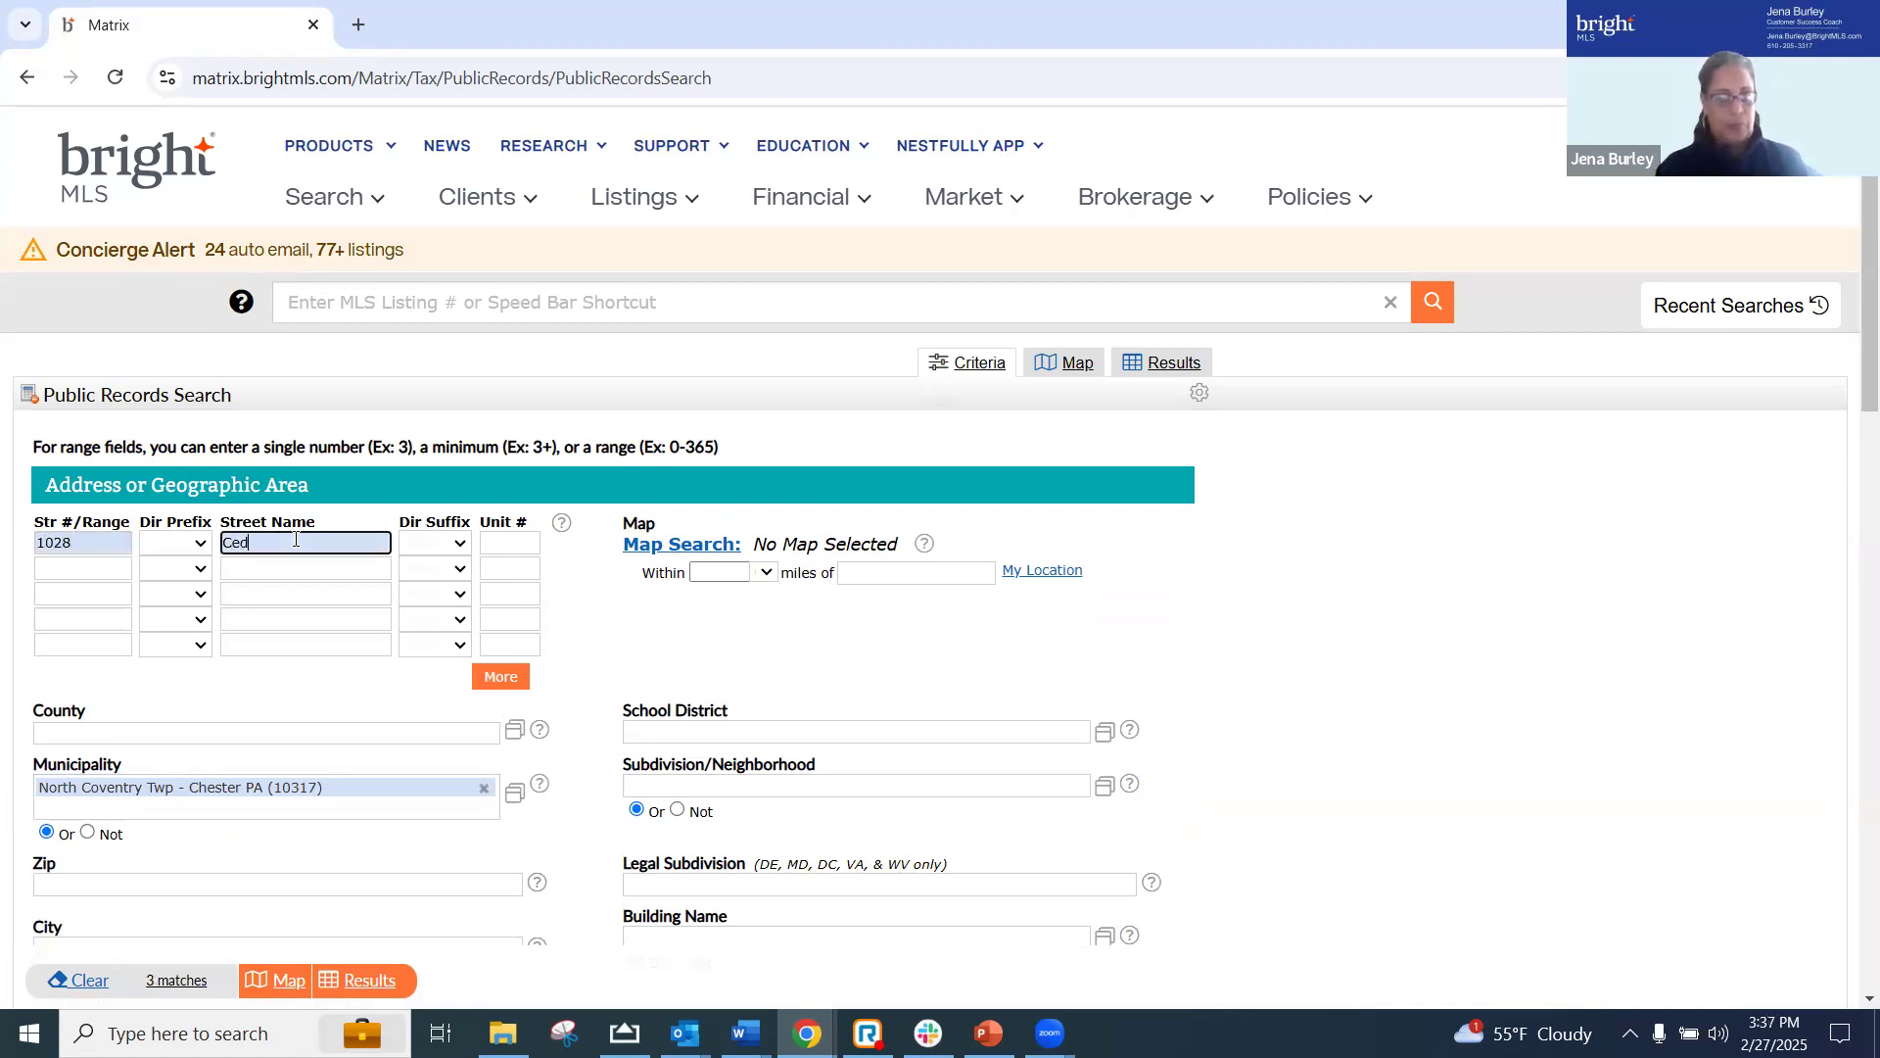
Fill the second public records address row with the second property's street number and street name
left_click(84, 572)
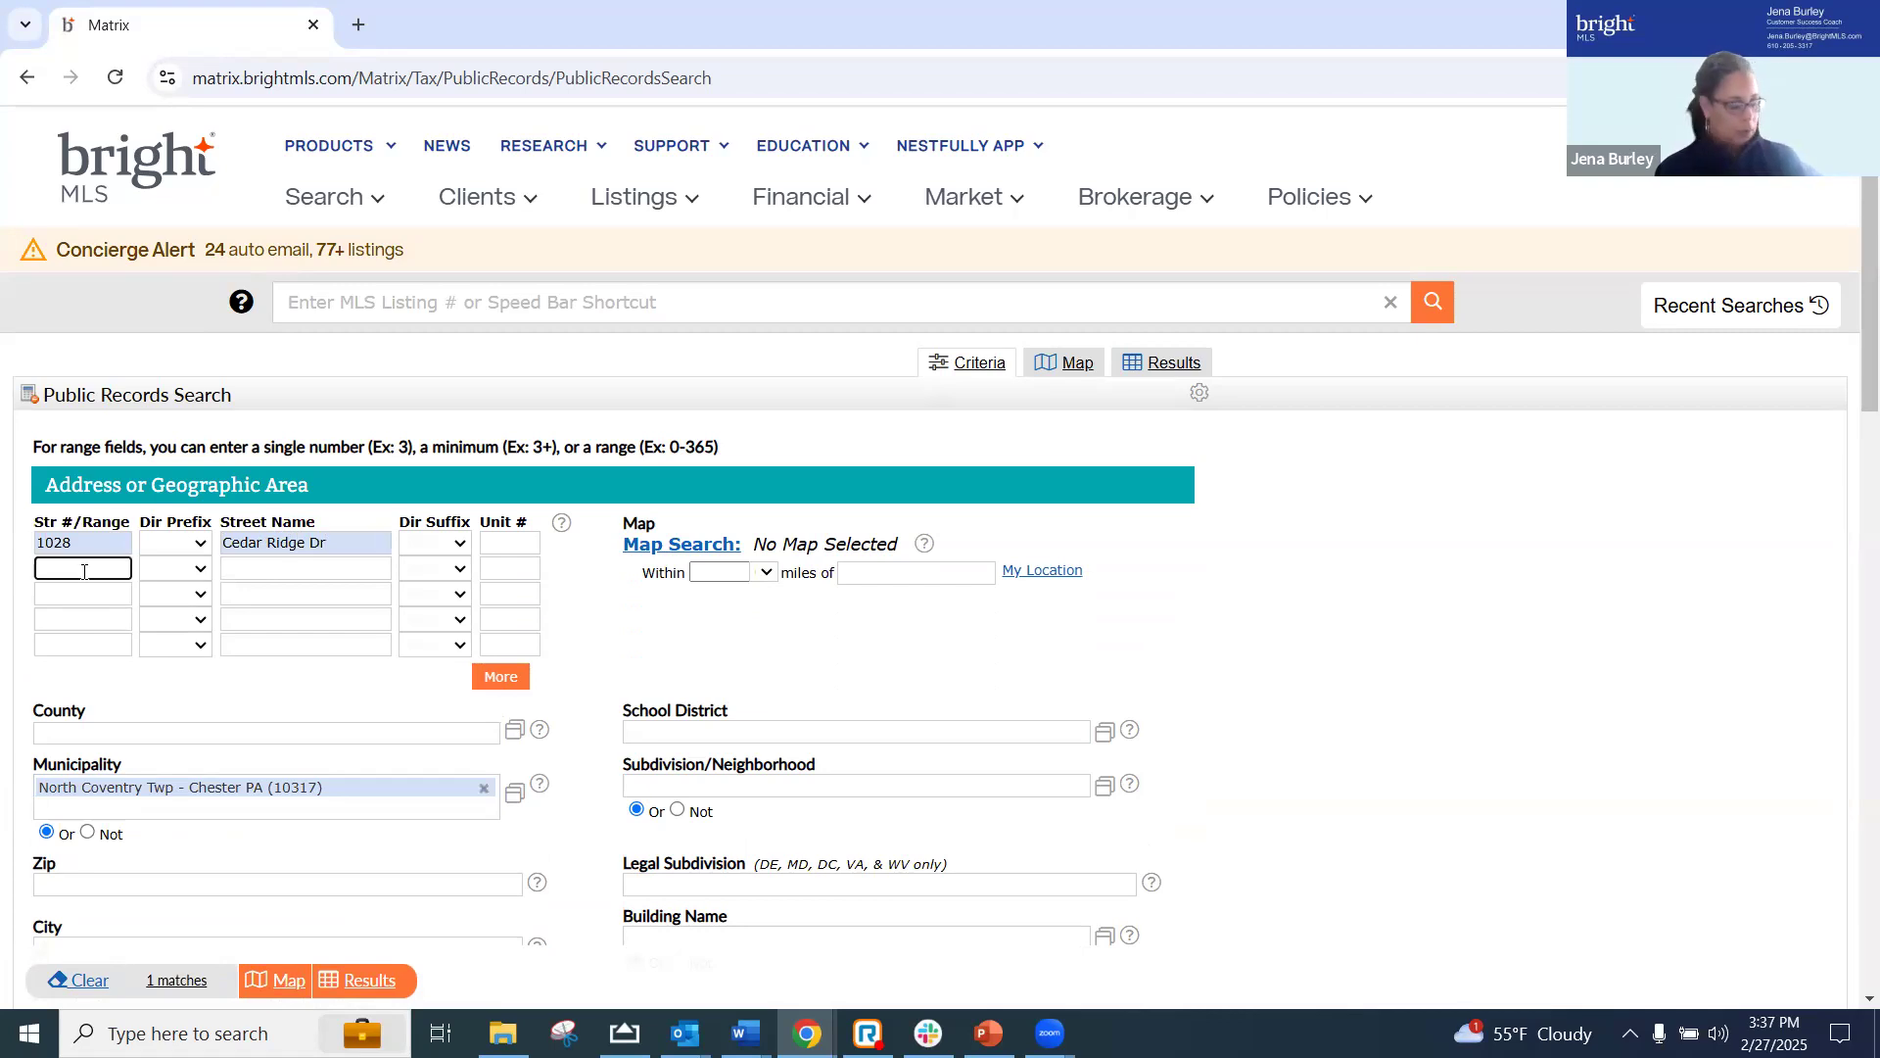
key("Tab")
key("Tab")
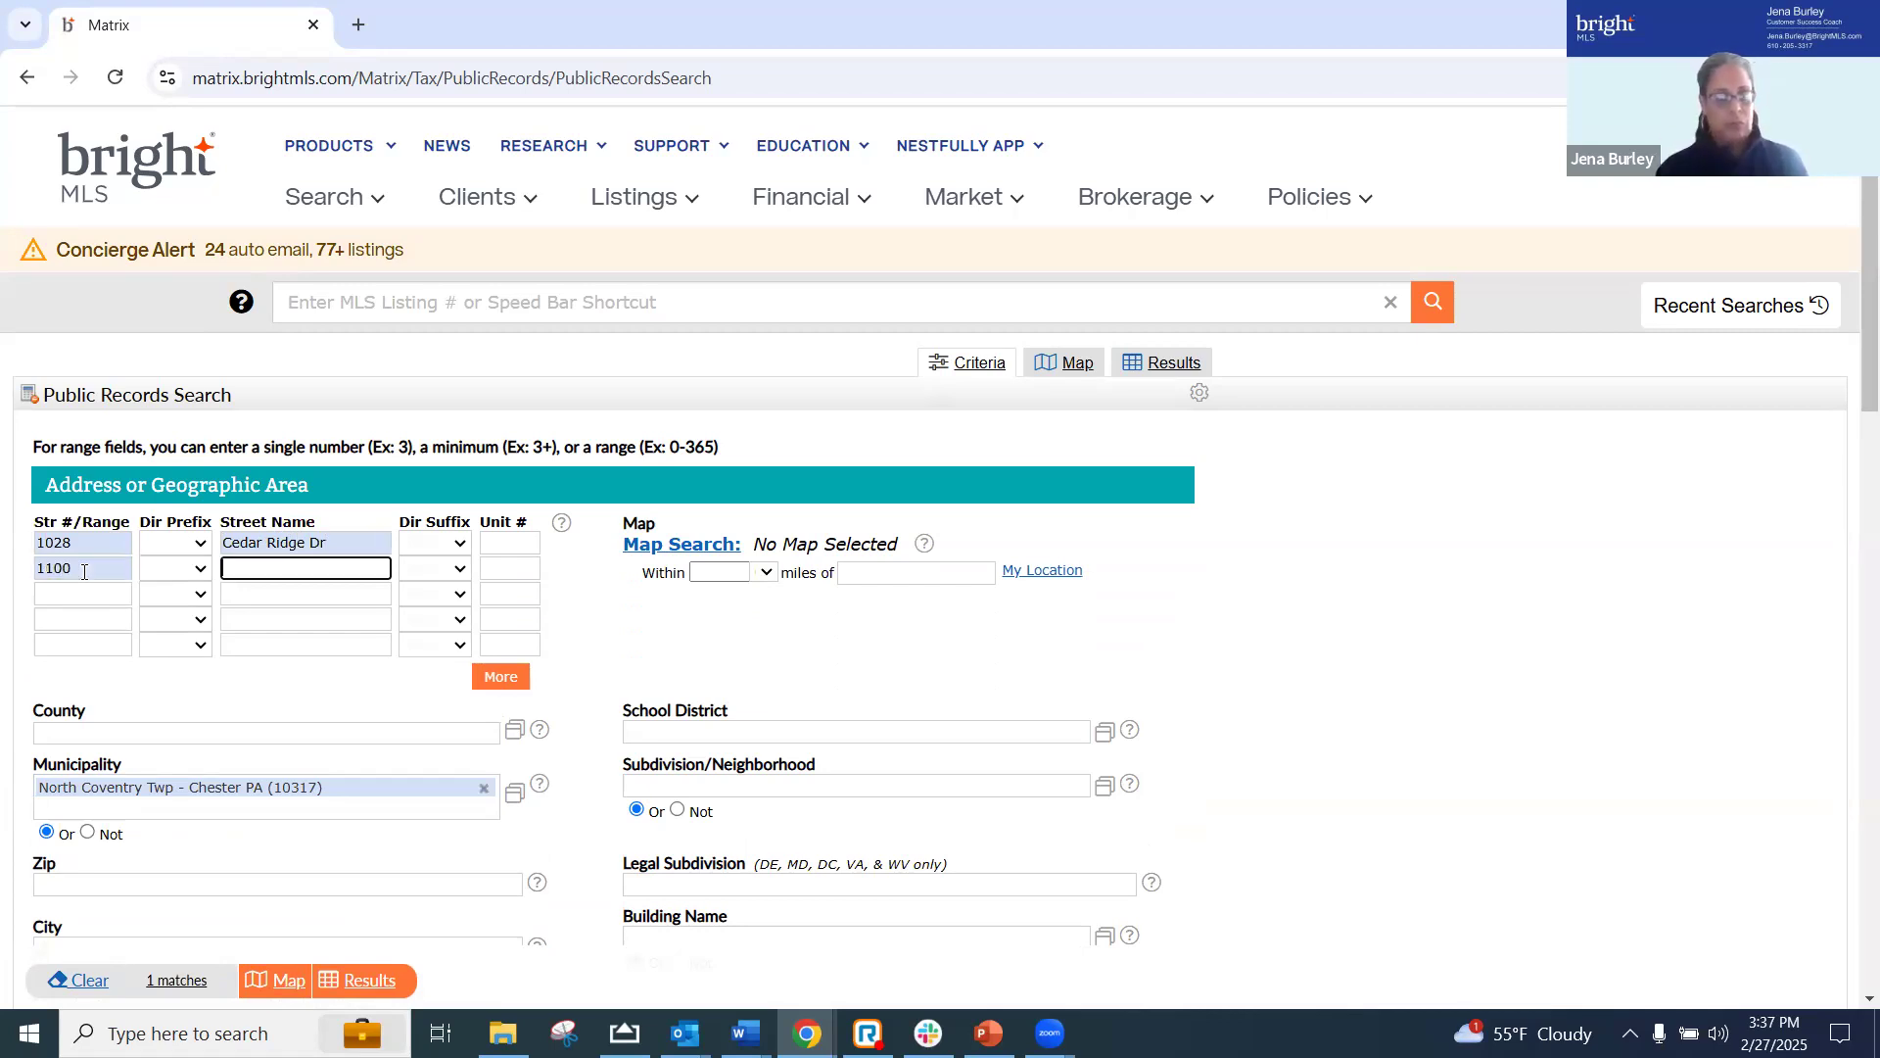
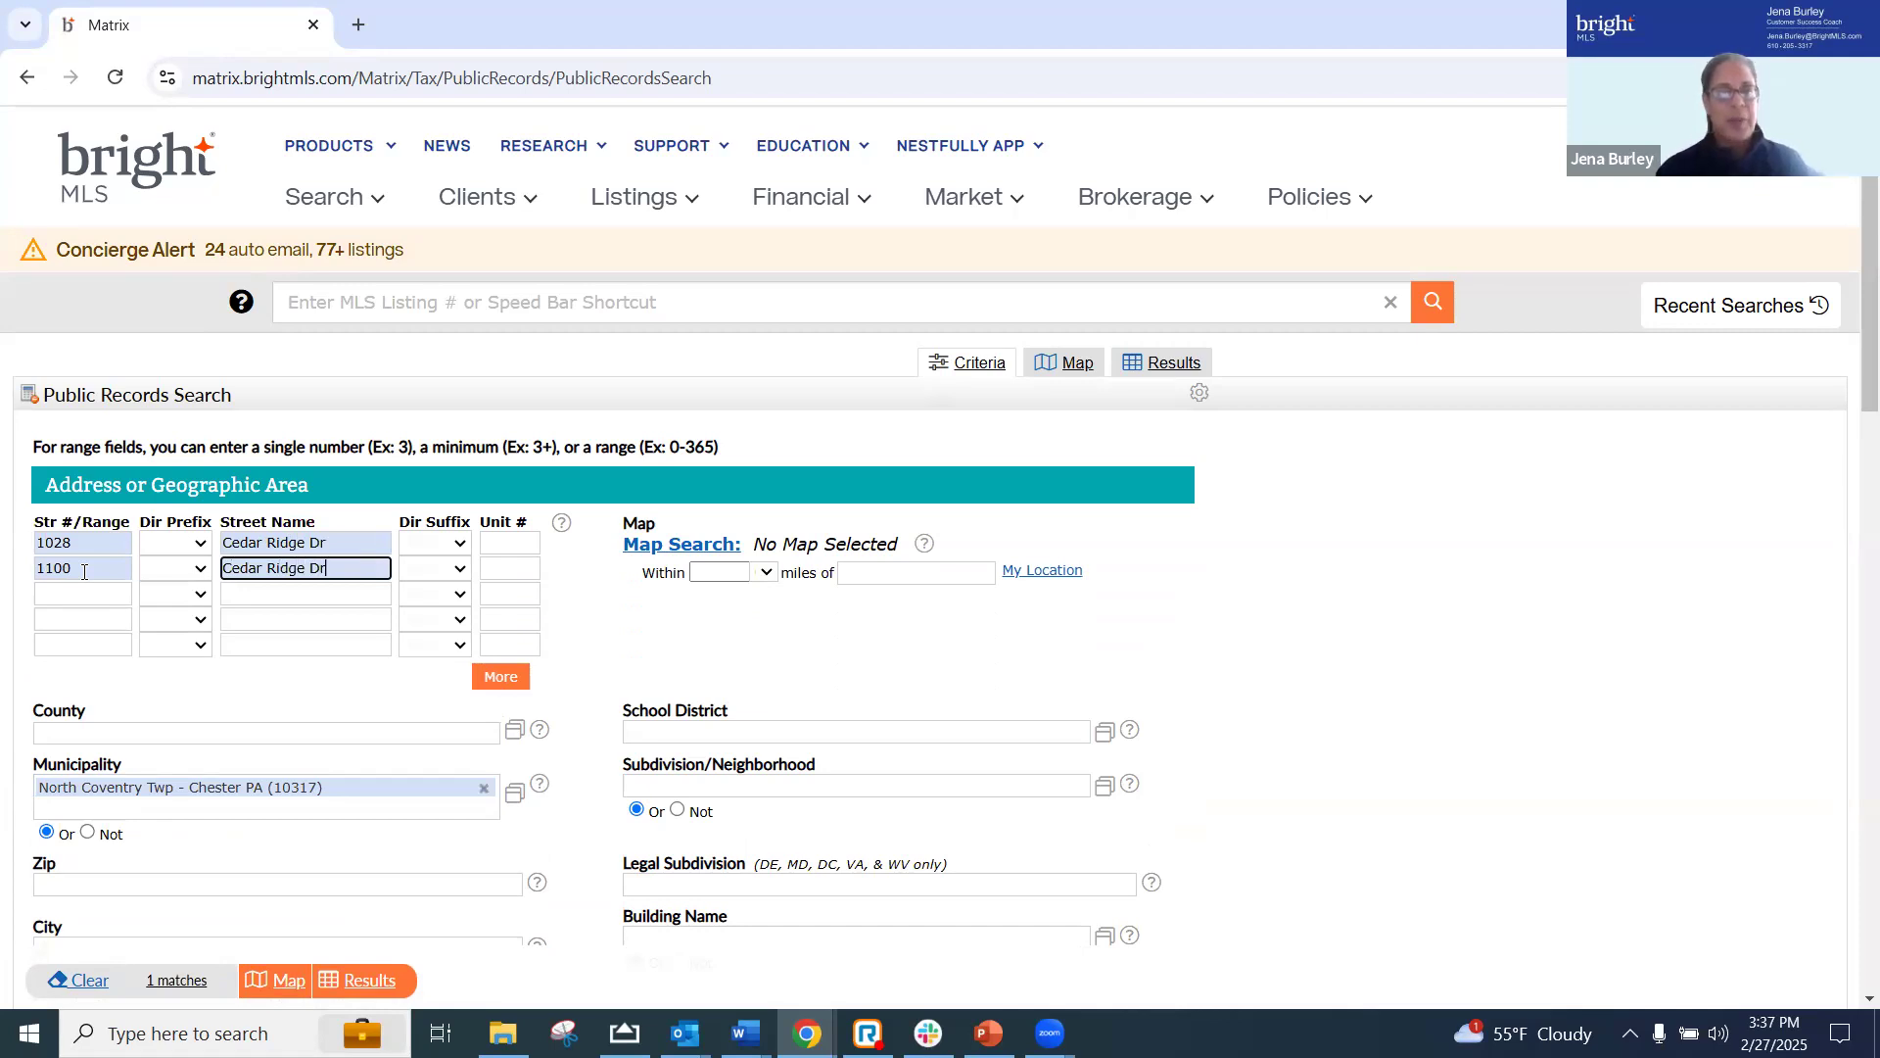
Fill the third public records address row with the third property's street number and street name
left_click(78, 592)
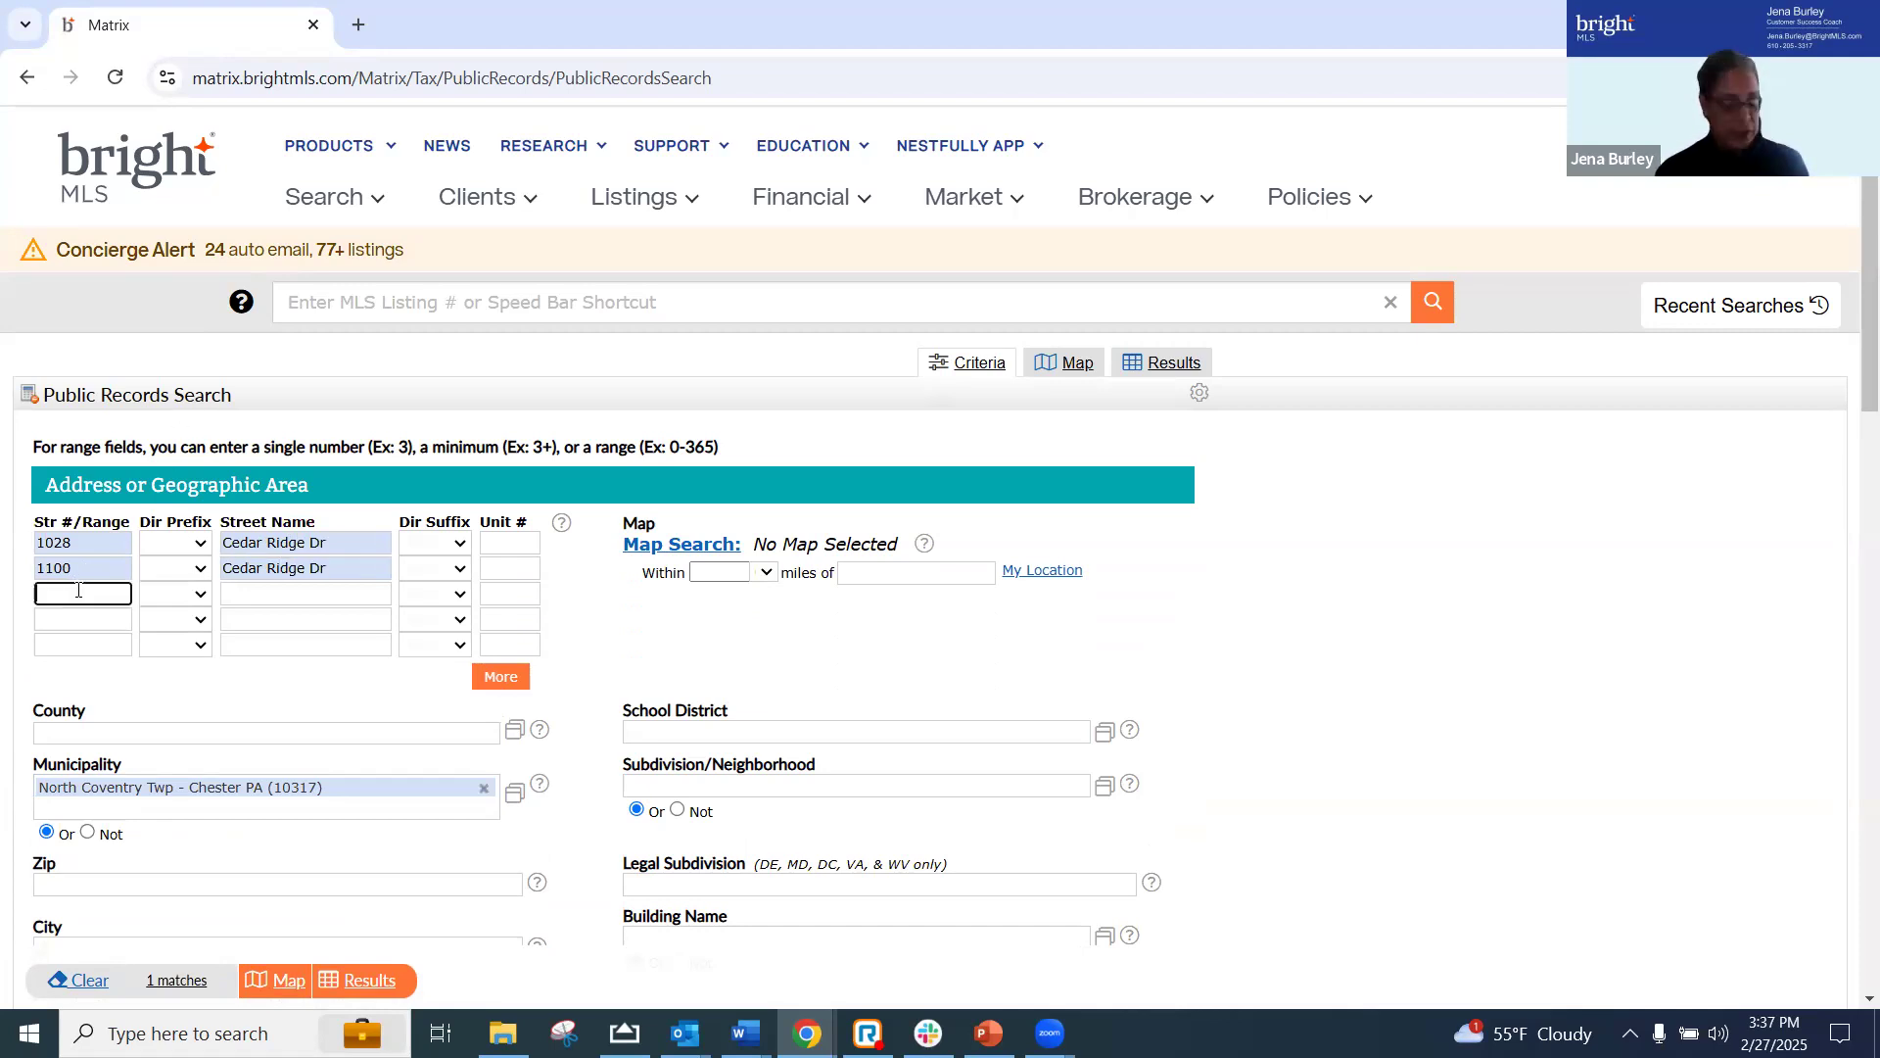
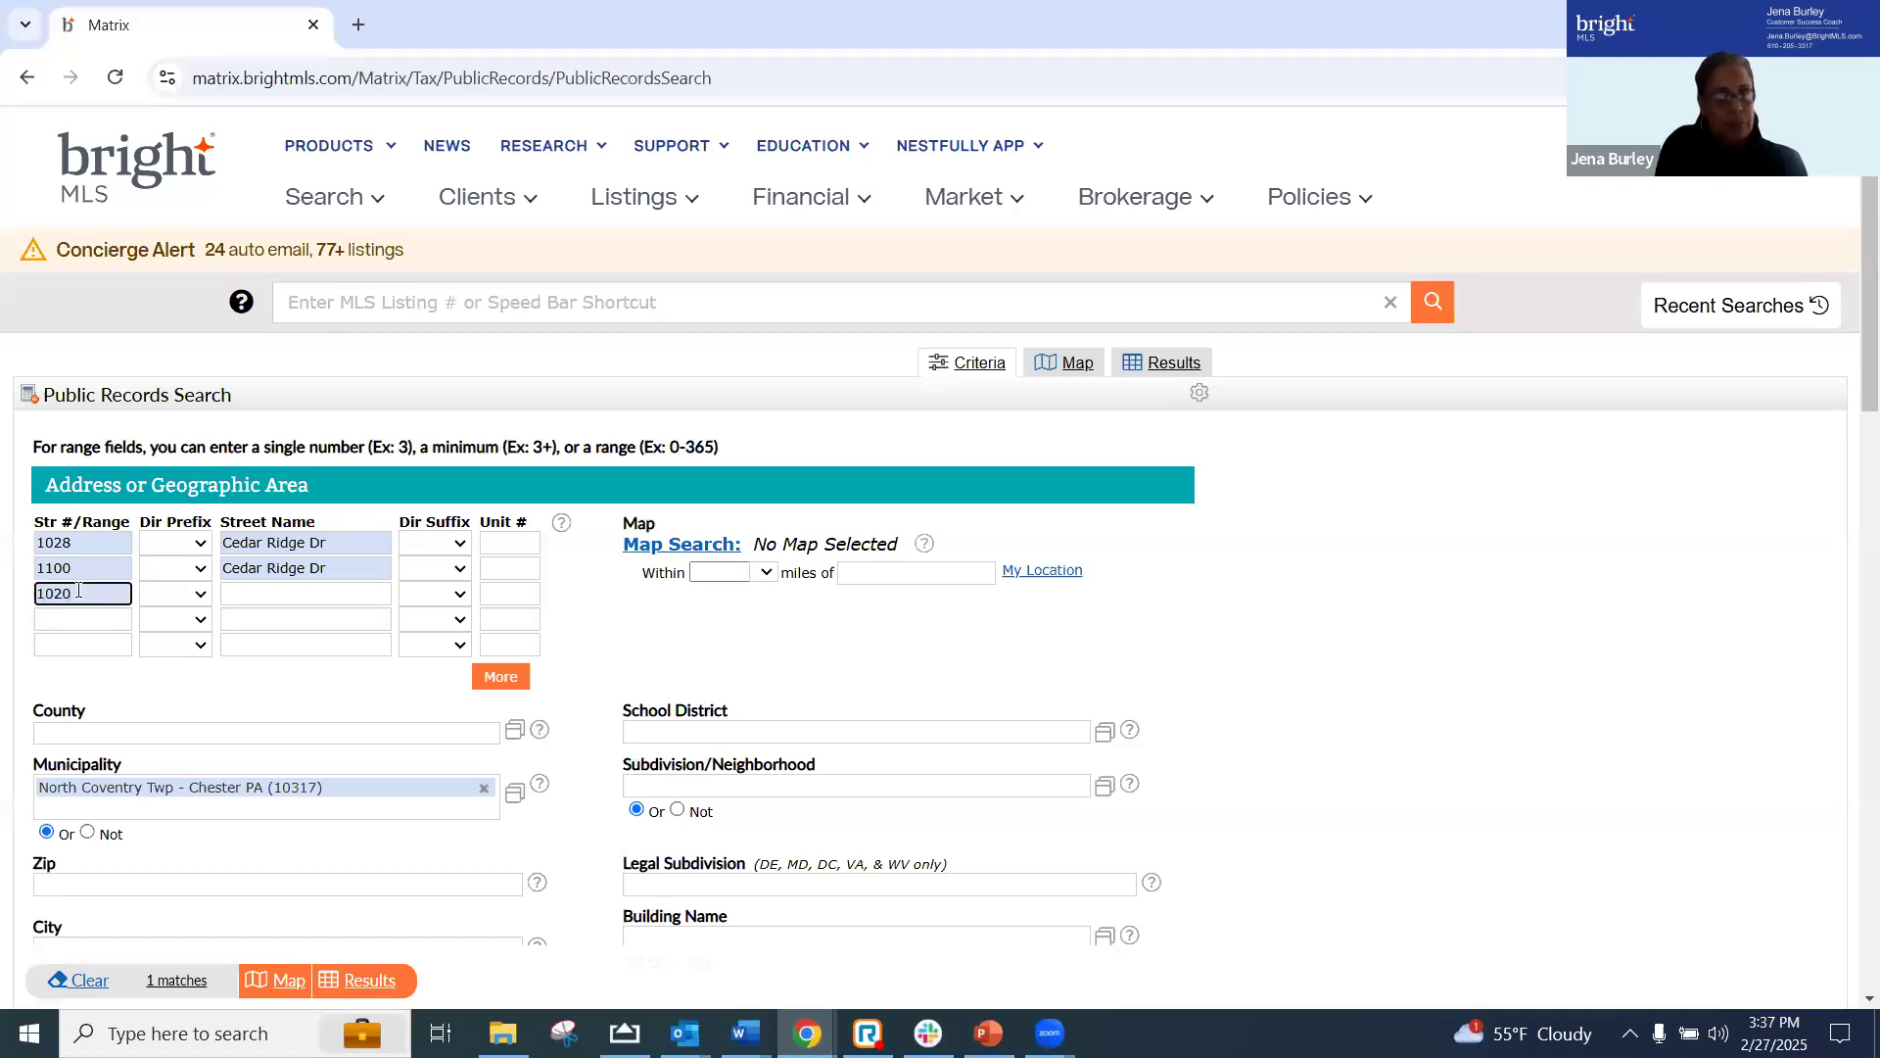
key("Tab")
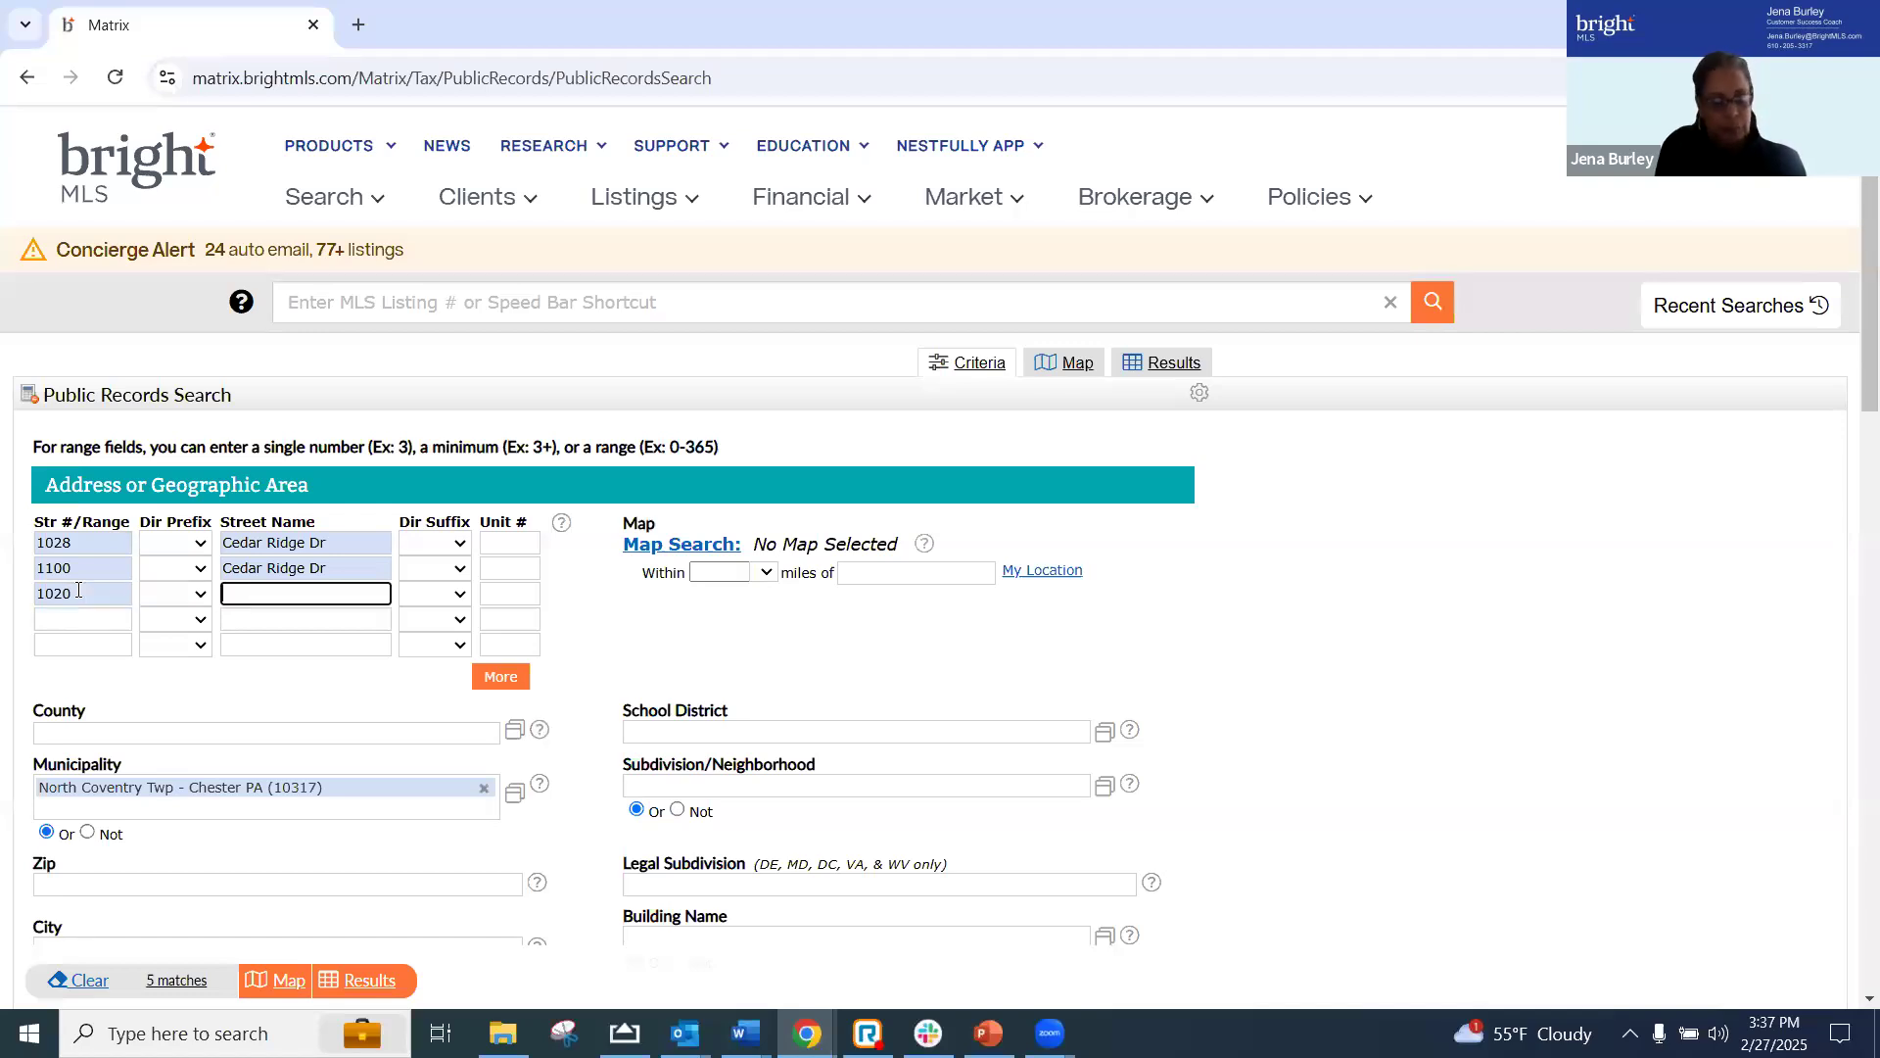
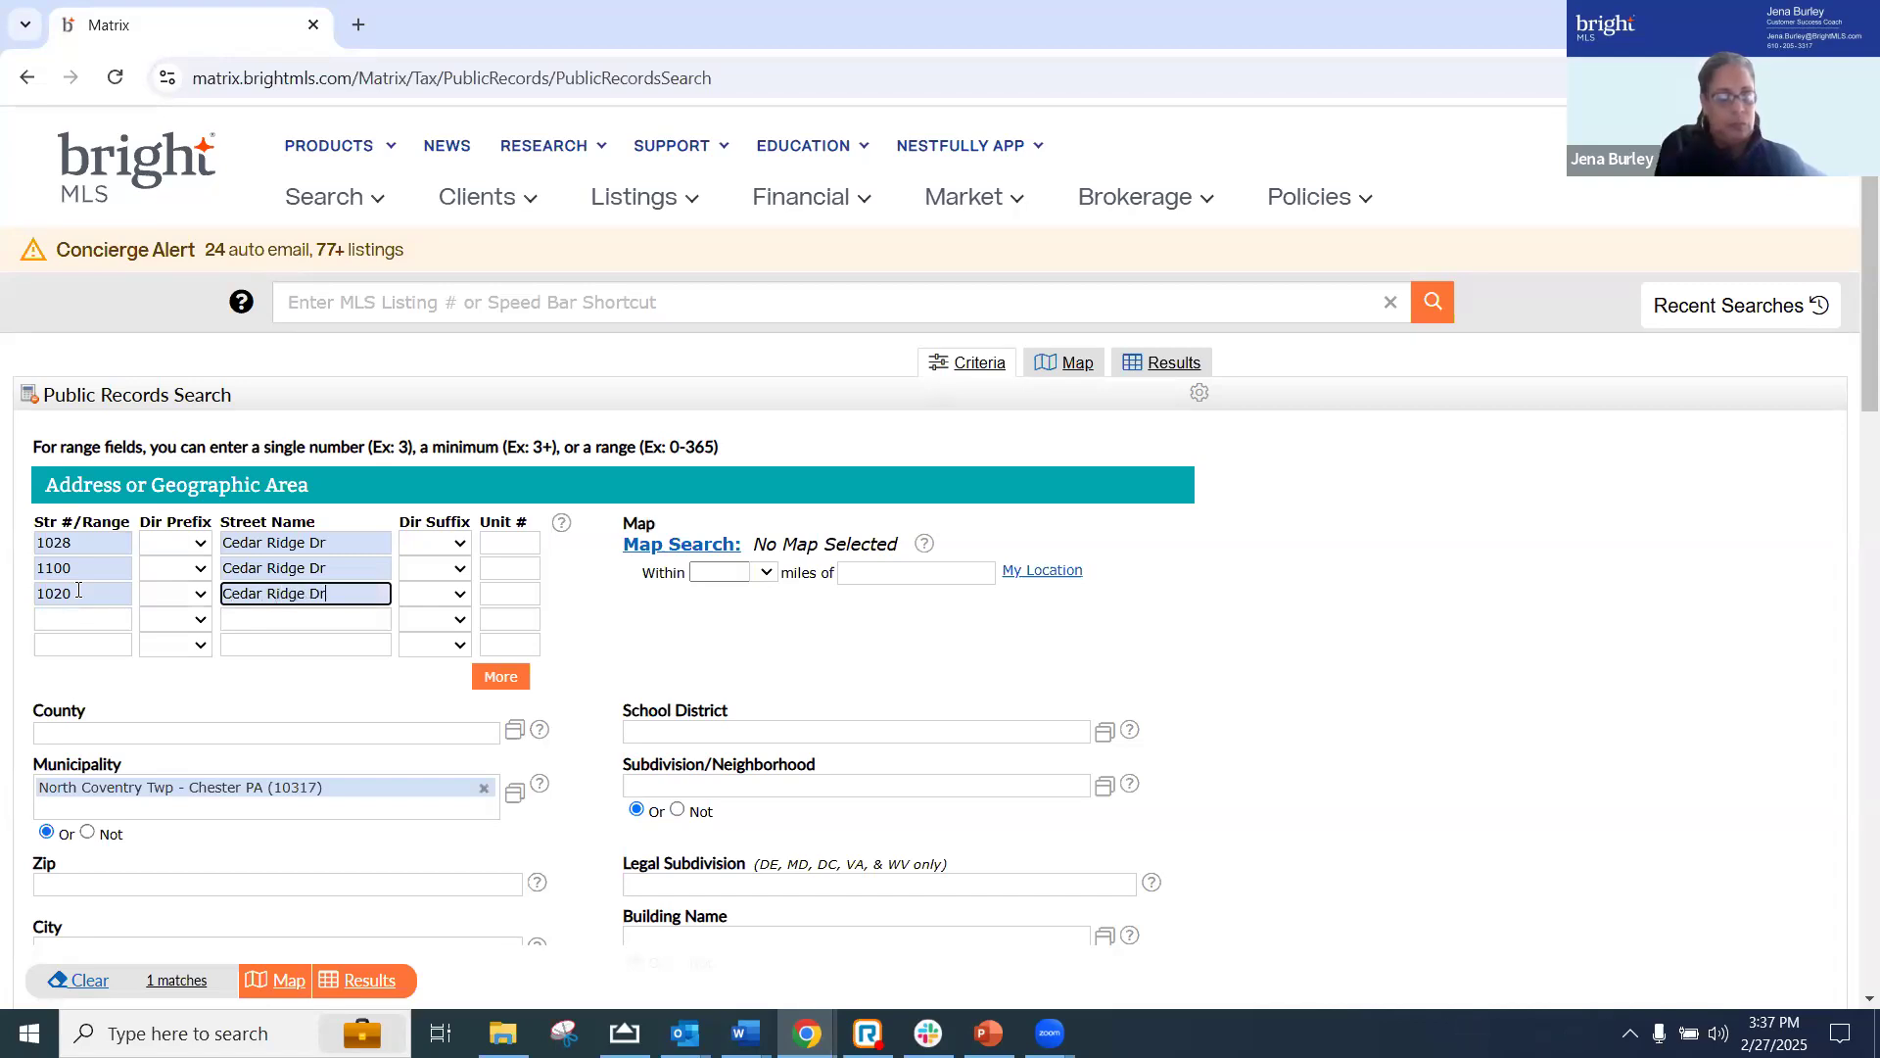
Enter the fourth property's street number and street name in the fourth address row and display the search results
left_click(89, 622)
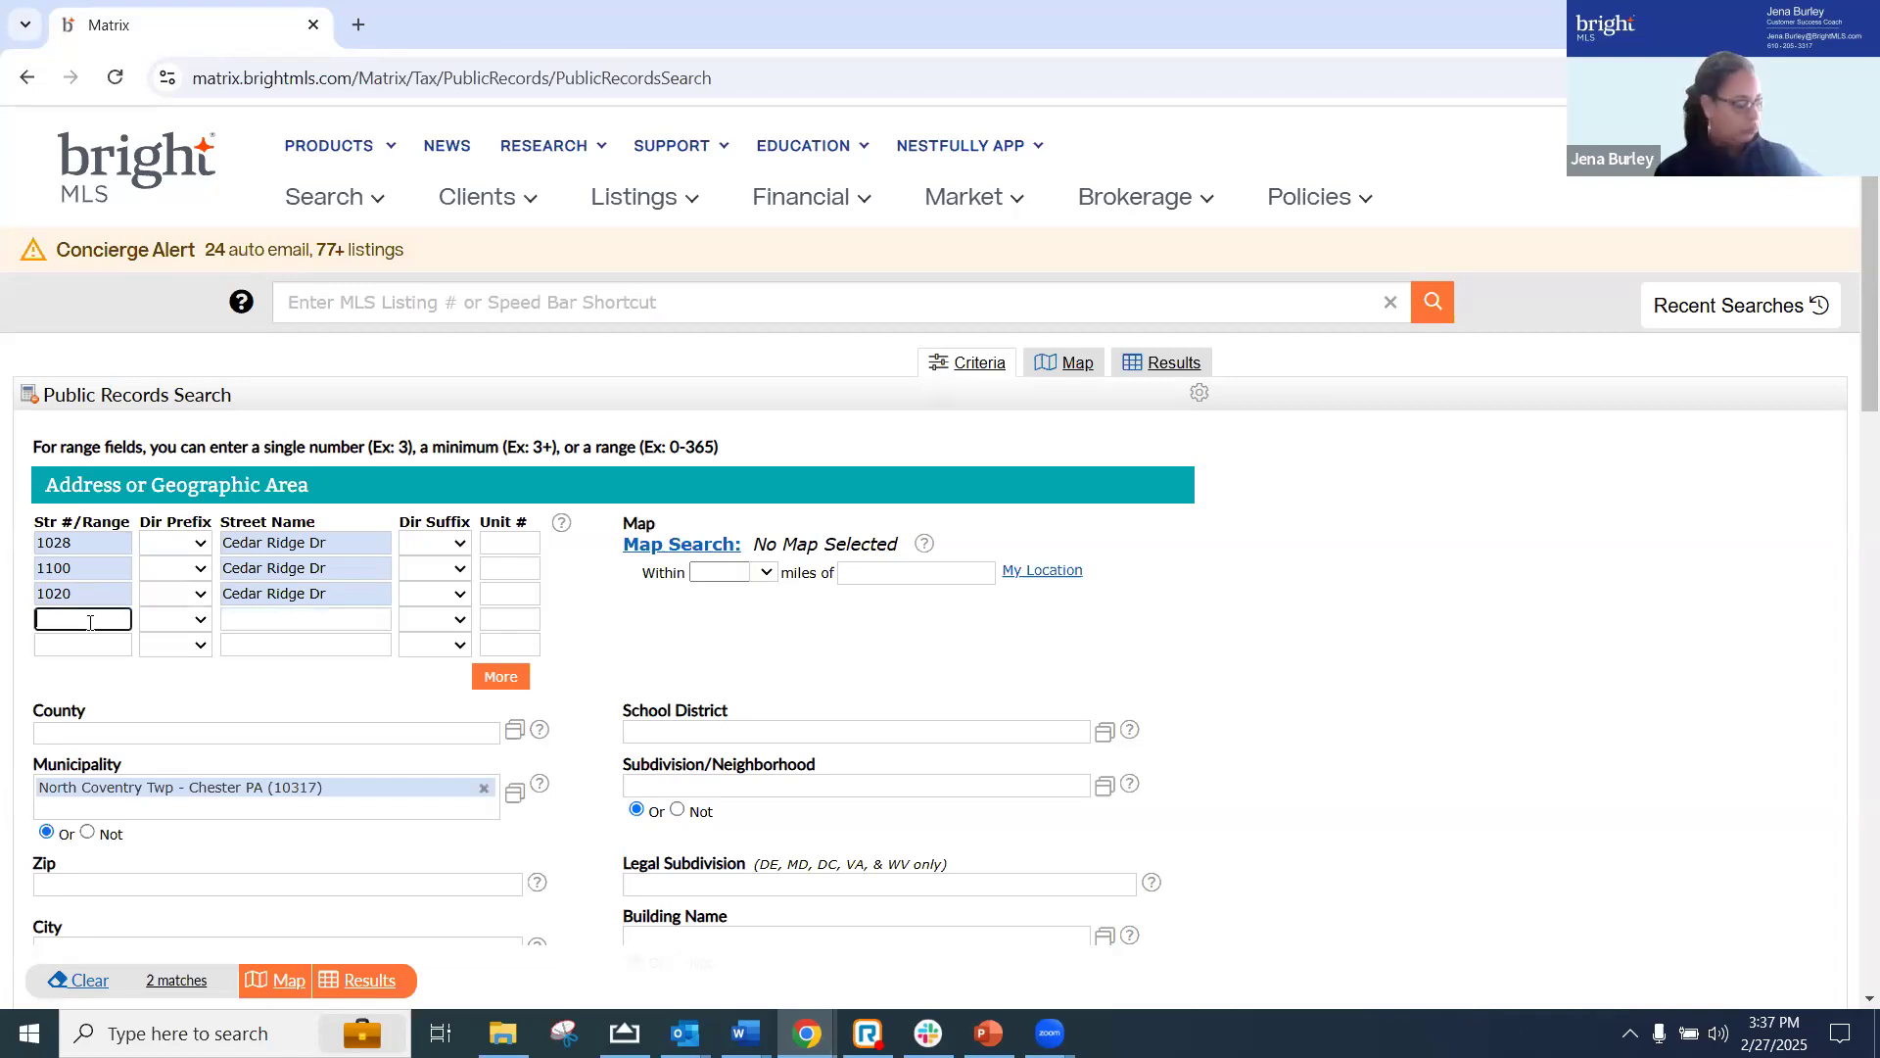
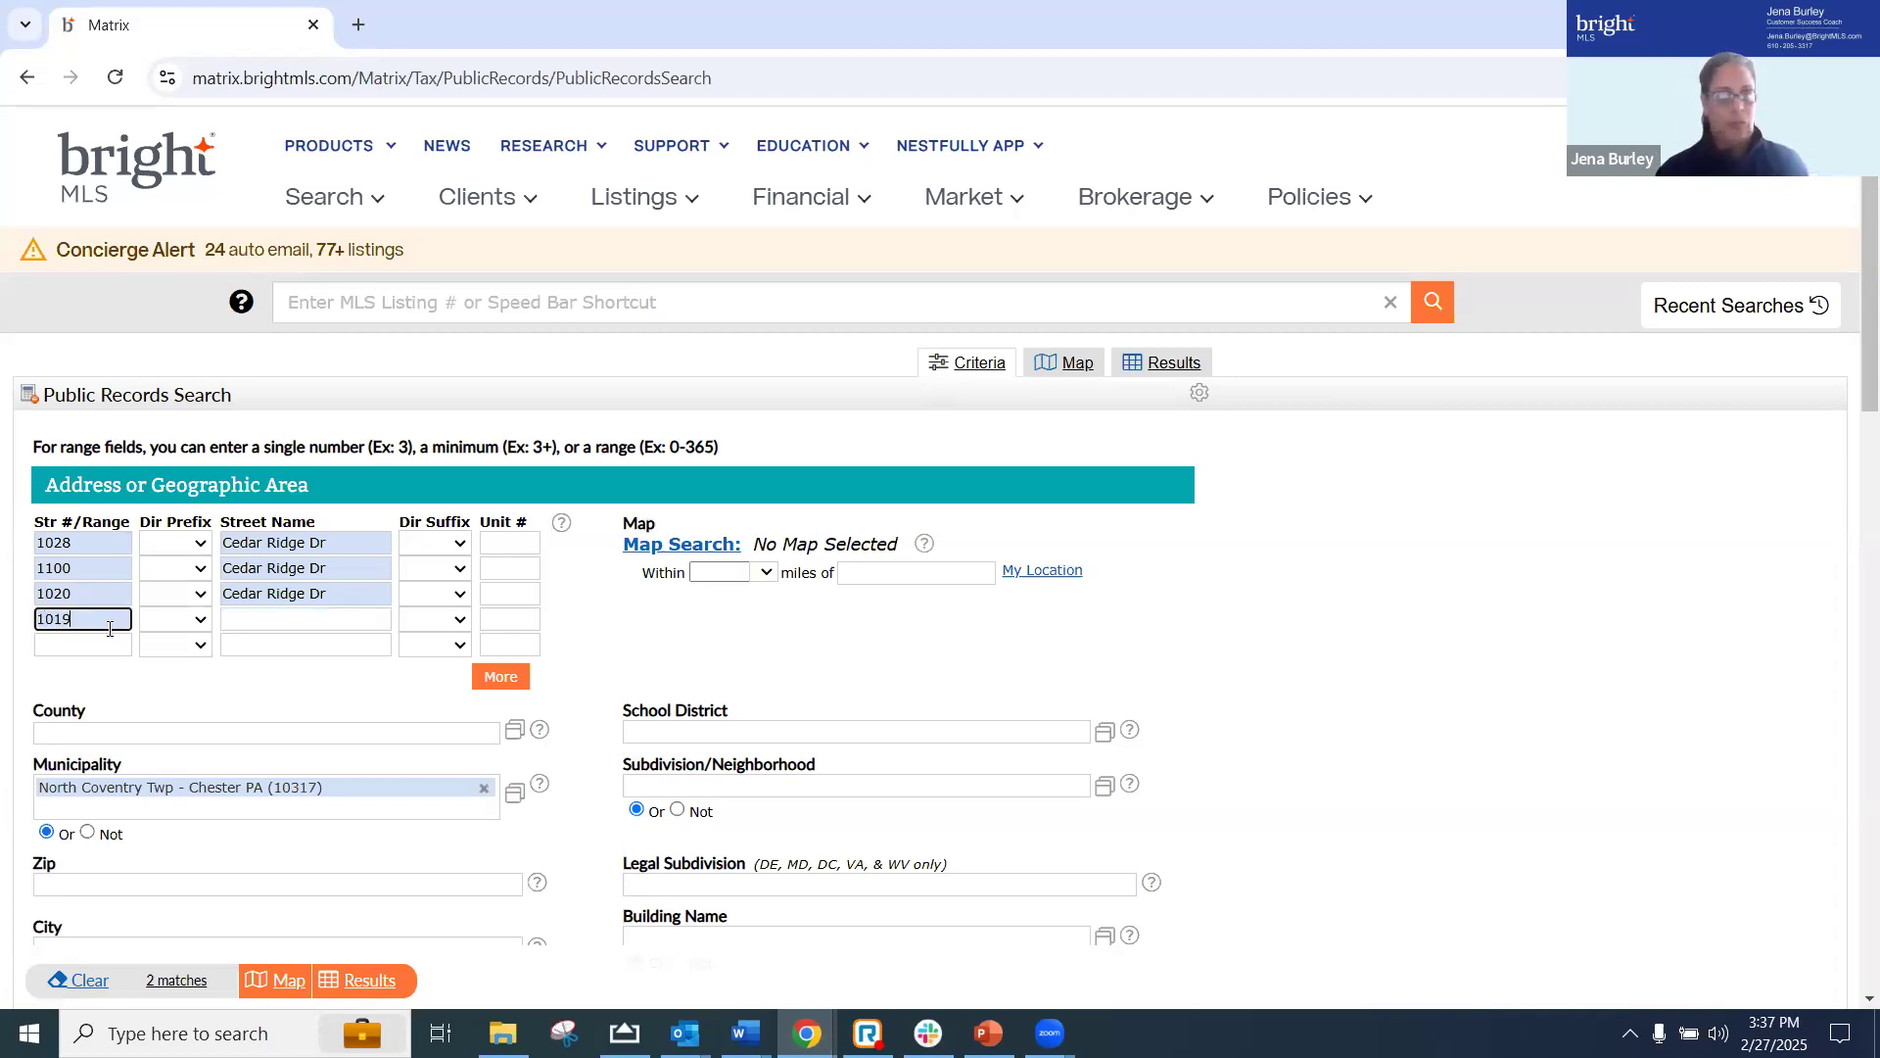
left_click(288, 616)
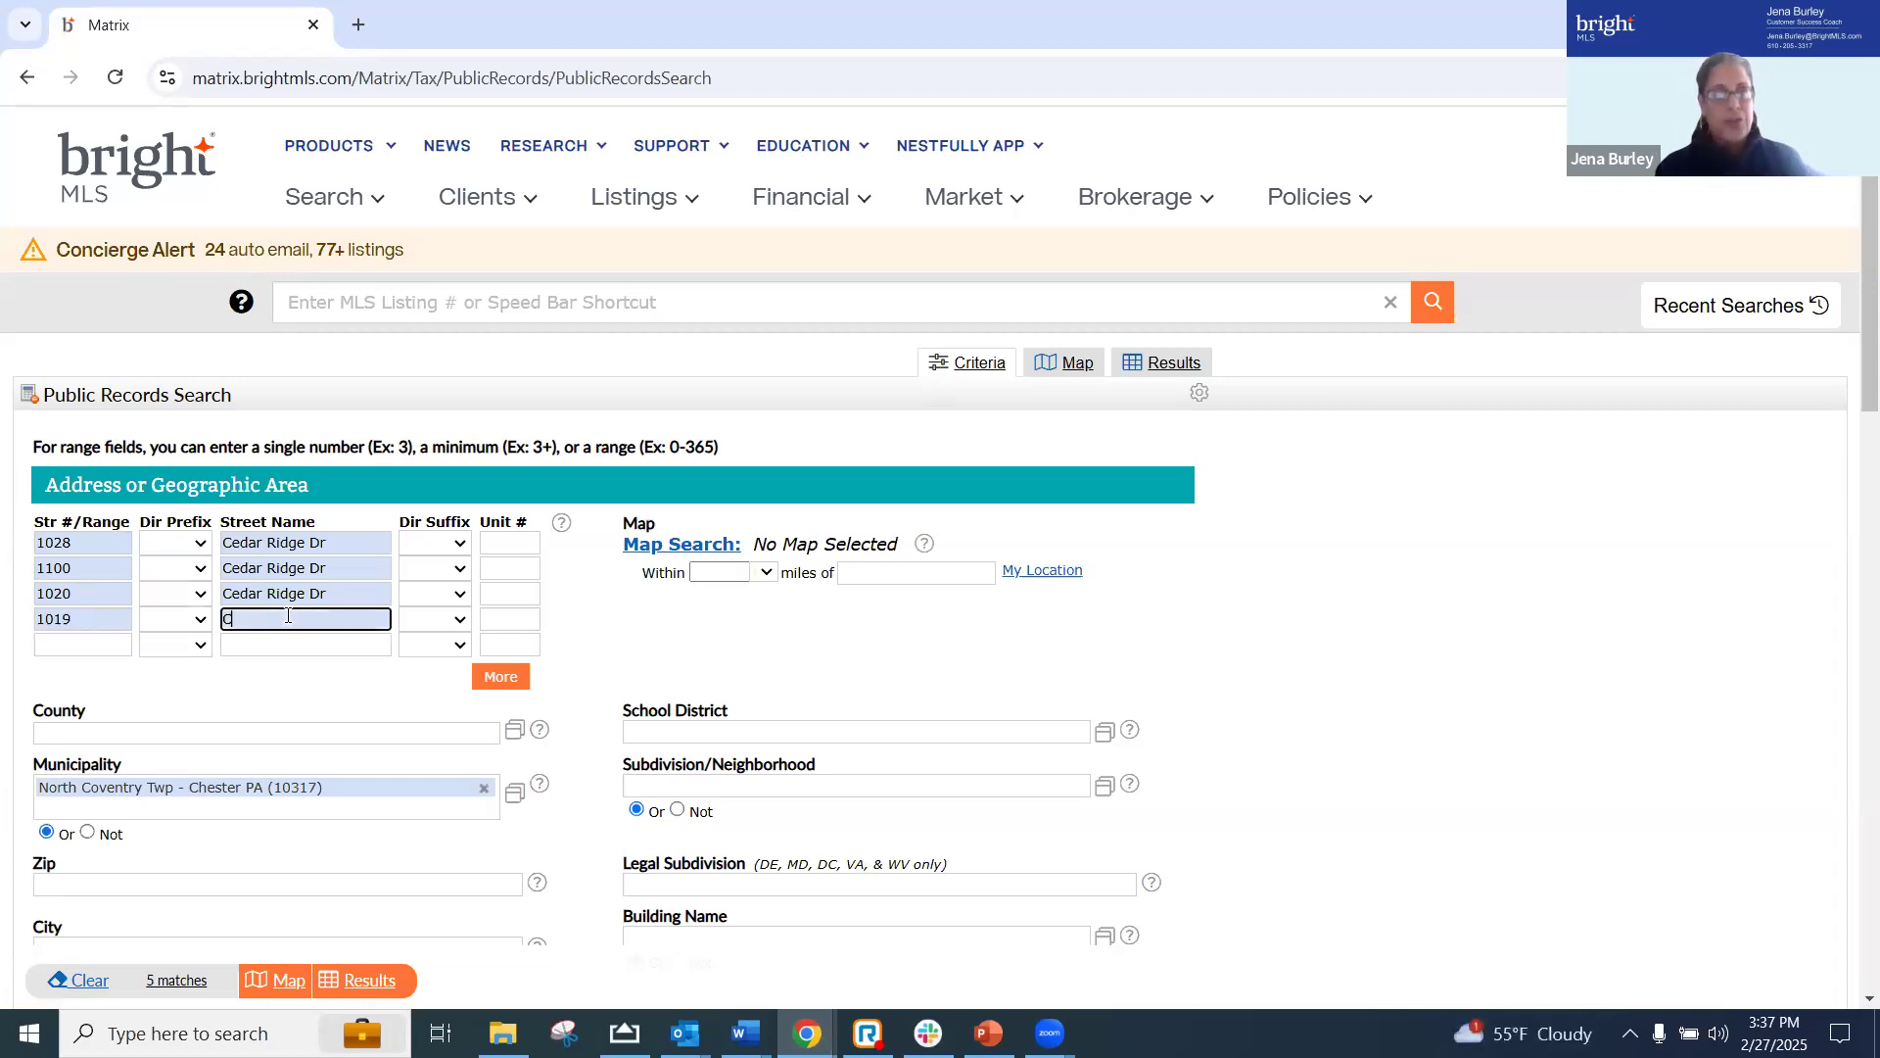
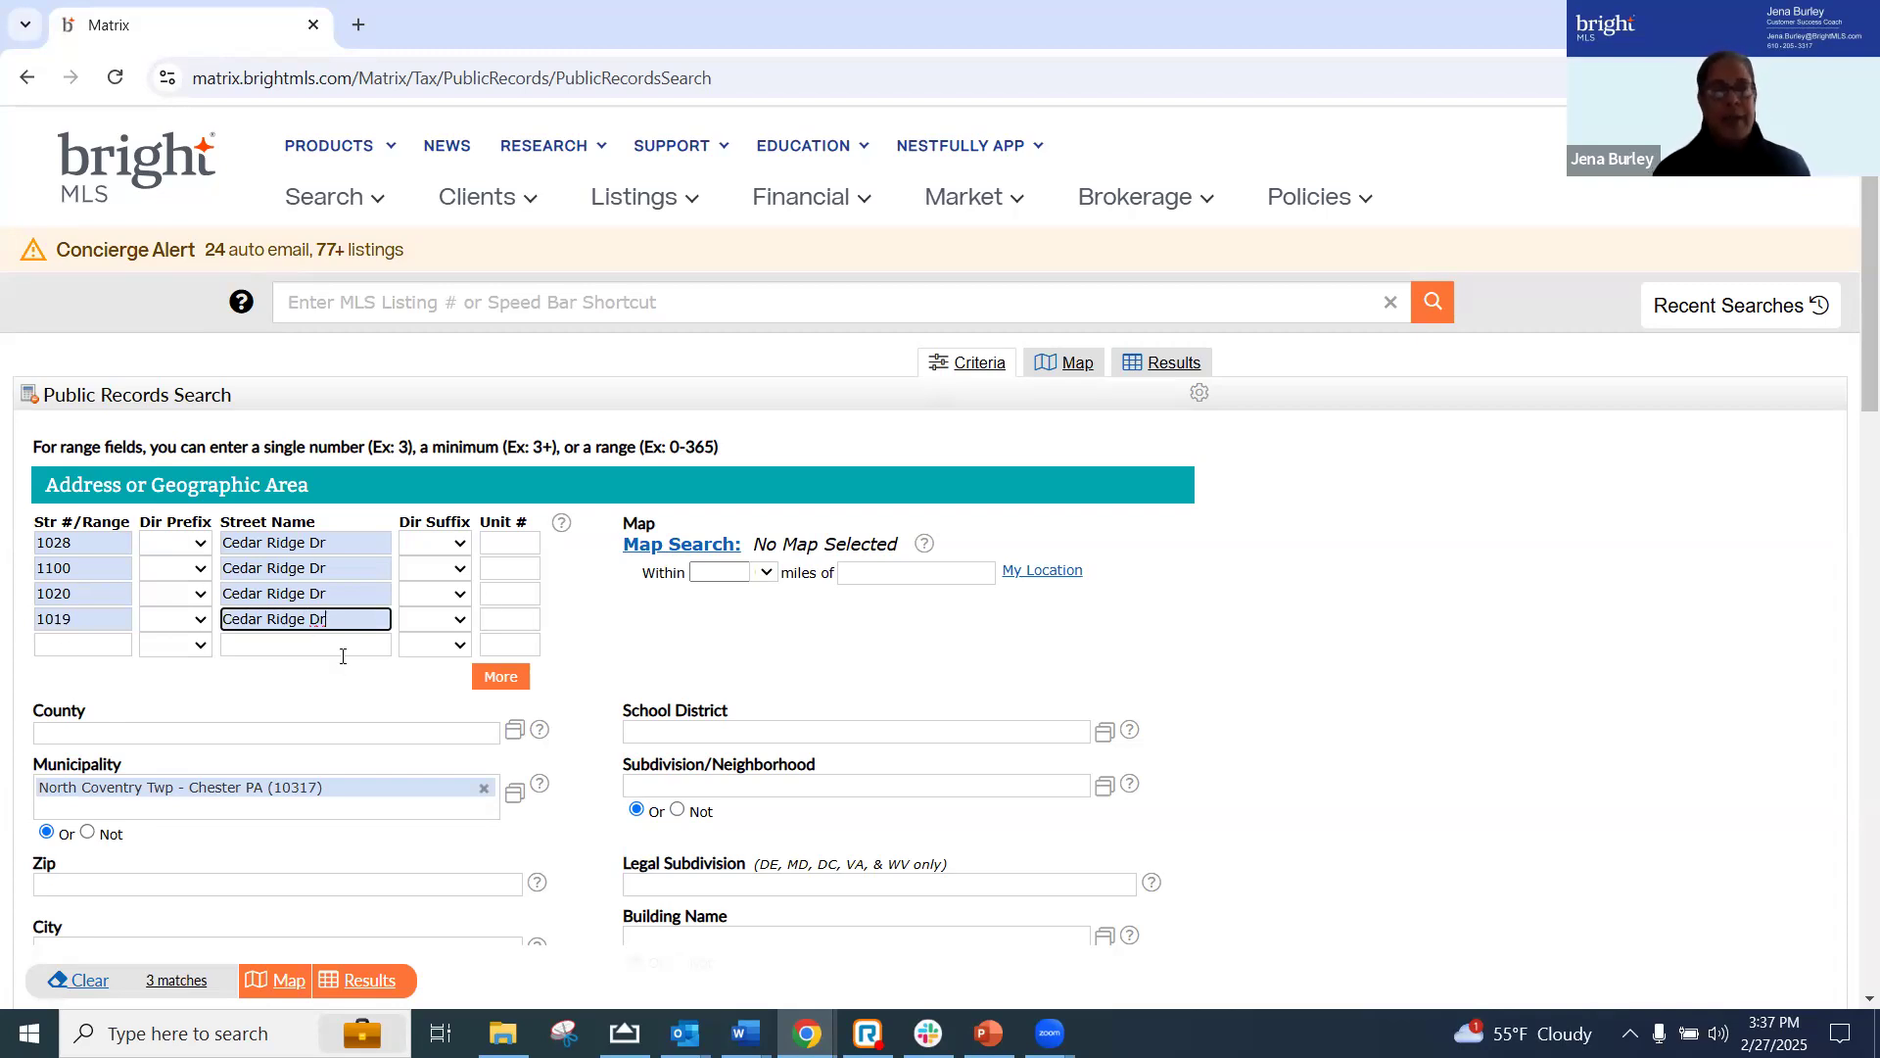
left_click(1172, 379)
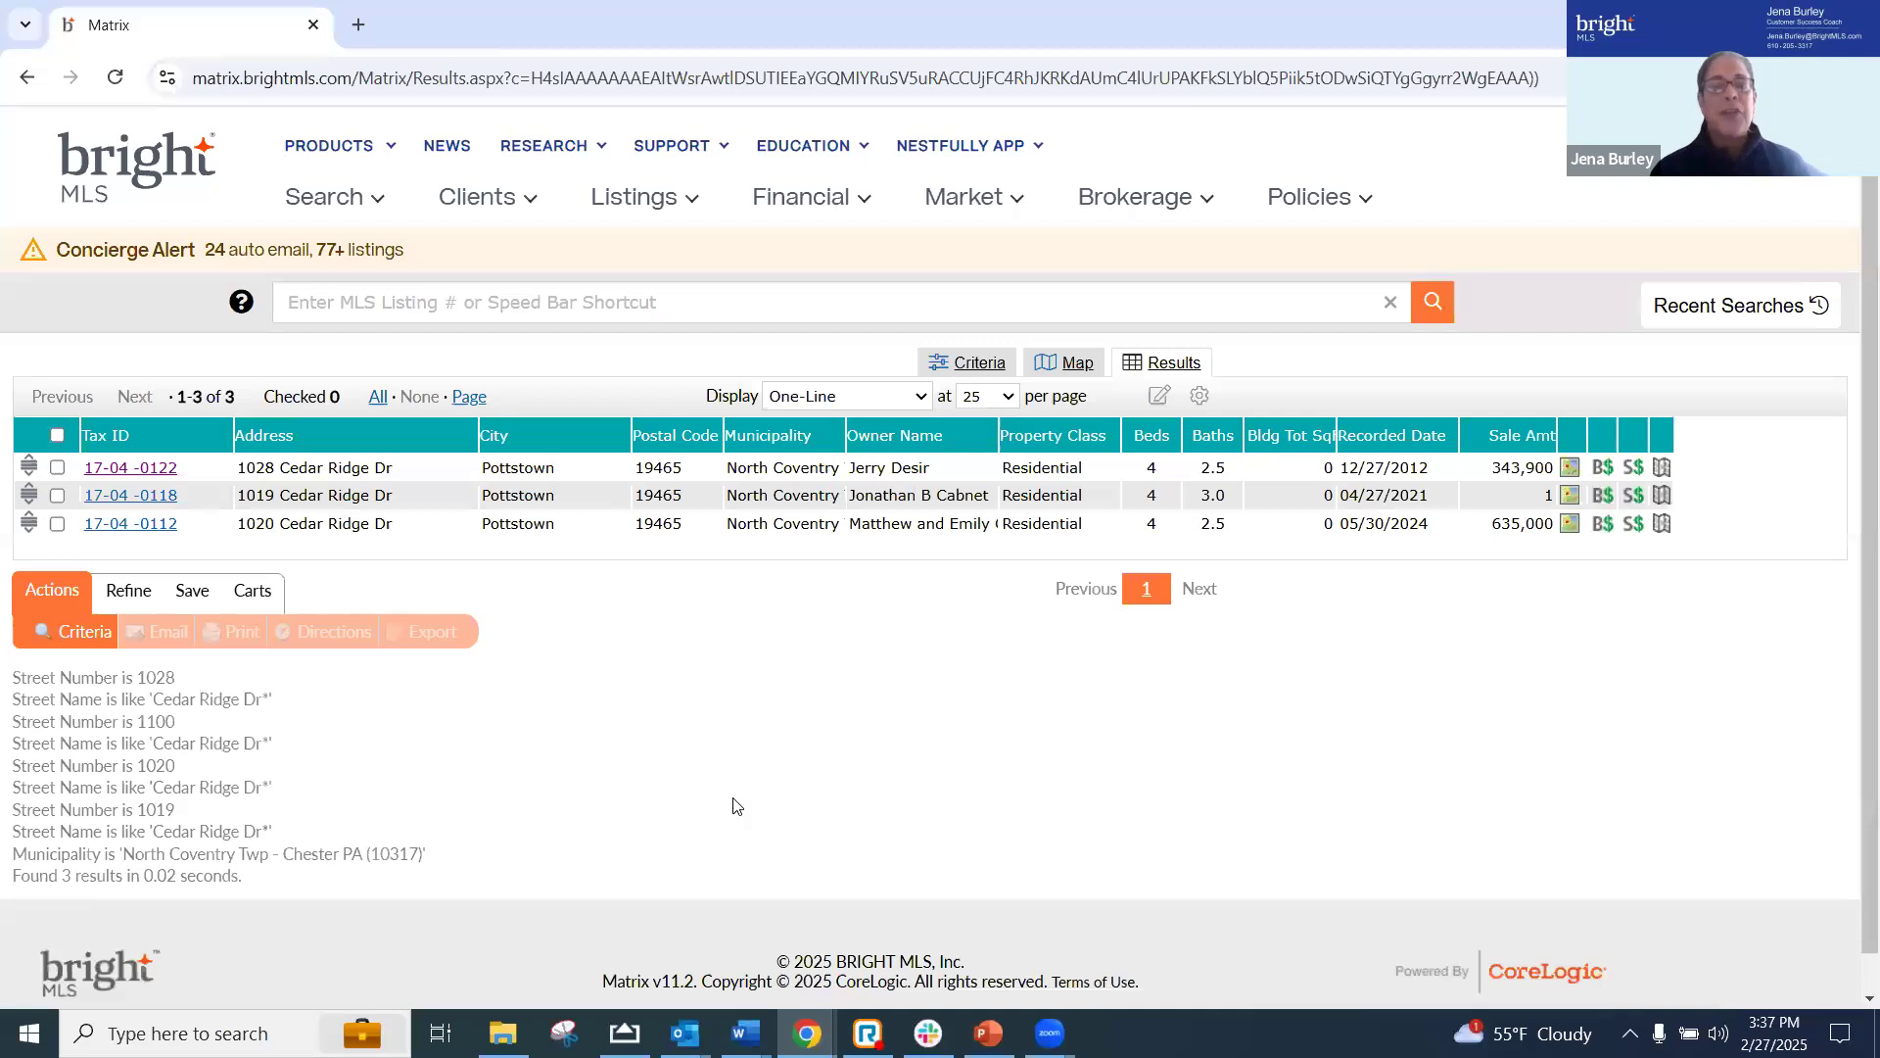
Open the Residential Sale search form and deselect all listing statuses
left_click(326, 198)
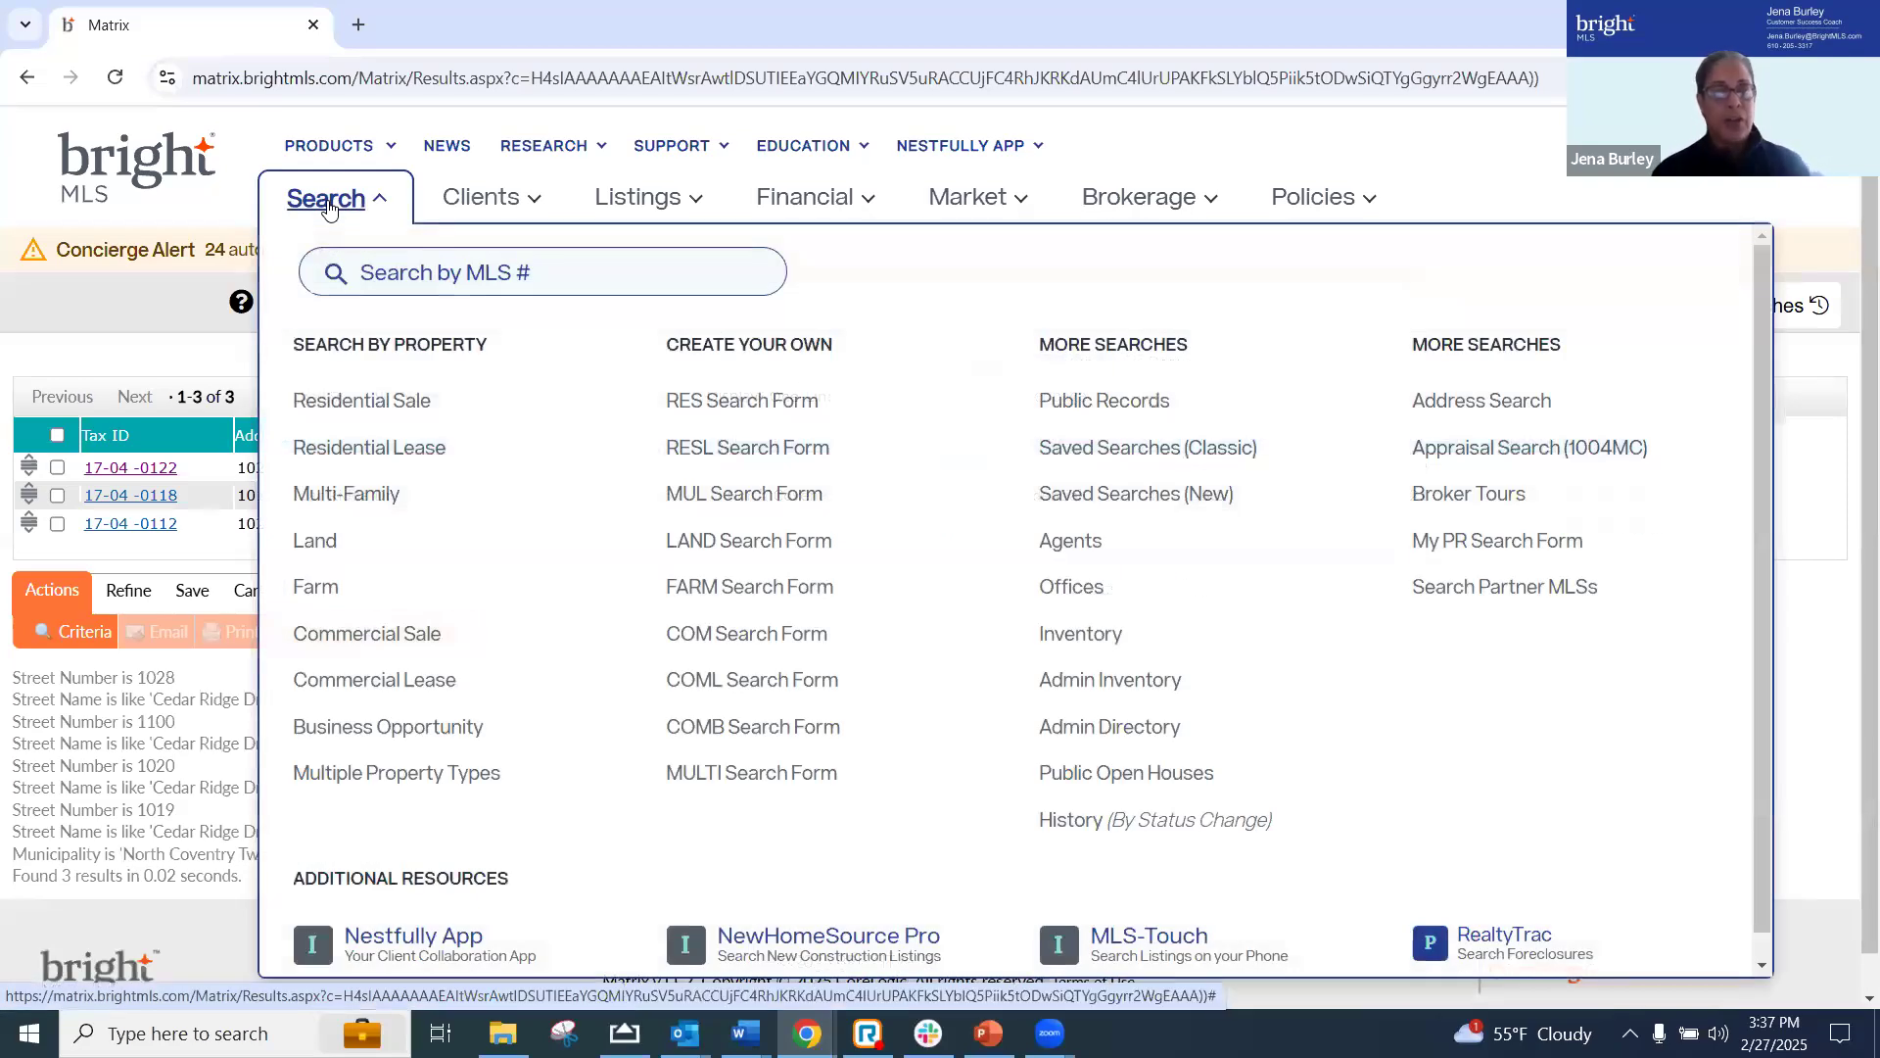
left_click(320, 404)
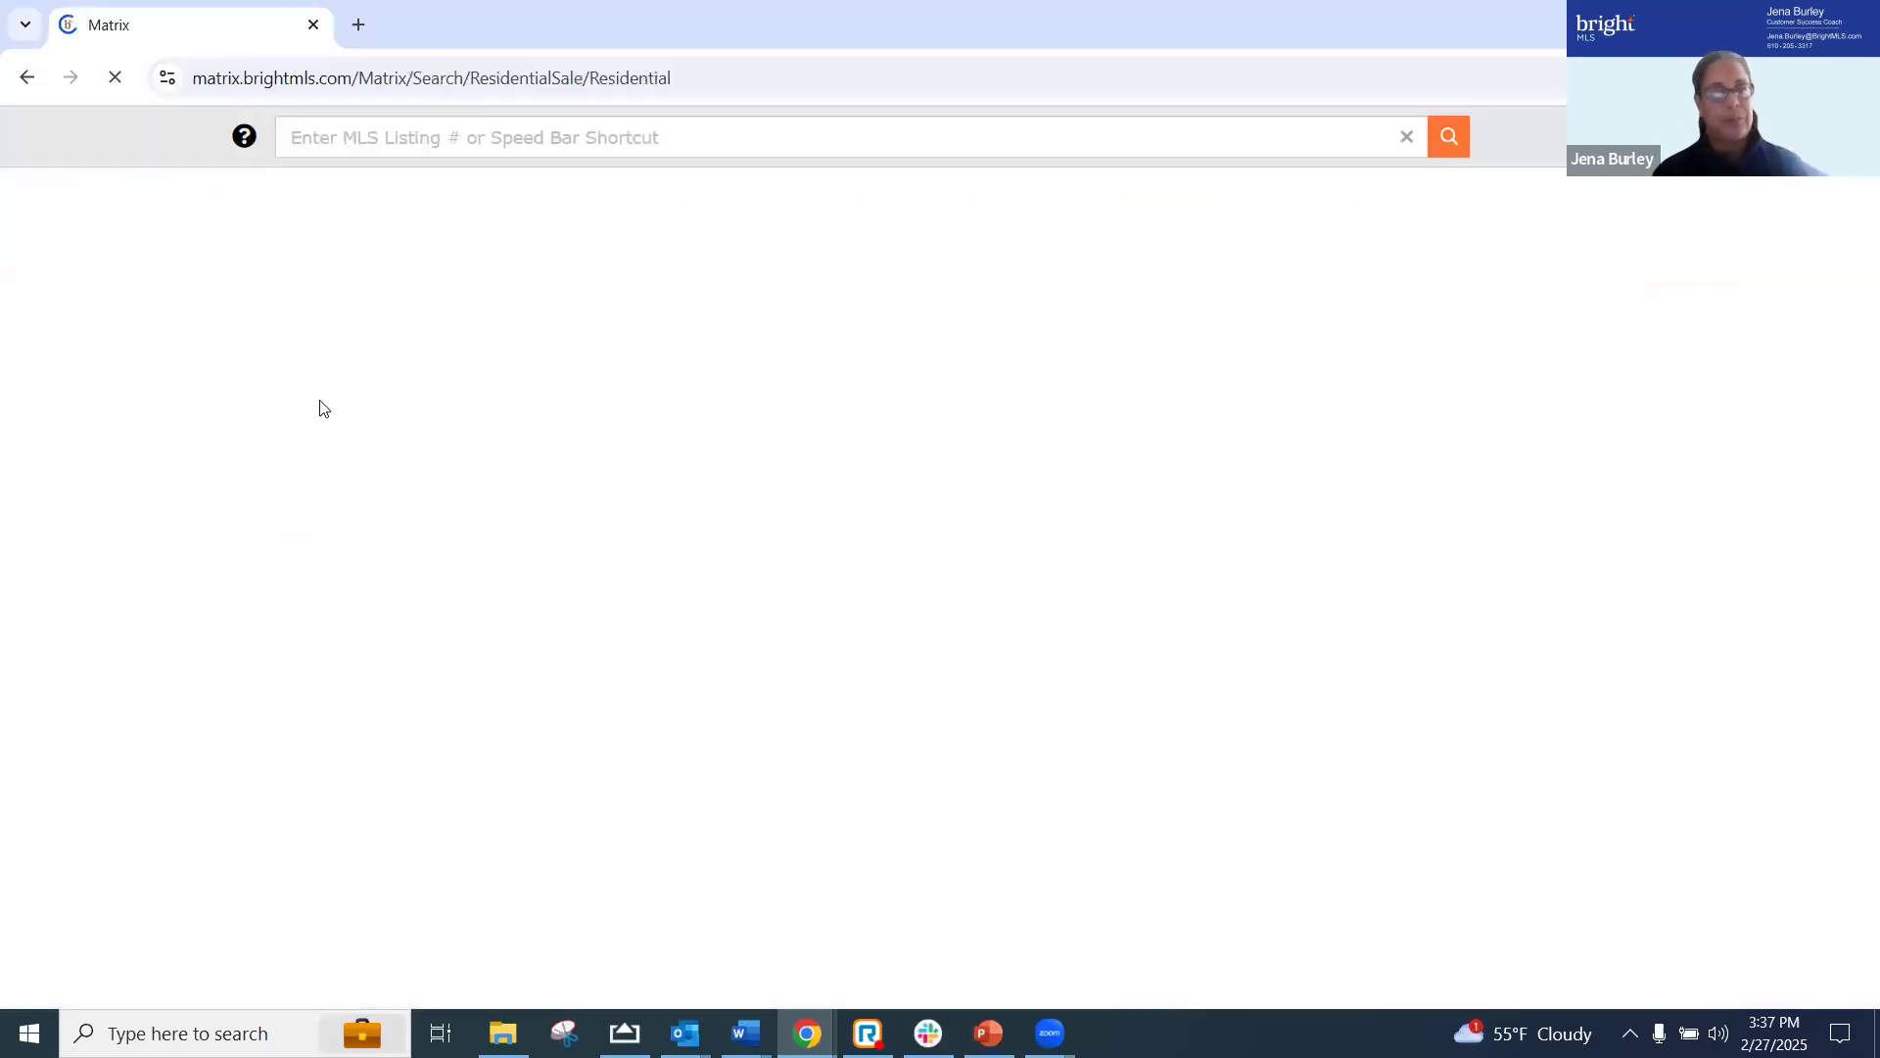
scroll(1495, 686, "down", 2)
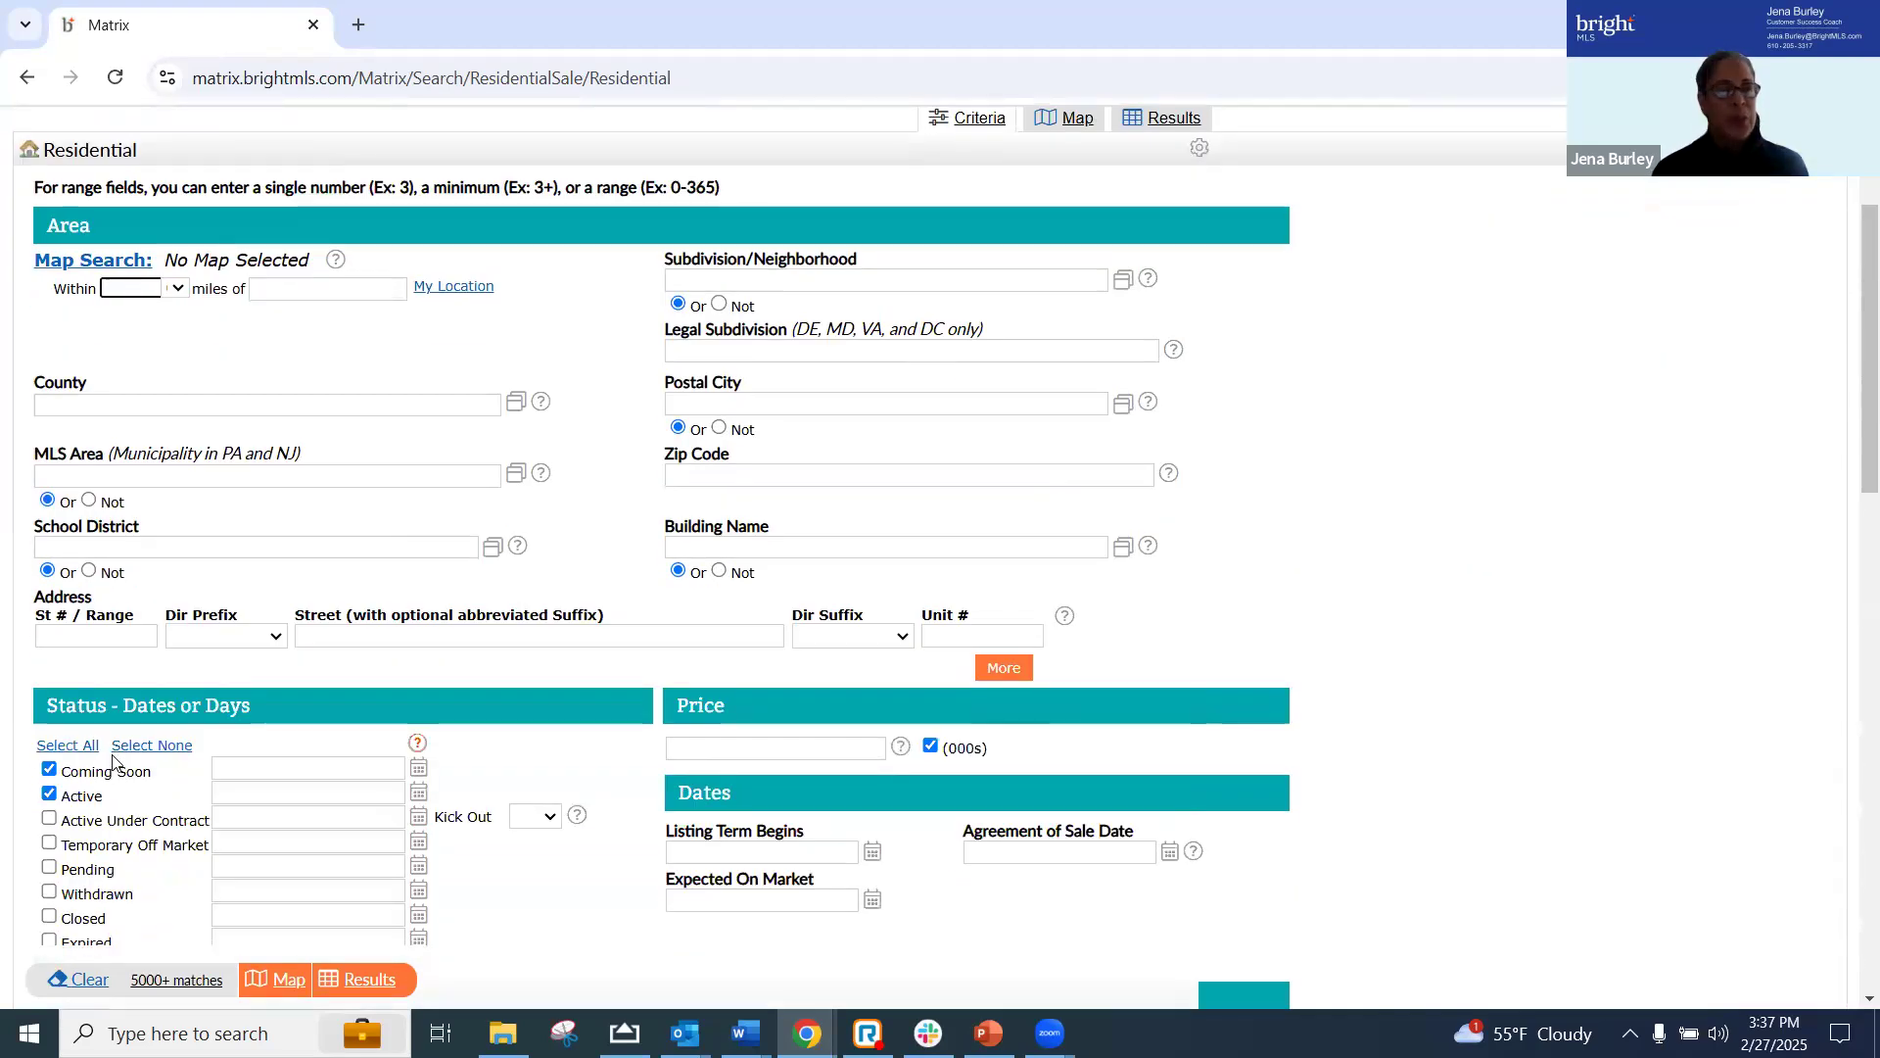
left_click(147, 747)
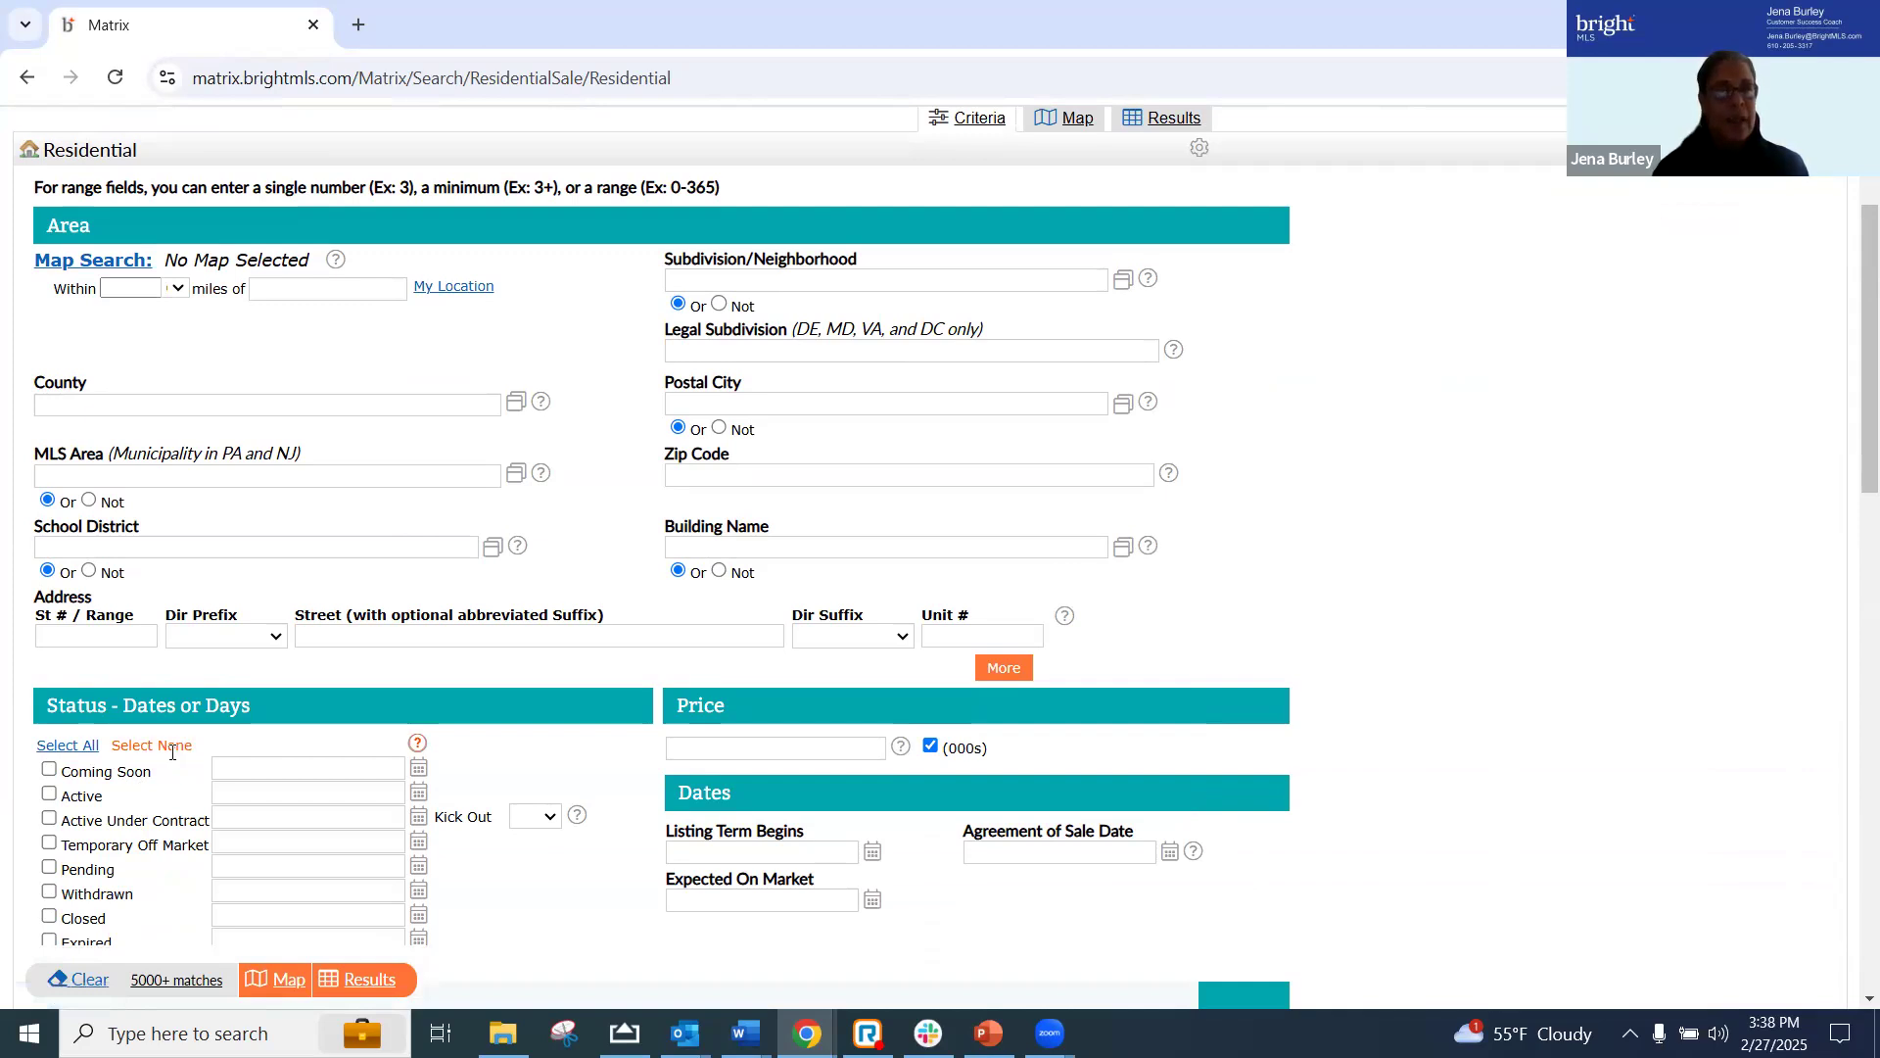
Set the MLS Area criterion of the residential search to North Coventry Twp - Chester County (10317)
left_click(170, 474)
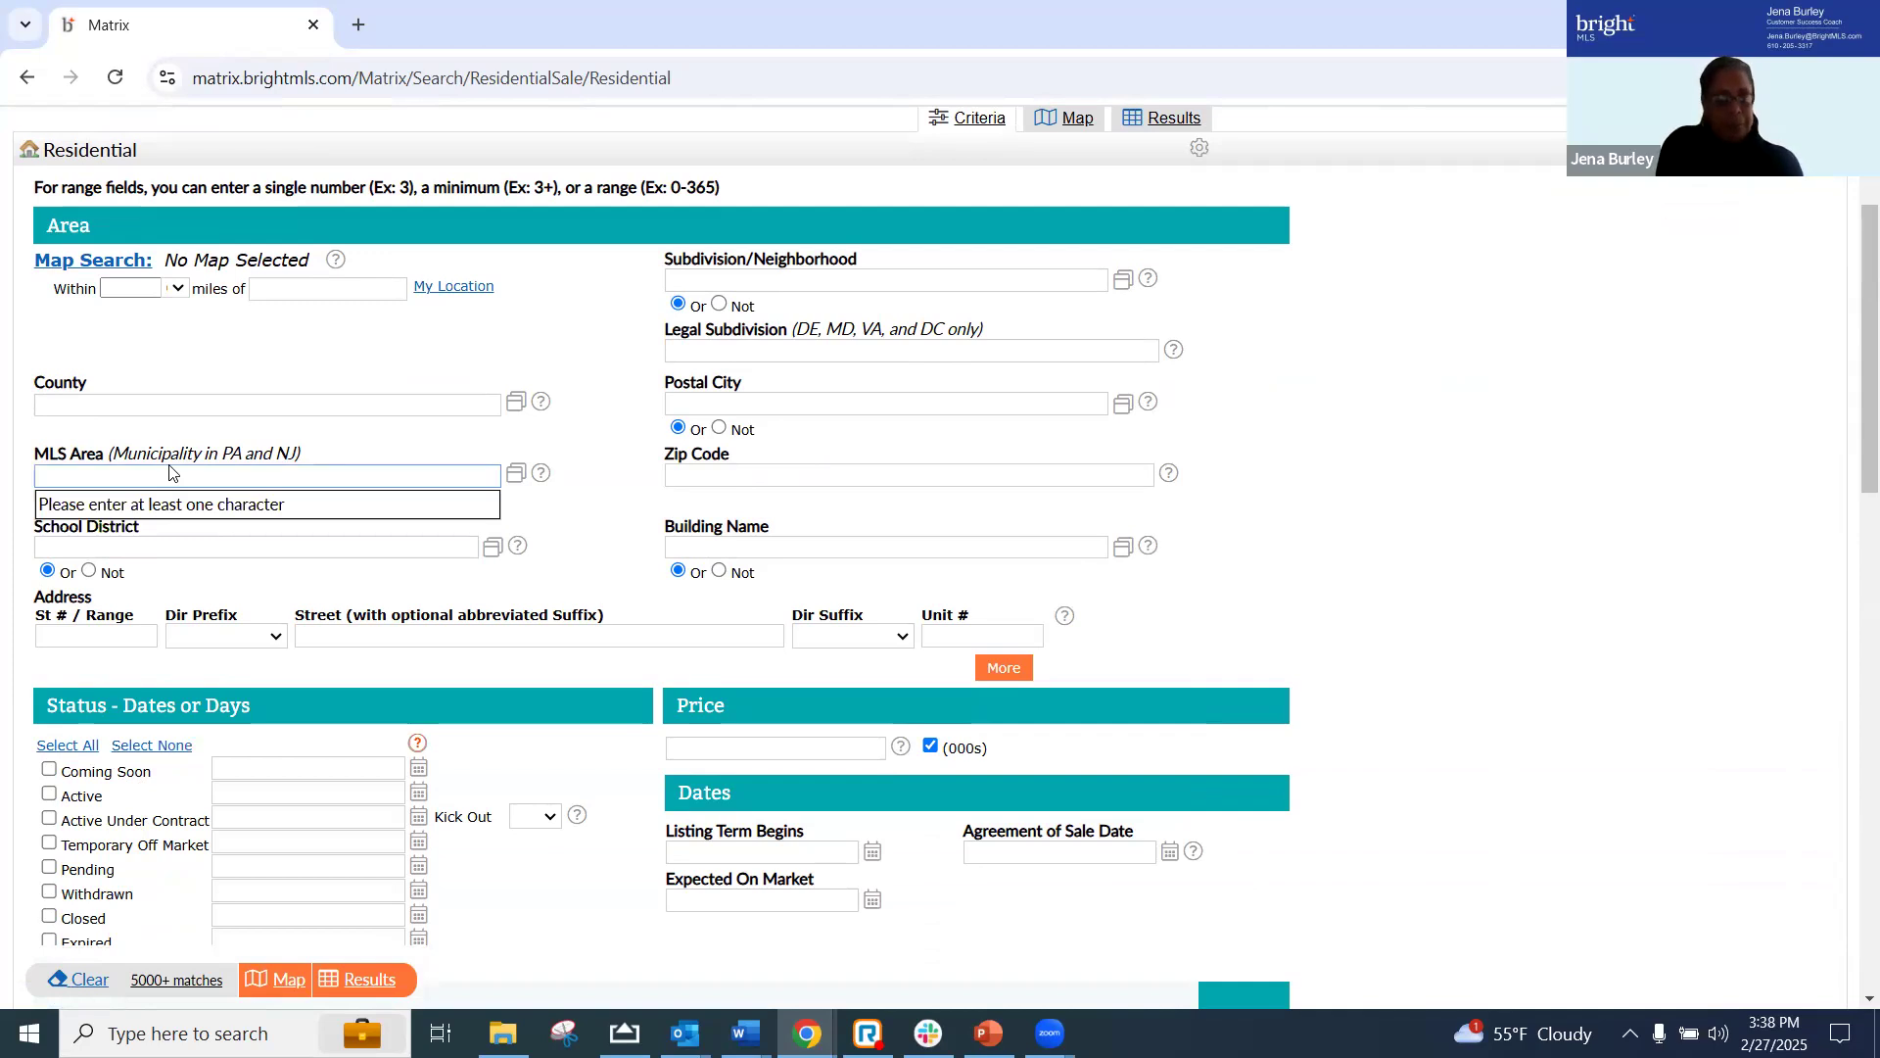
type("North C")
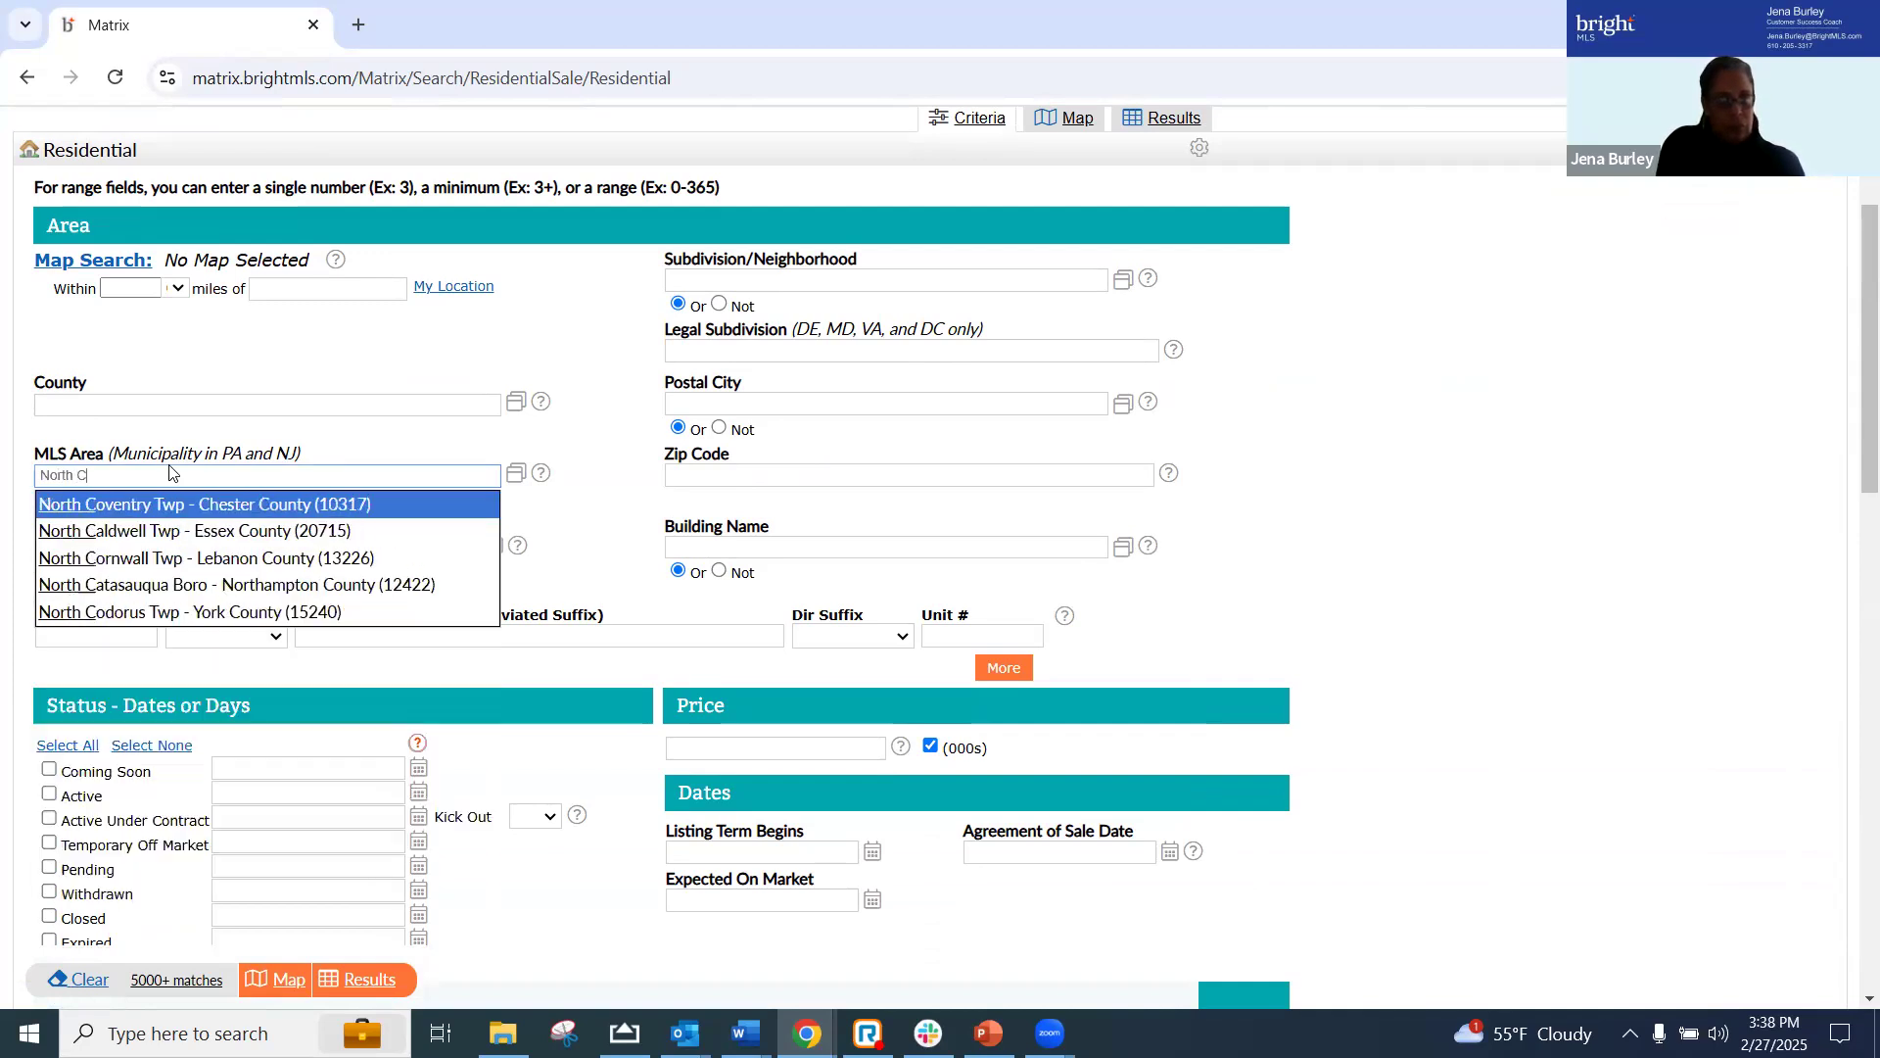
type("oventry")
left_click(125, 505)
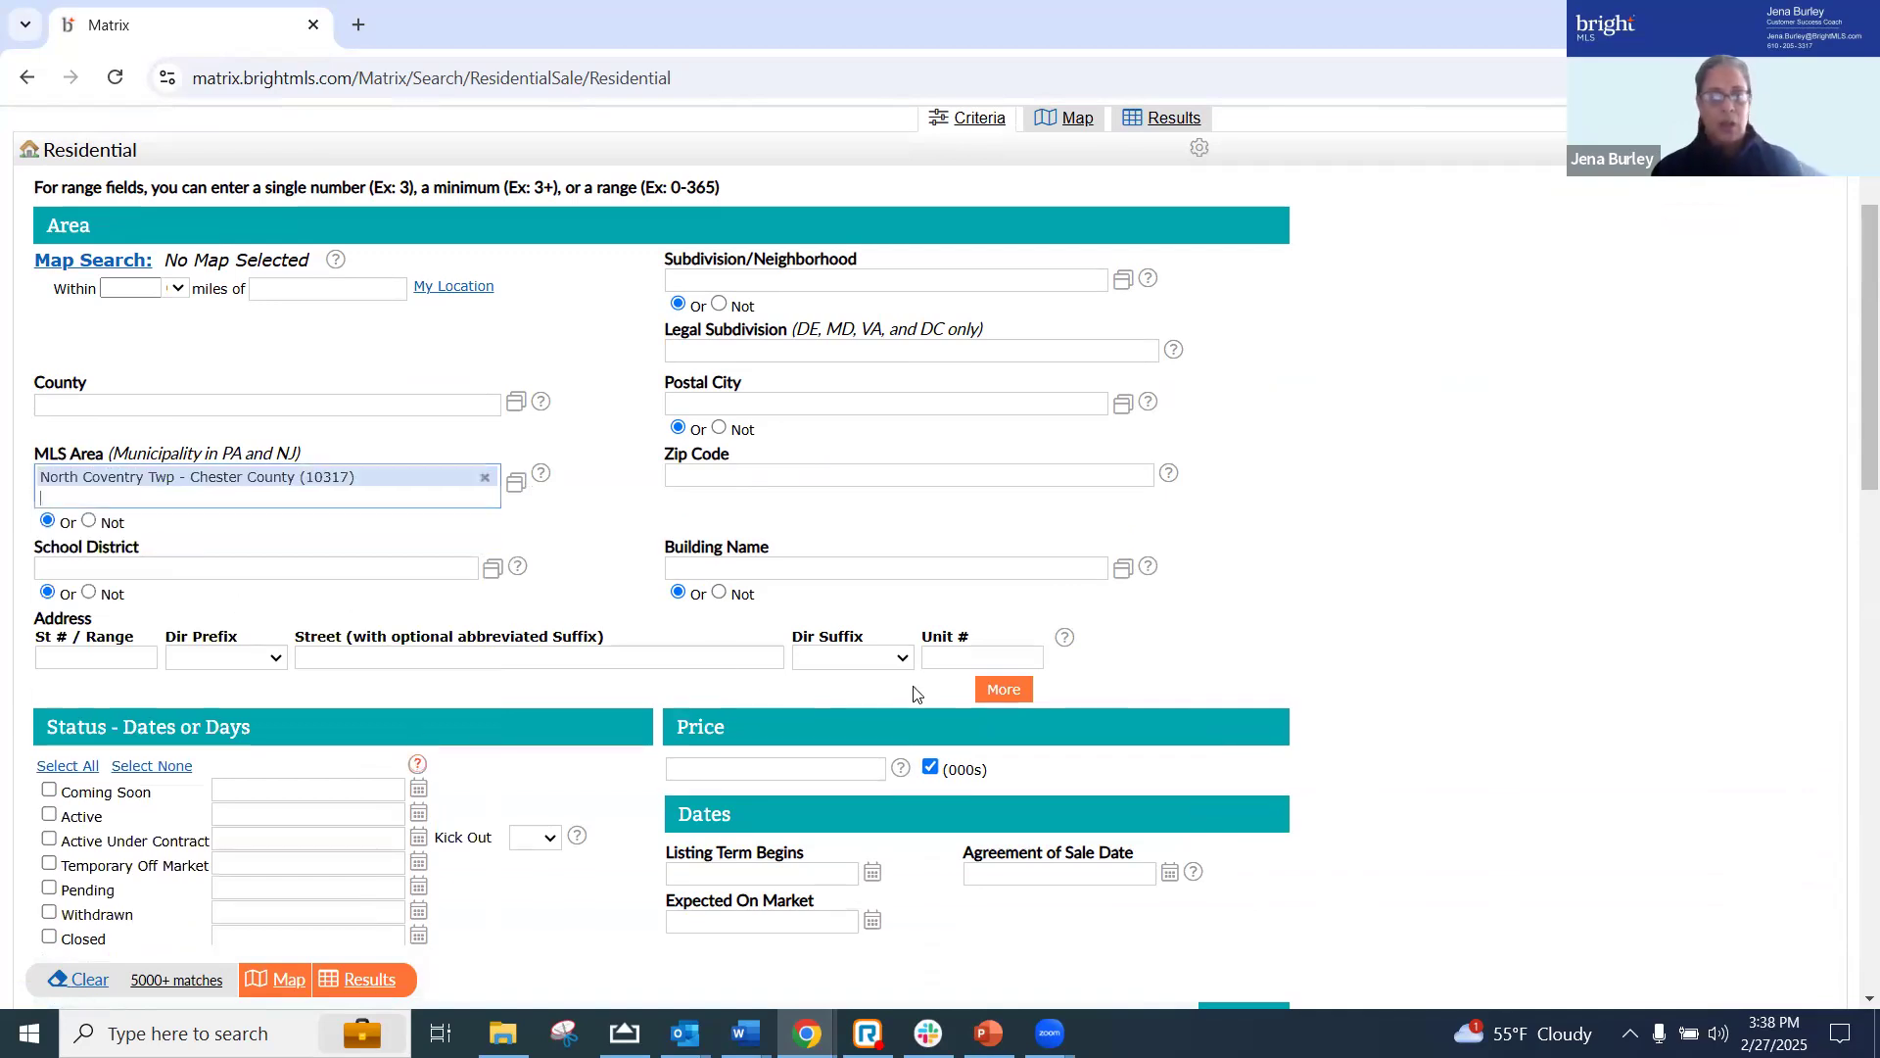
Expand the address criteria of the residential search to nine entry rows
left_click(1007, 691)
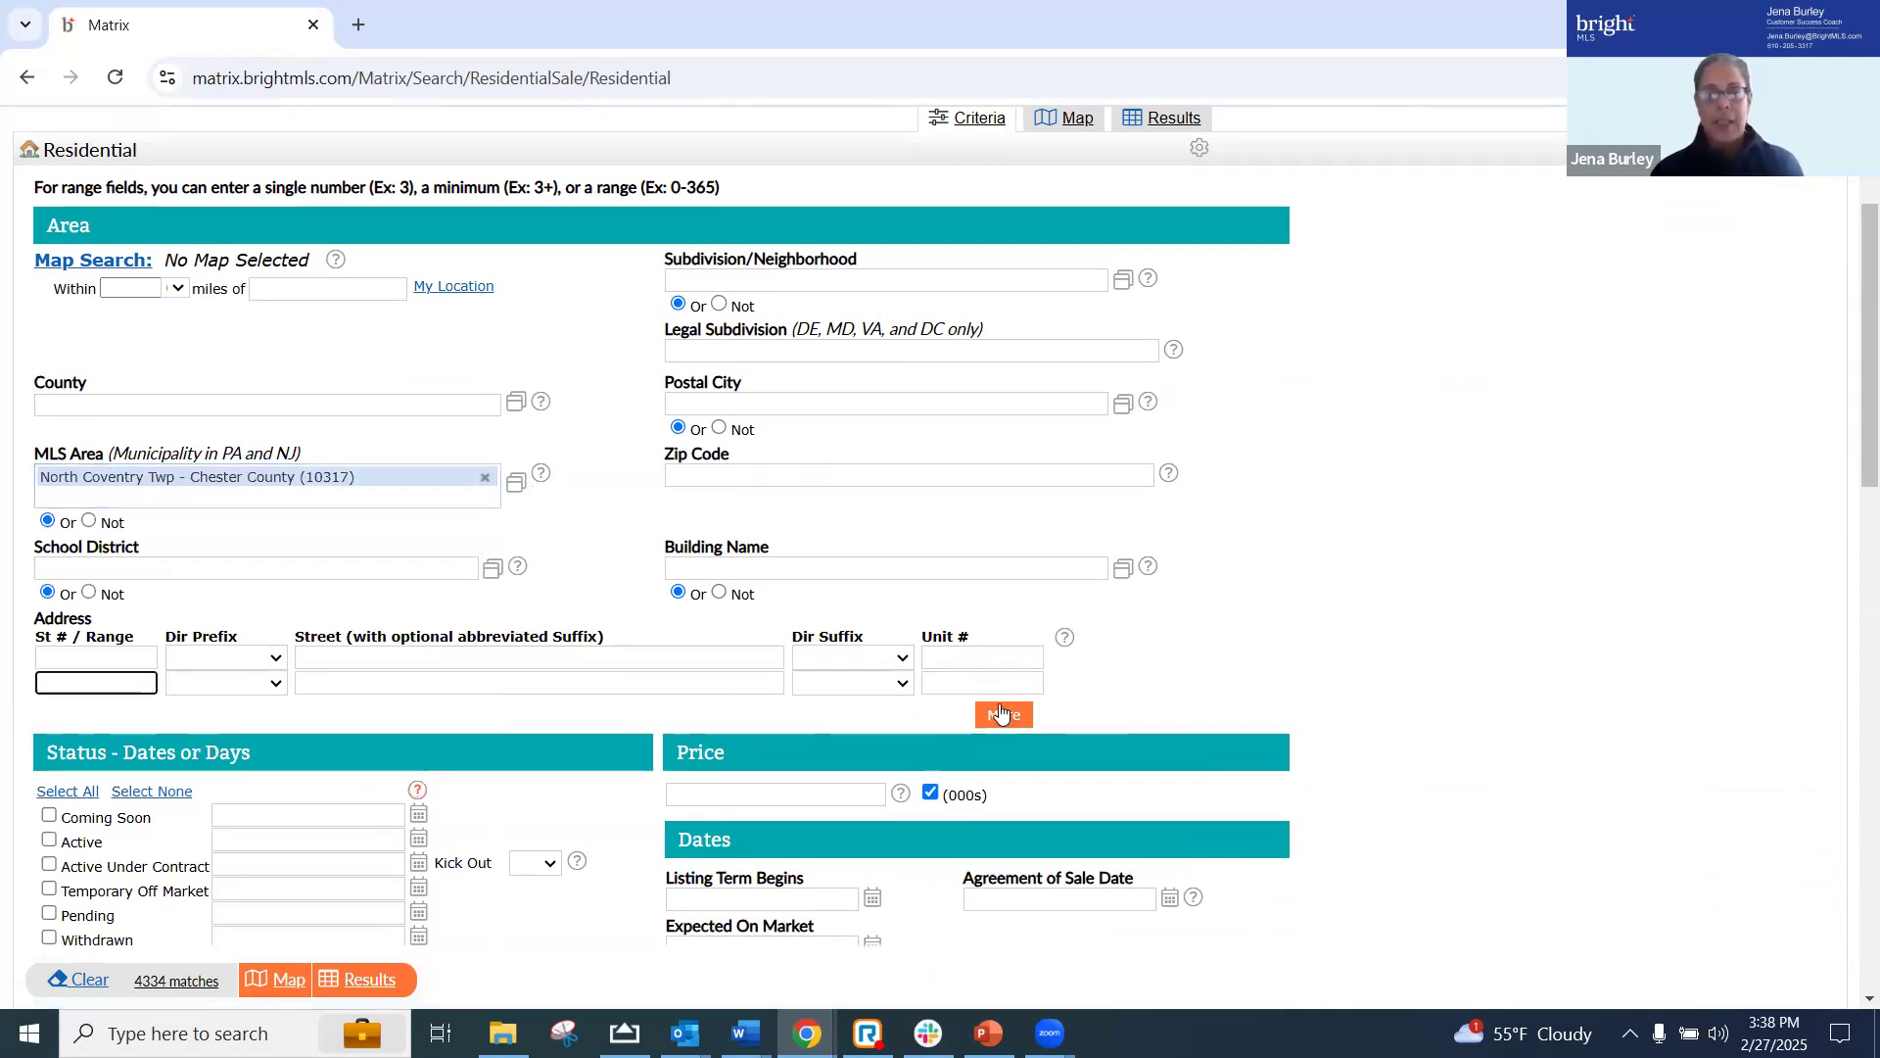
left_click(1004, 716)
left_click(999, 748)
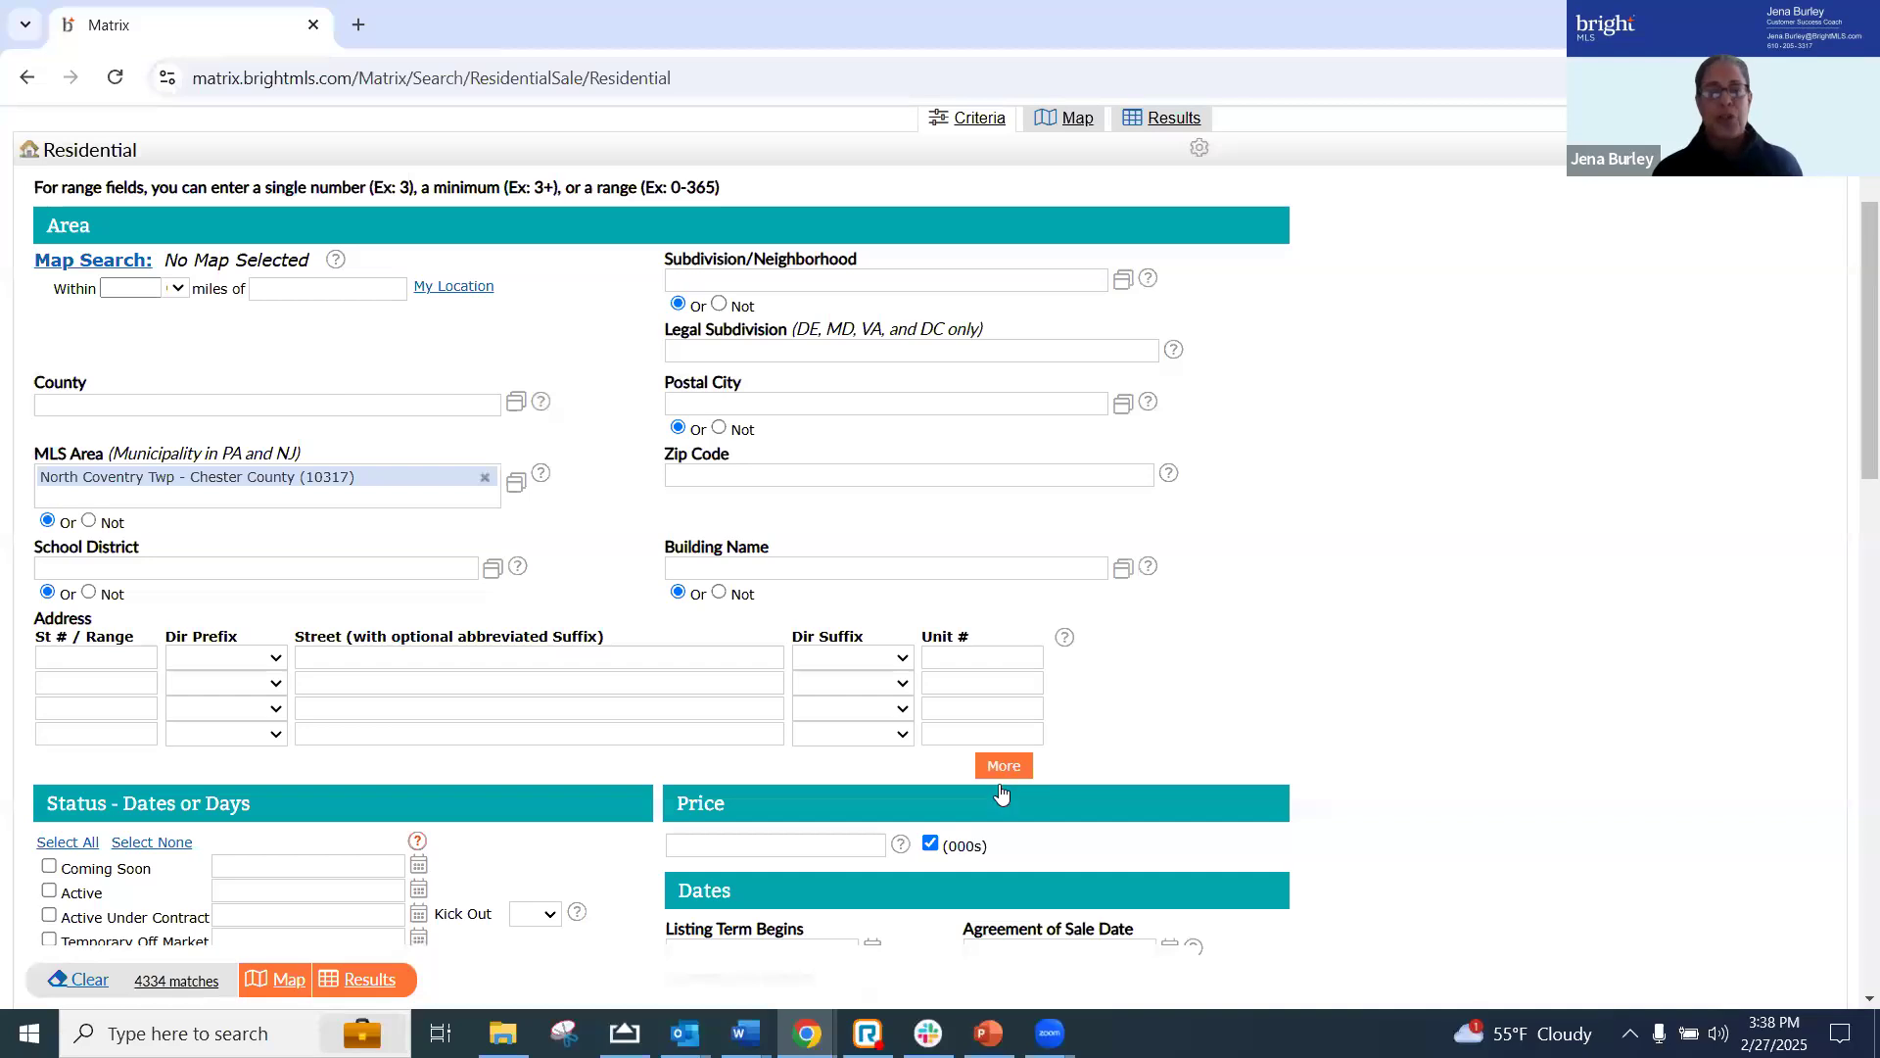
left_click(1001, 771)
left_click(1001, 796)
left_click(1001, 817)
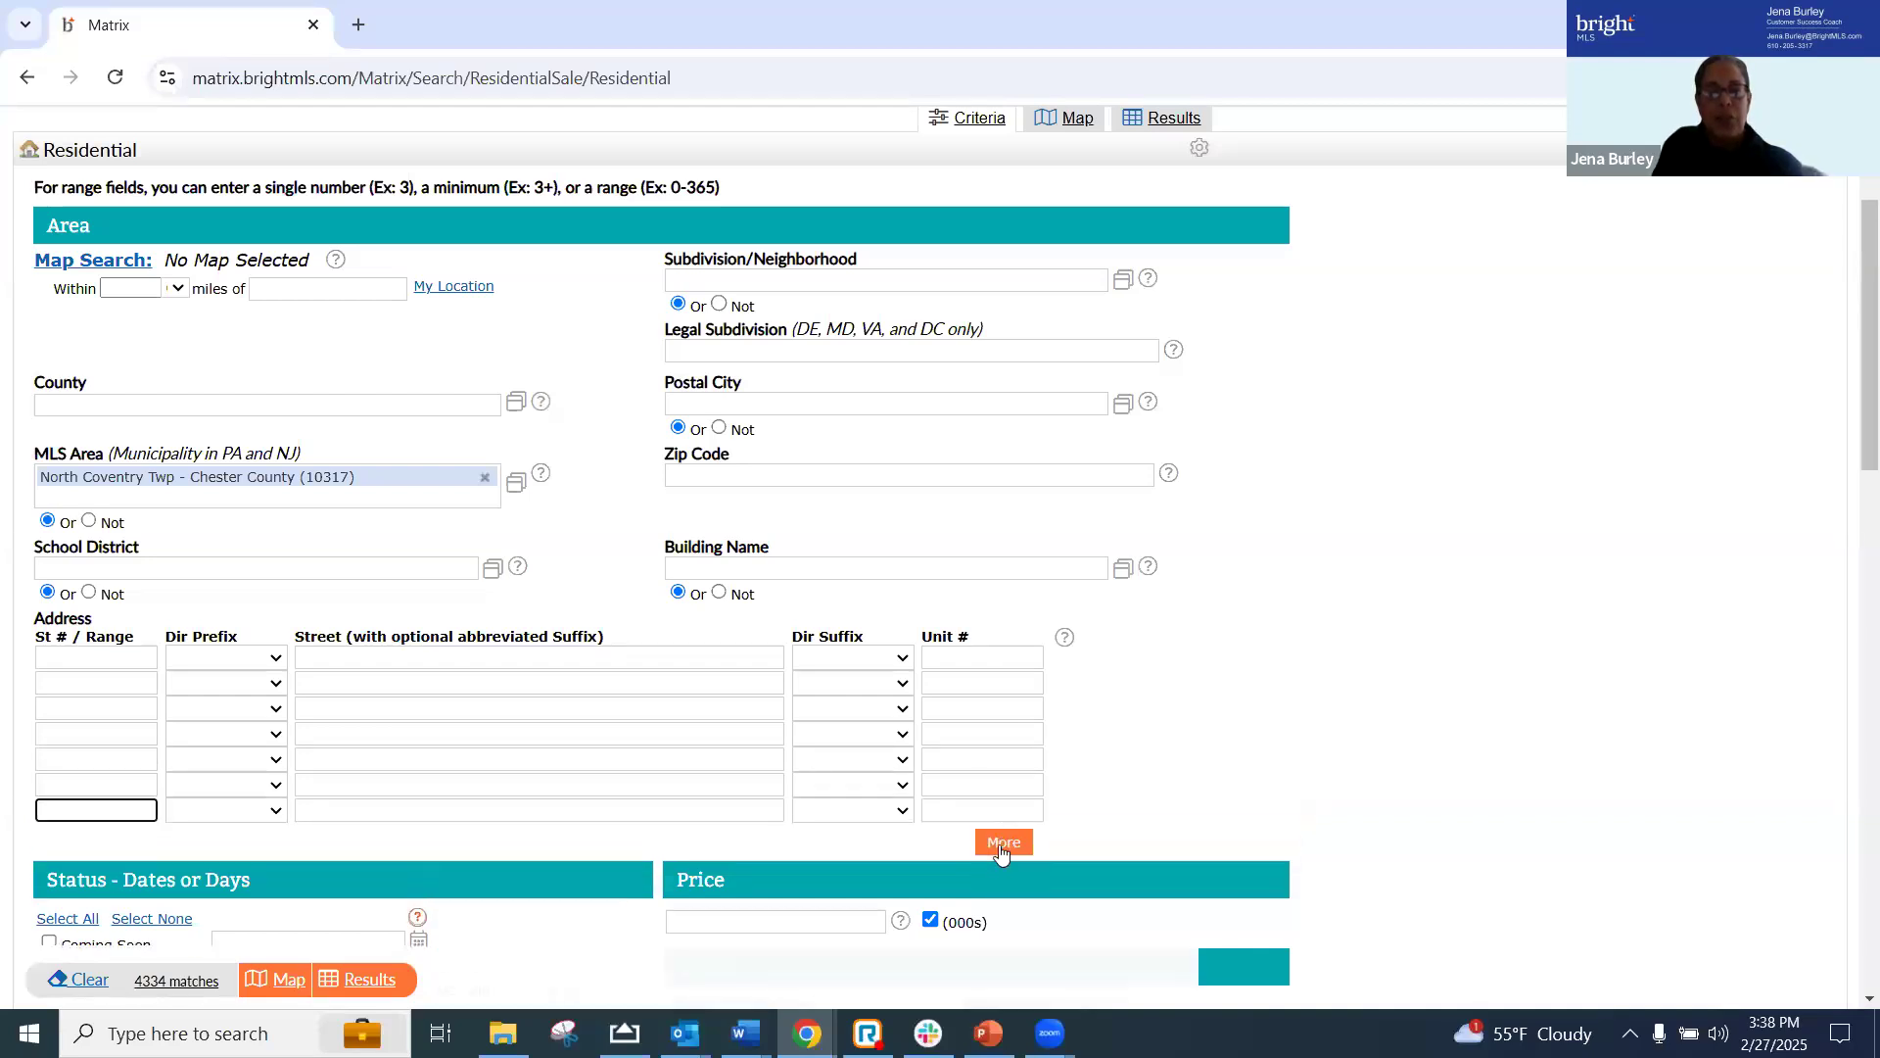
left_click(1001, 842)
Enter the first property's street number and street name in the first address row of the residential search
left_click(138, 658)
key("Tab")
key("Tab")
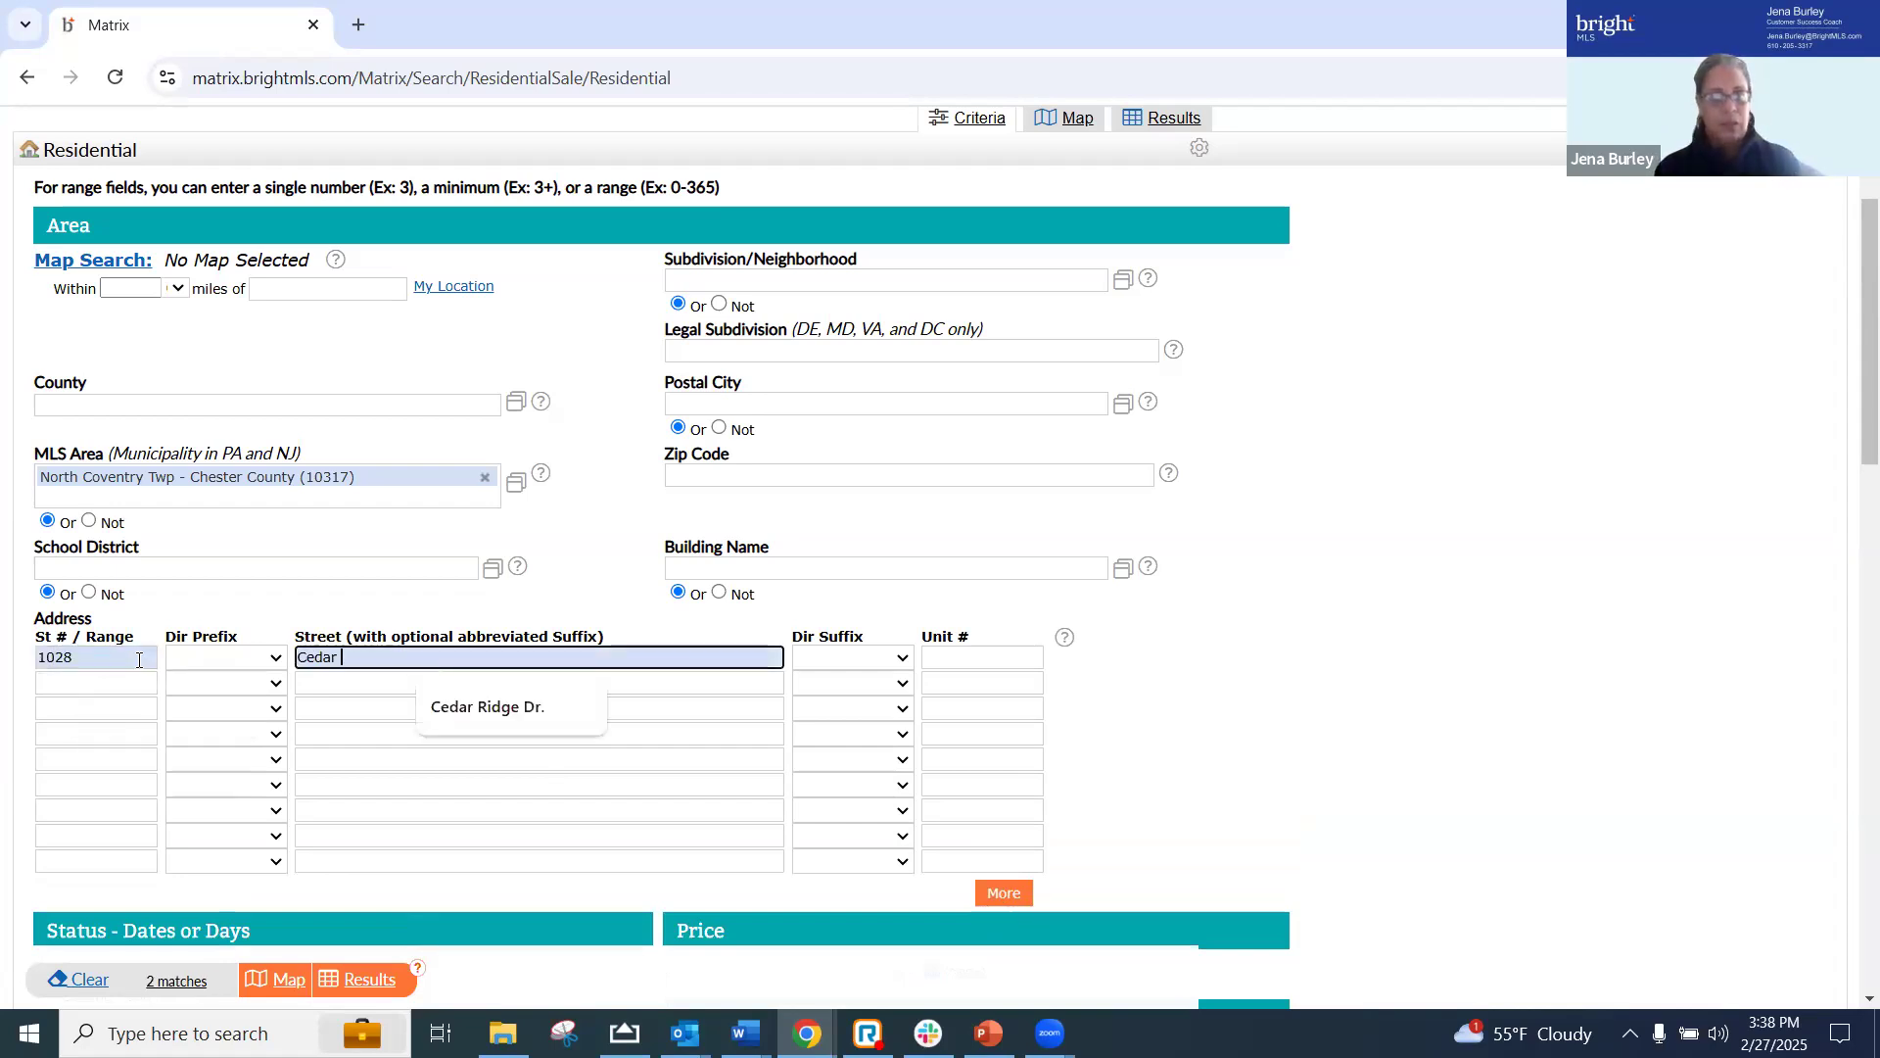
Enter the second property's street number and street name in the second address row of the residential search
left_click(102, 689)
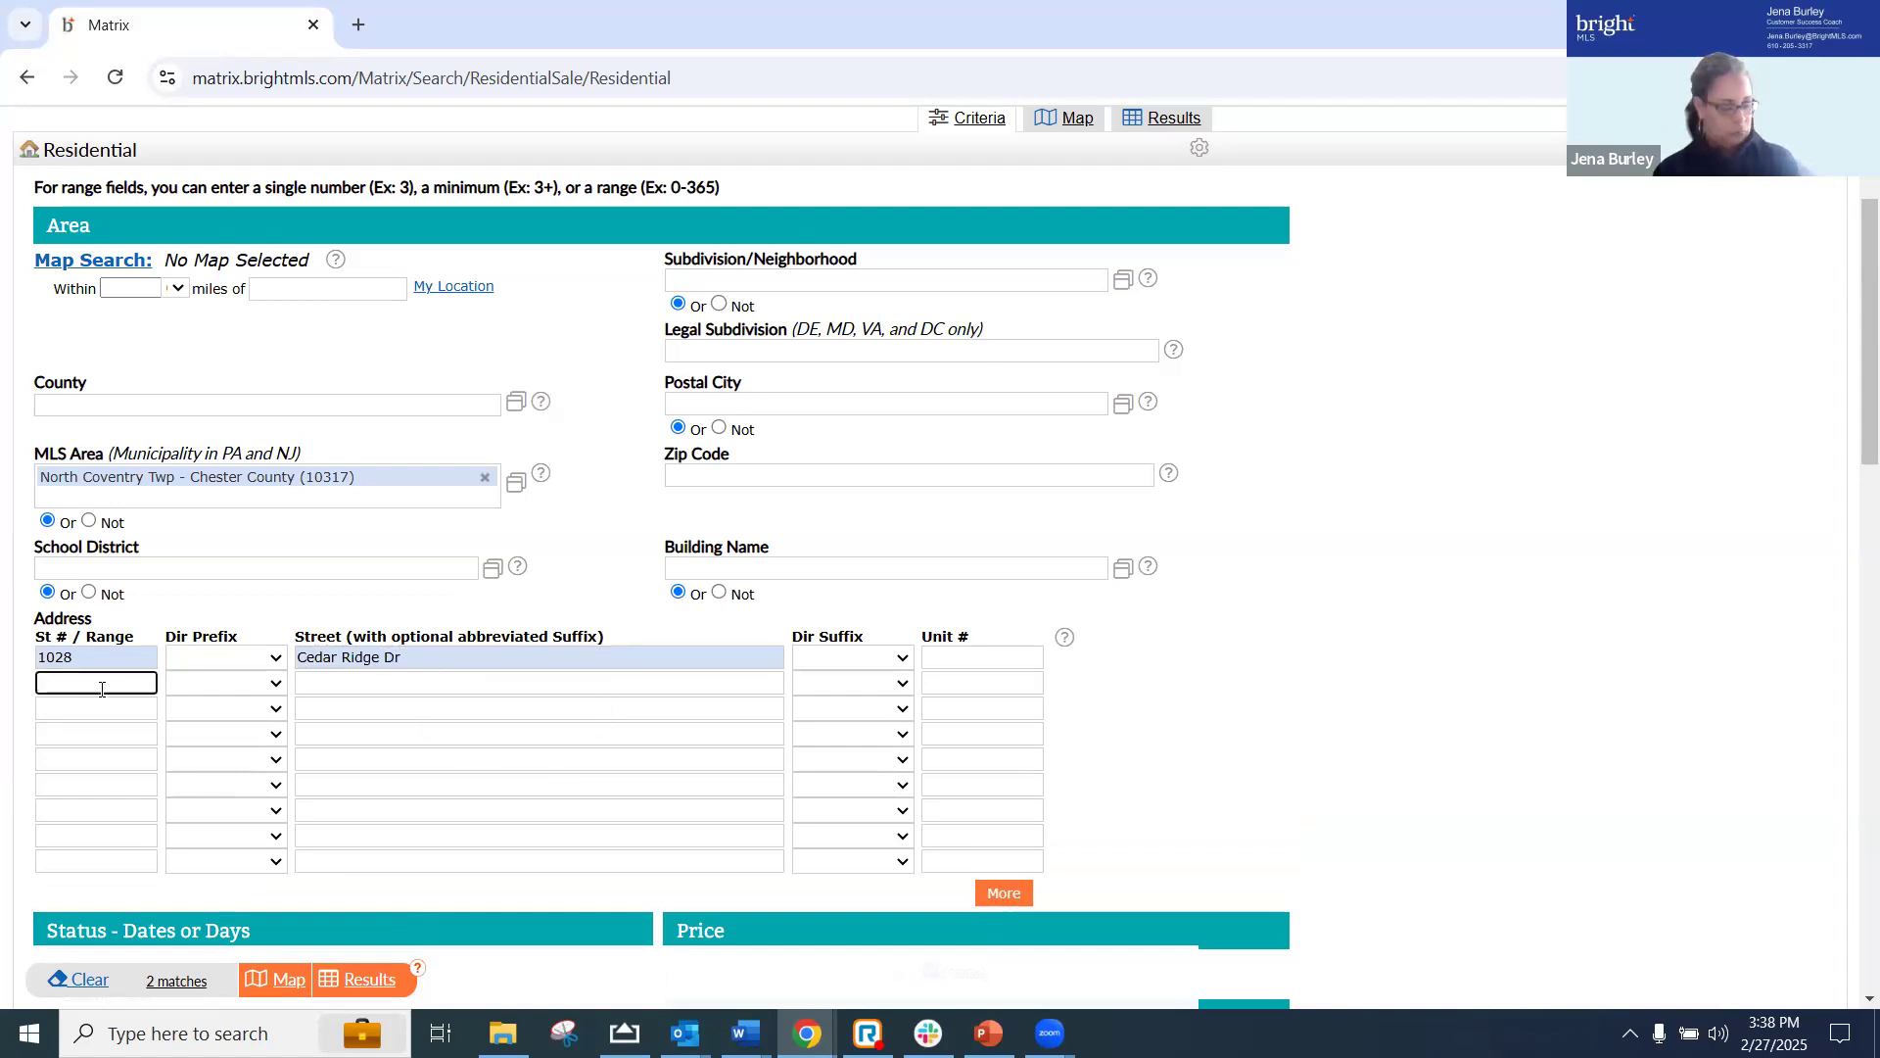
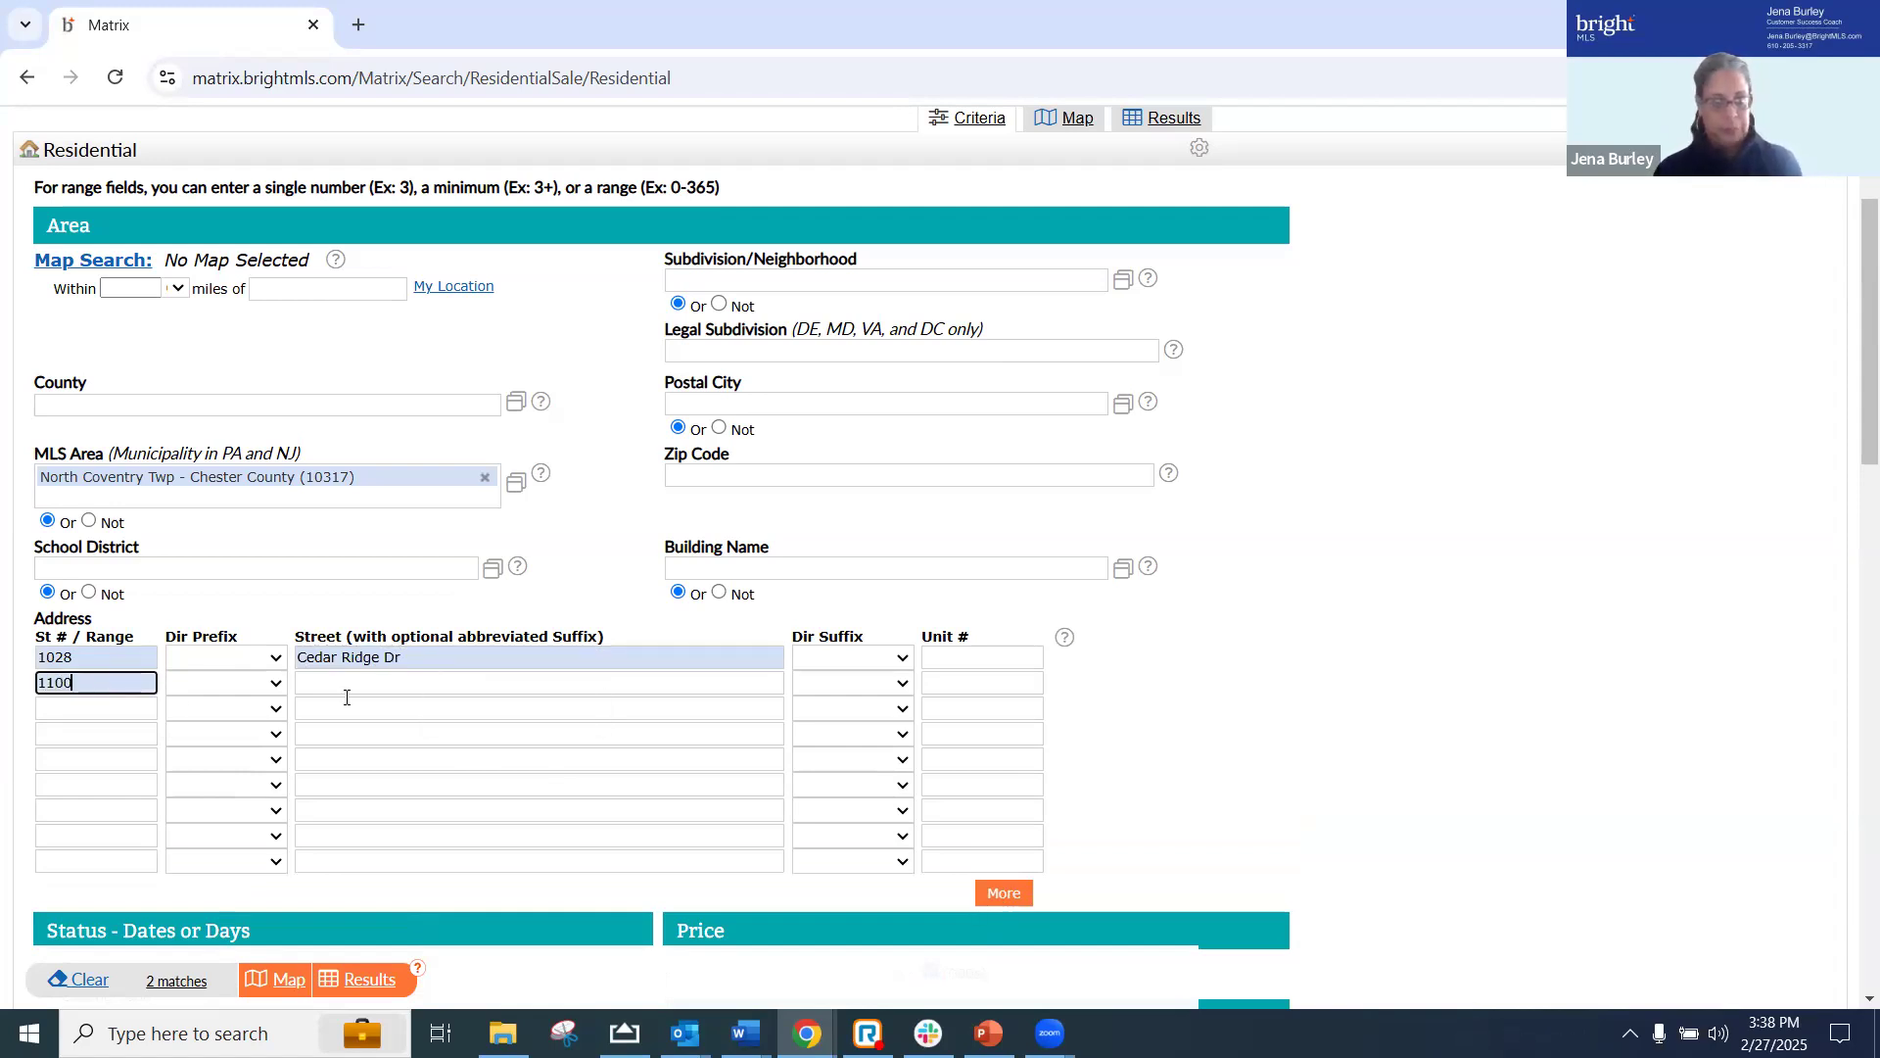
left_click(348, 691)
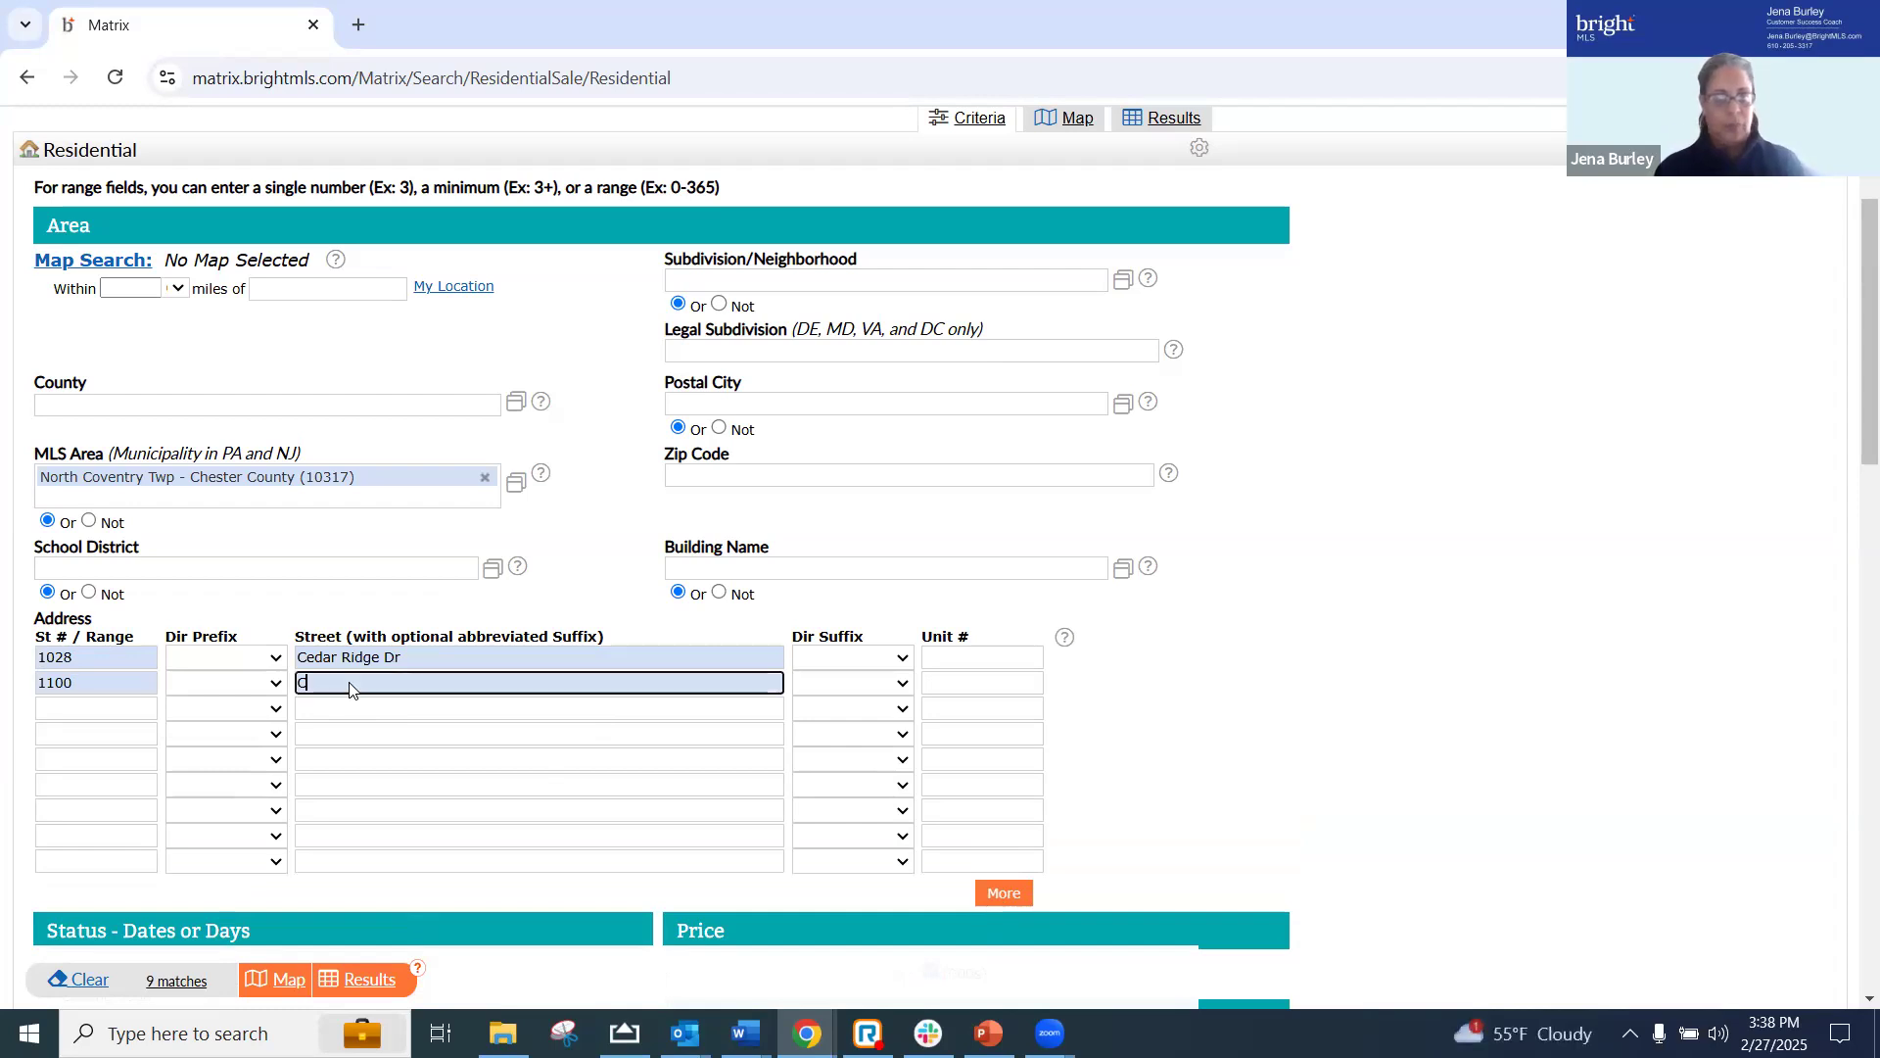
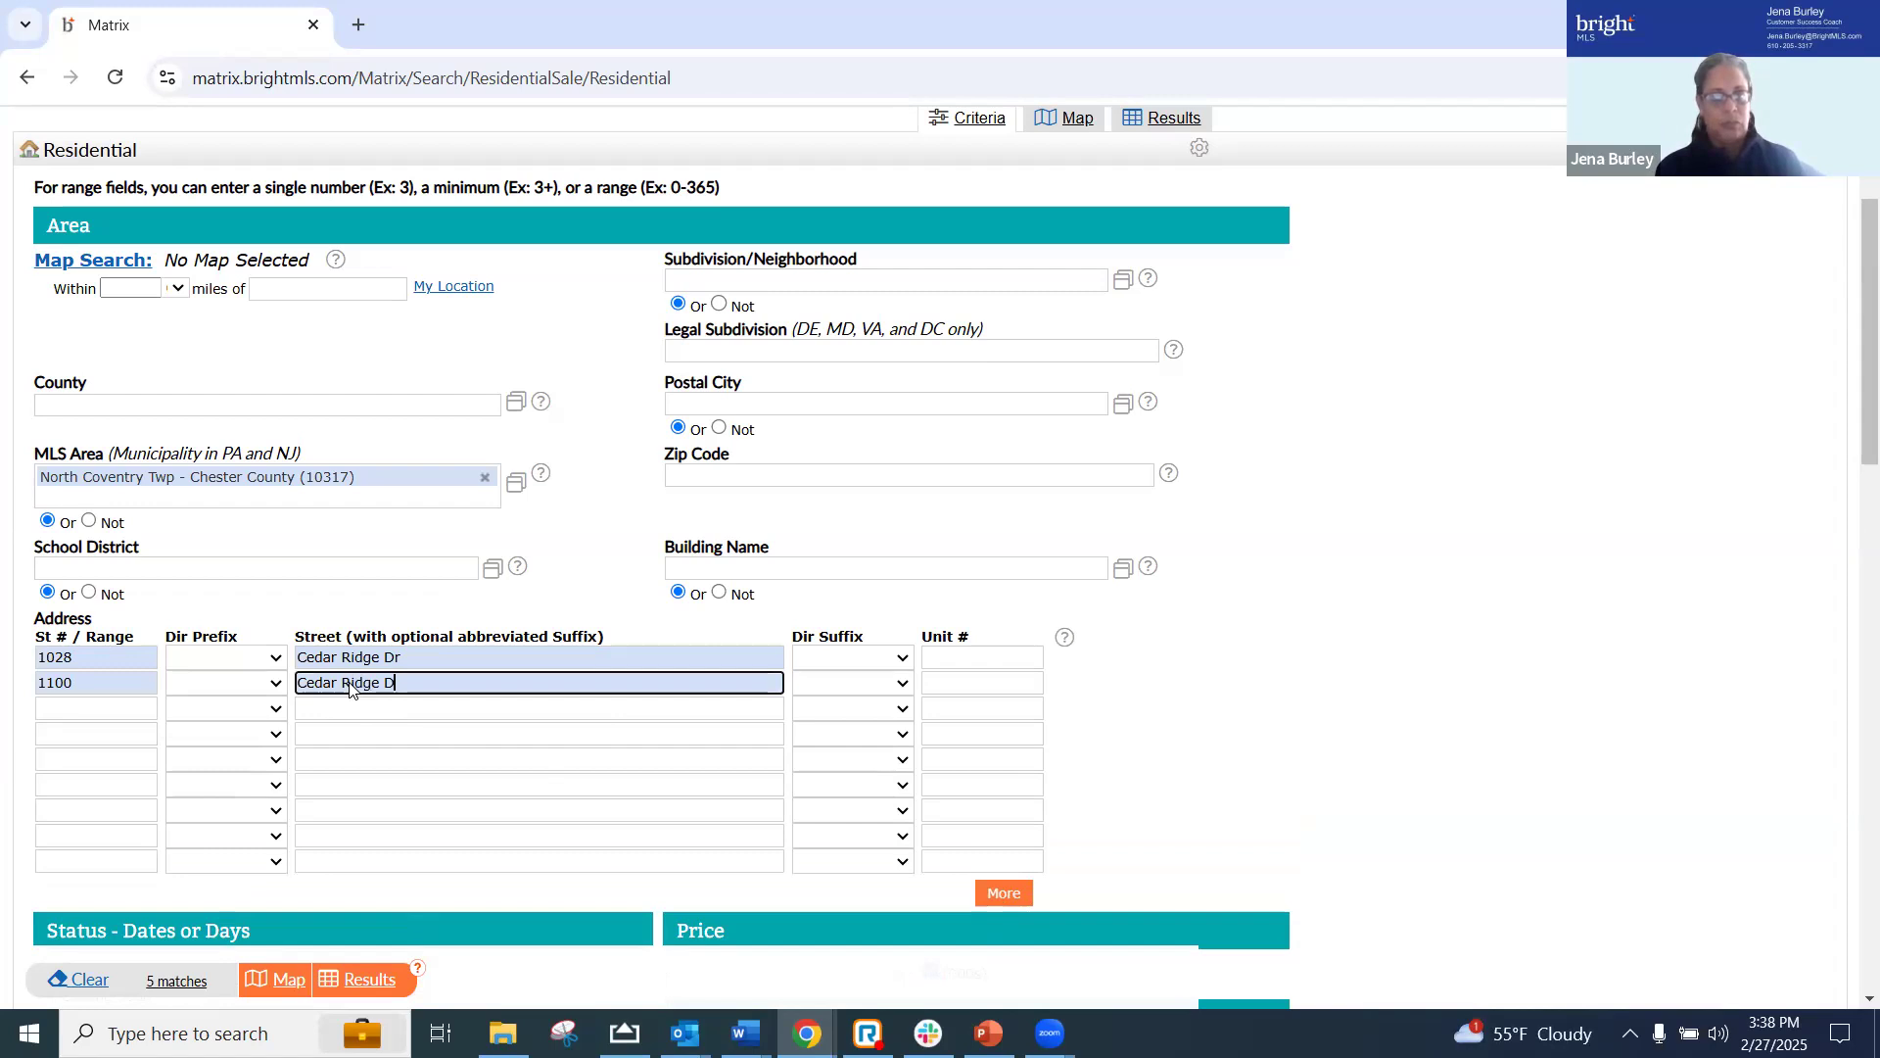
Enter the third property's street number and street name in the third address row, with the street suffix abbreviated to Dr
left_click(97, 703)
key("Tab")
key("Tab")
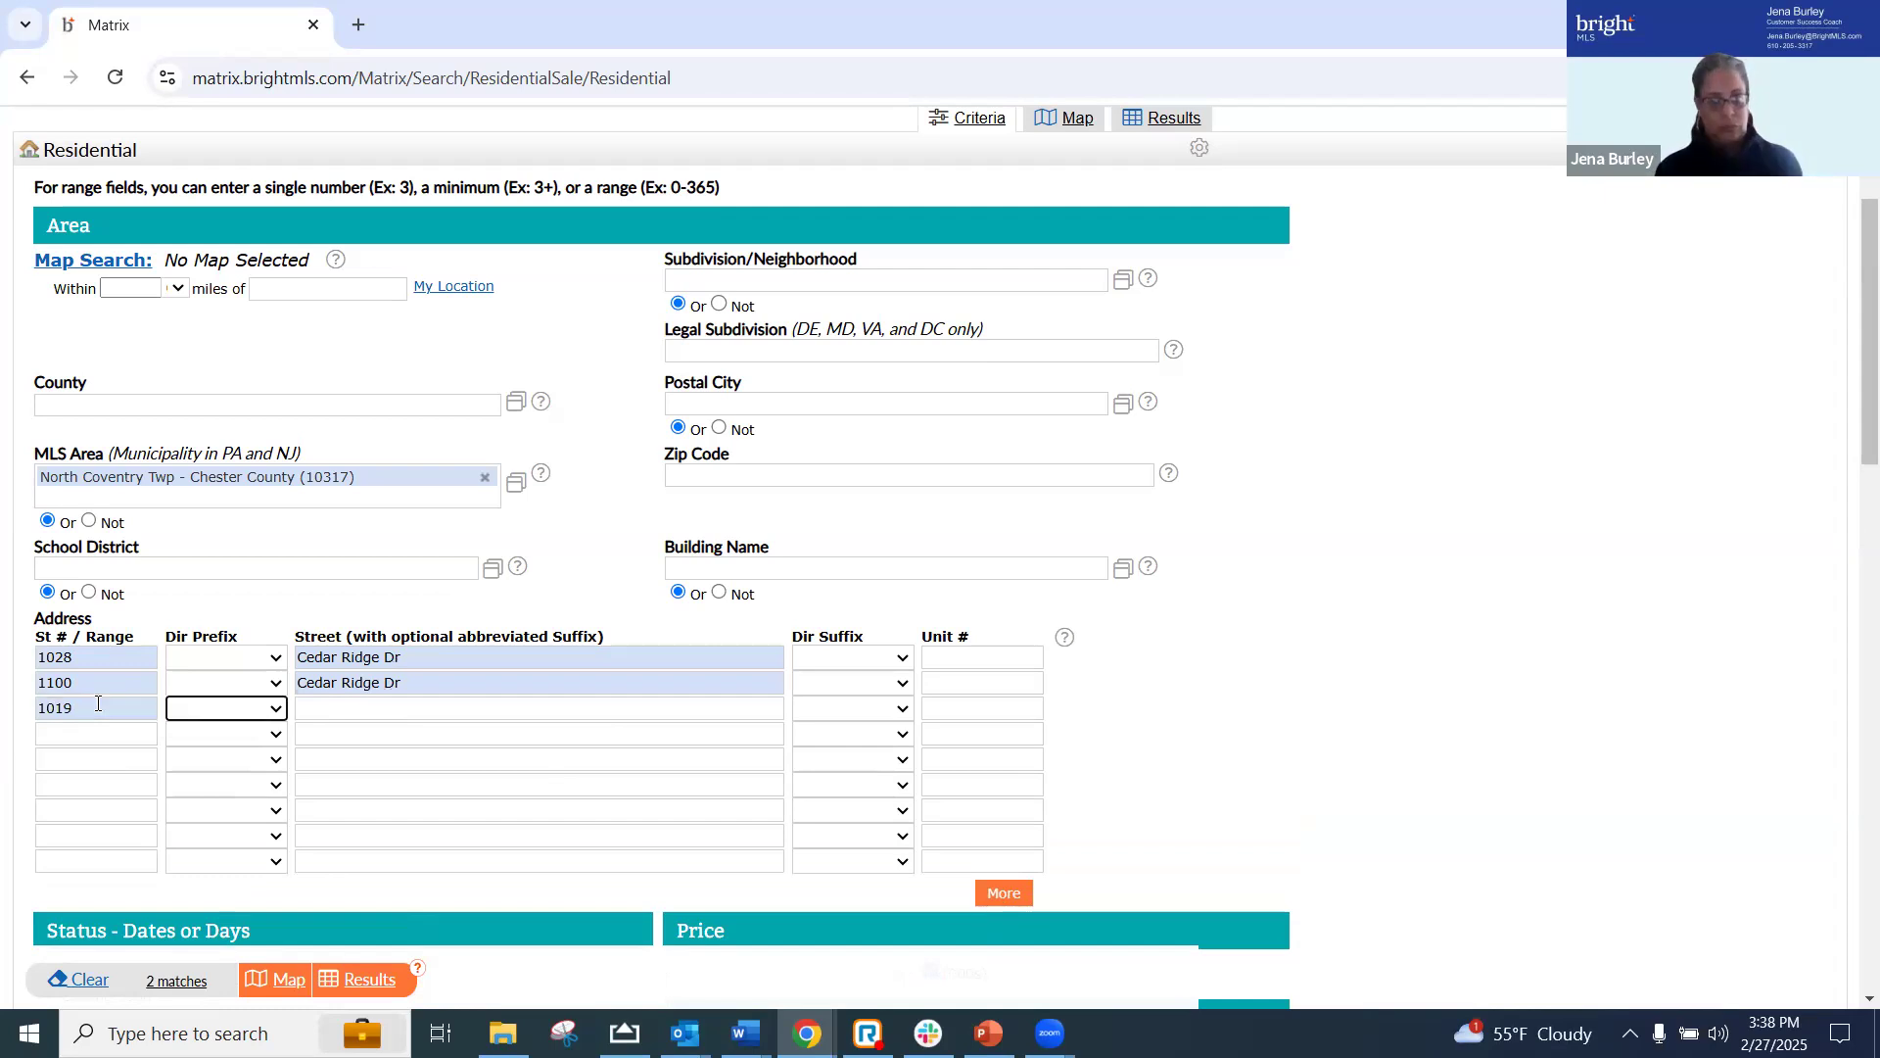
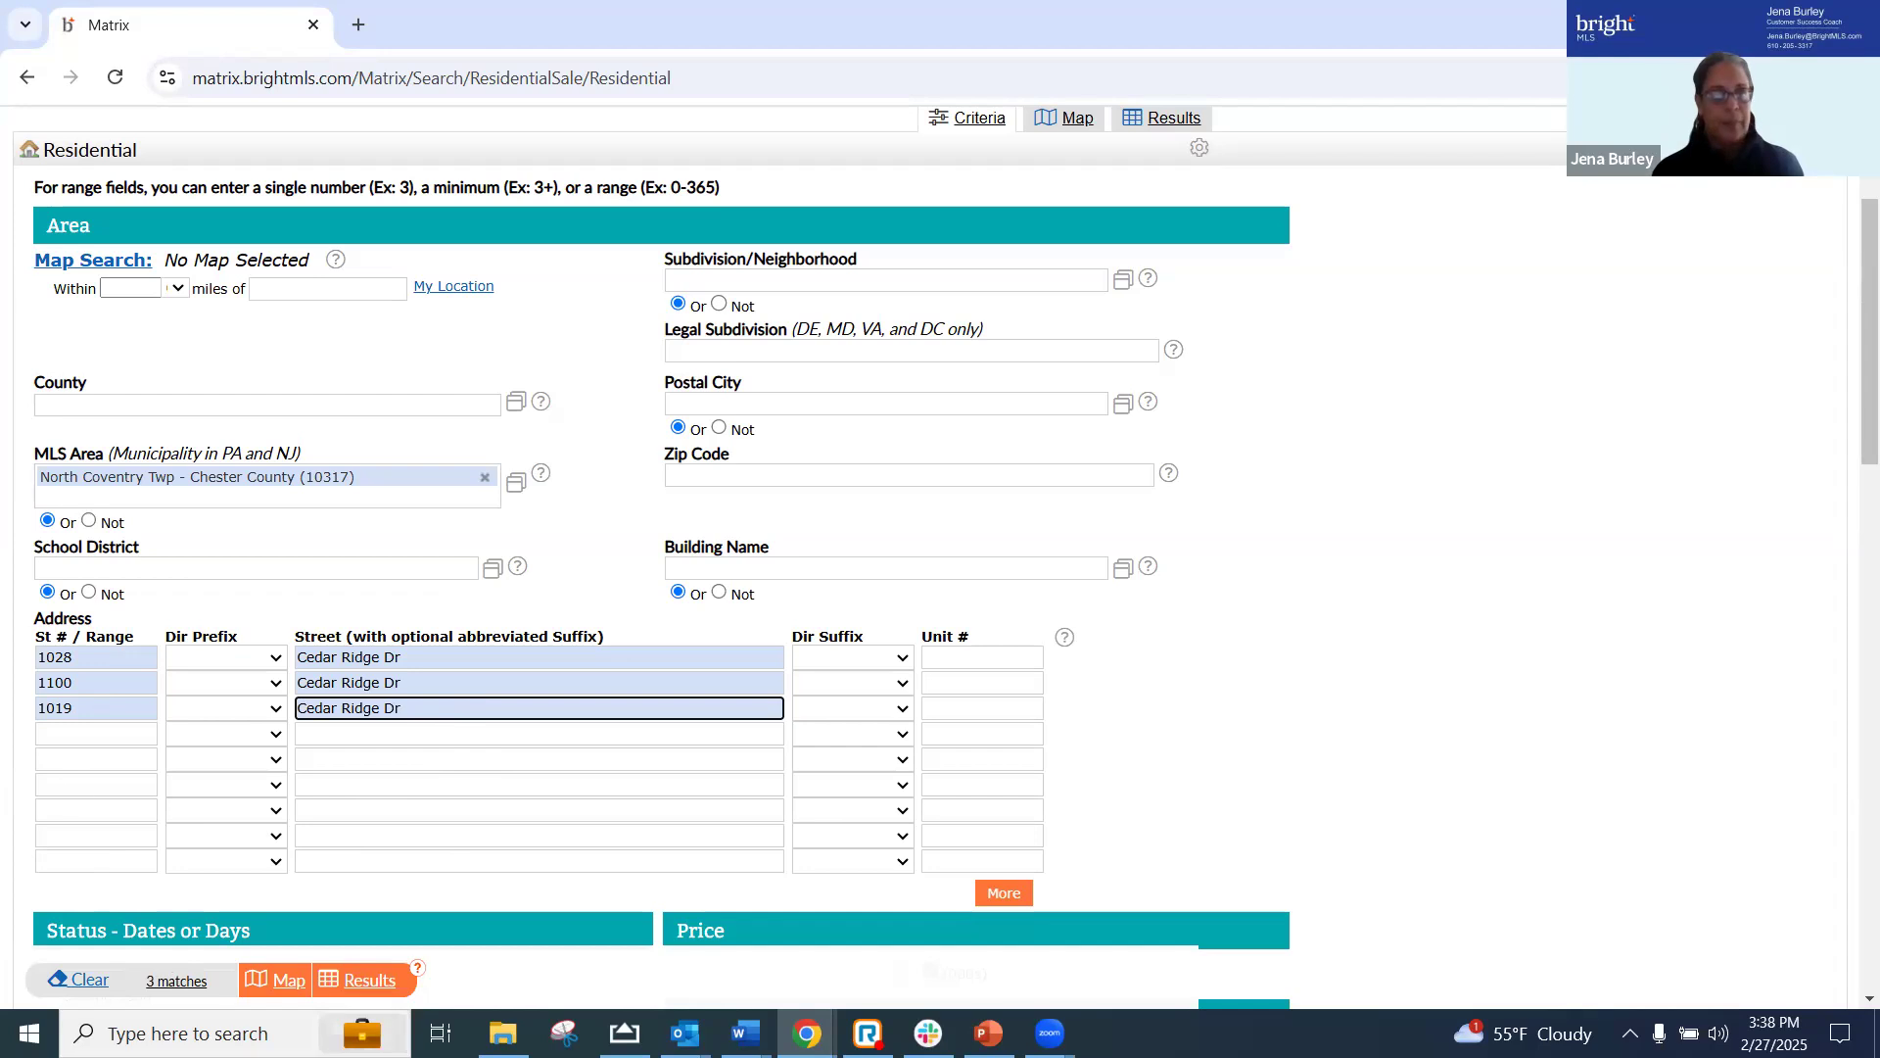
Enter the fourth property's street number and street name in the fourth address row of the residential search
left_click(93, 735)
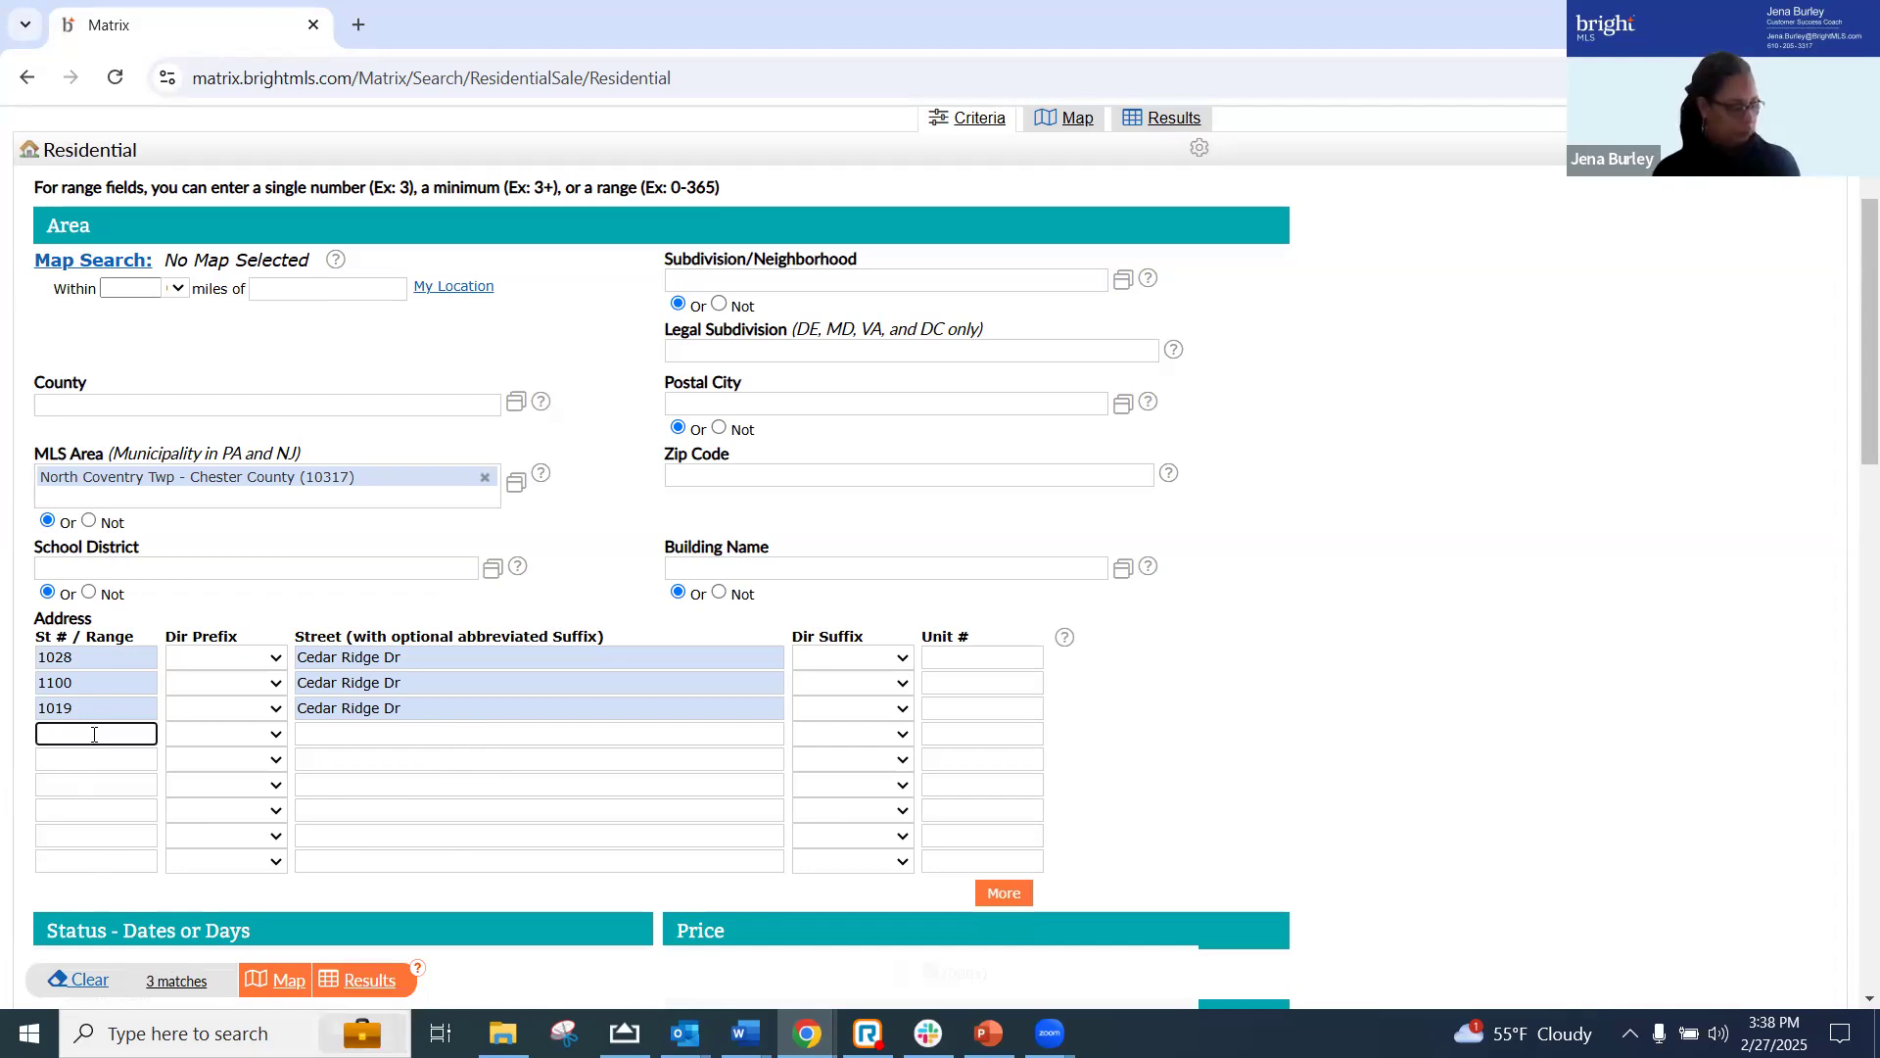
key("Tab")
key("Tab")
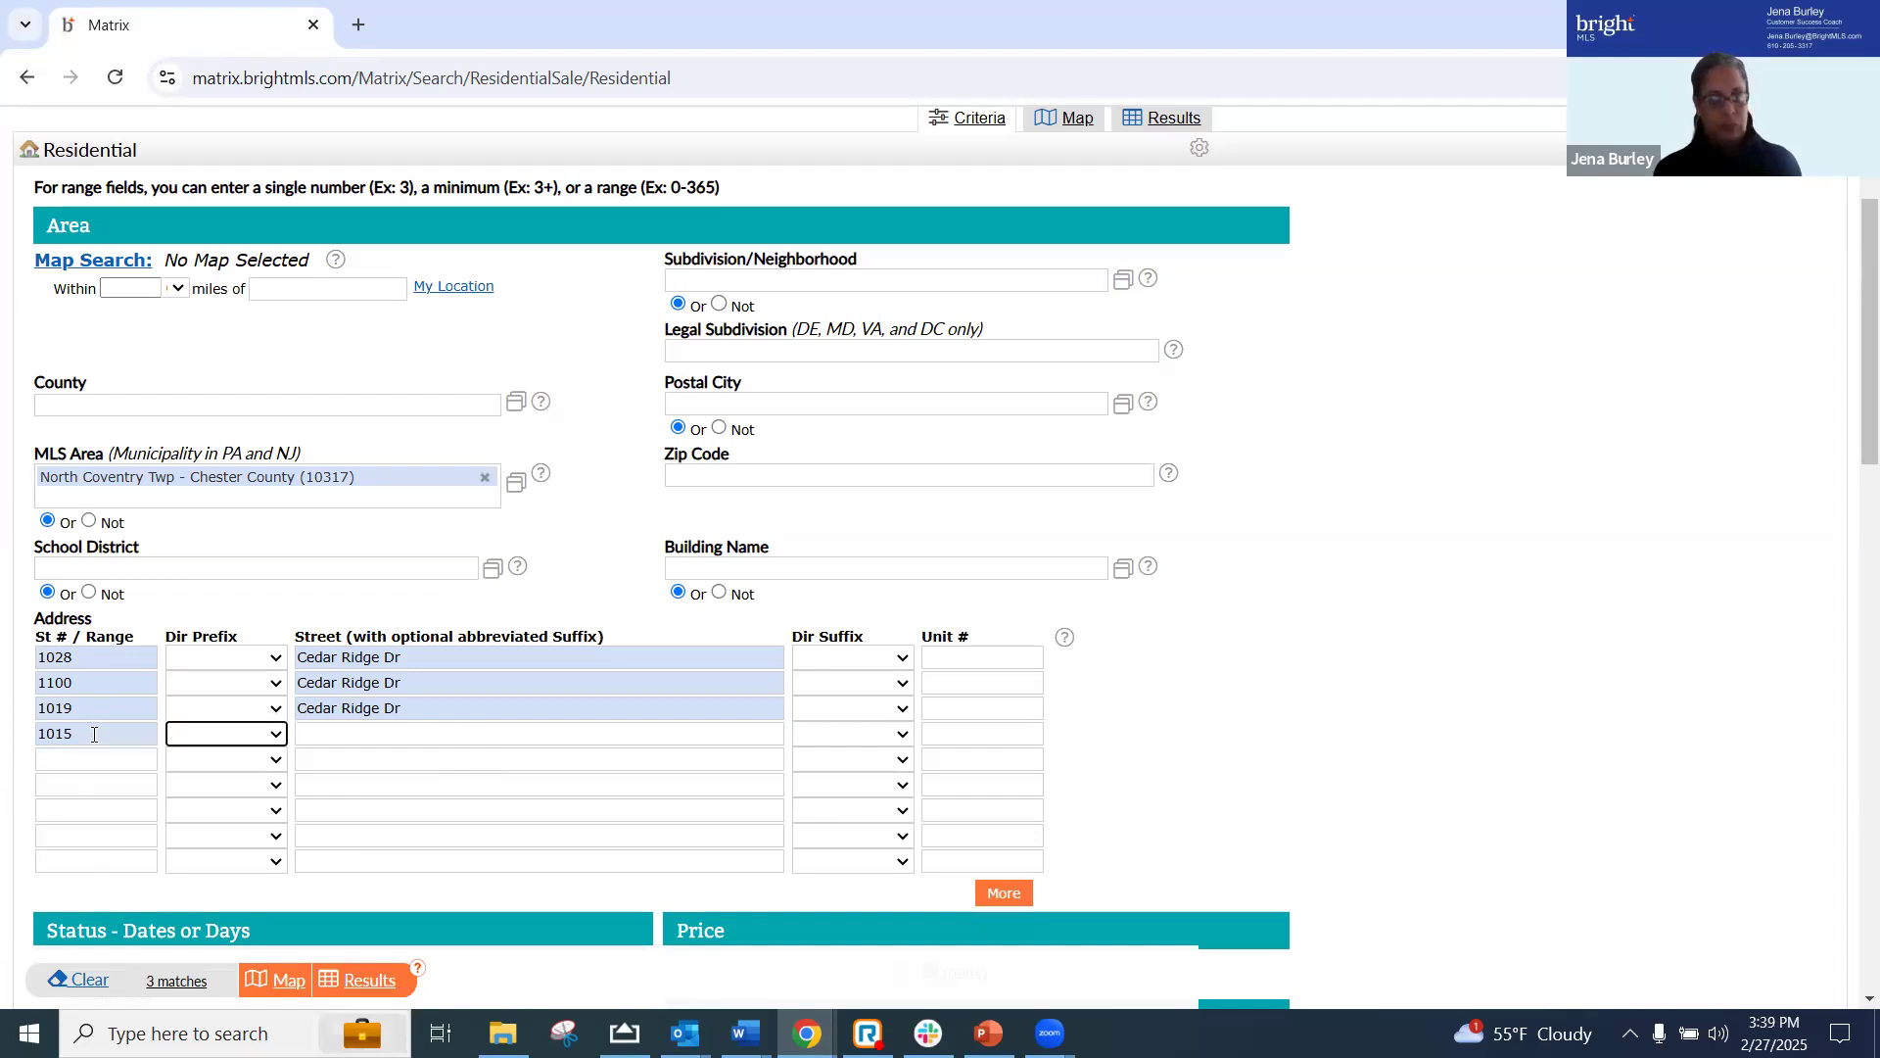
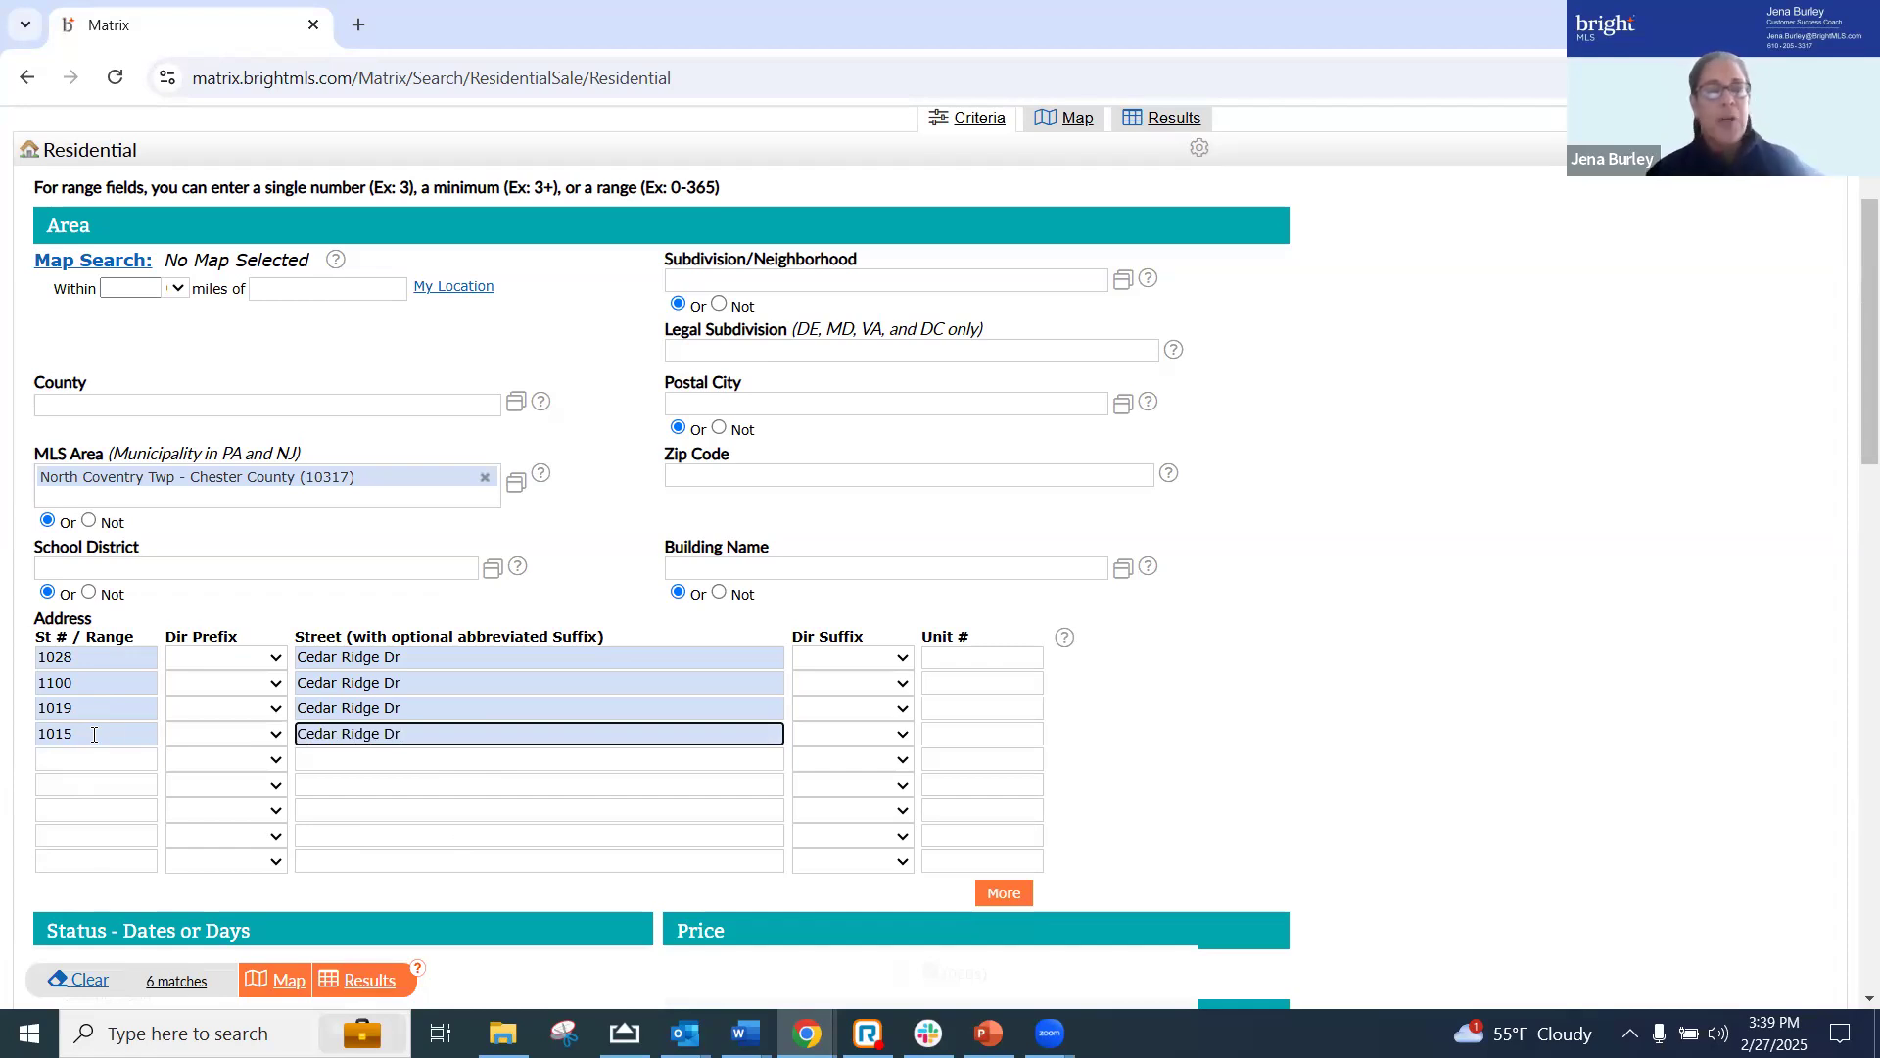
Show the results of the residential search and select the first three listings
scroll(1187, 296, "up", 1)
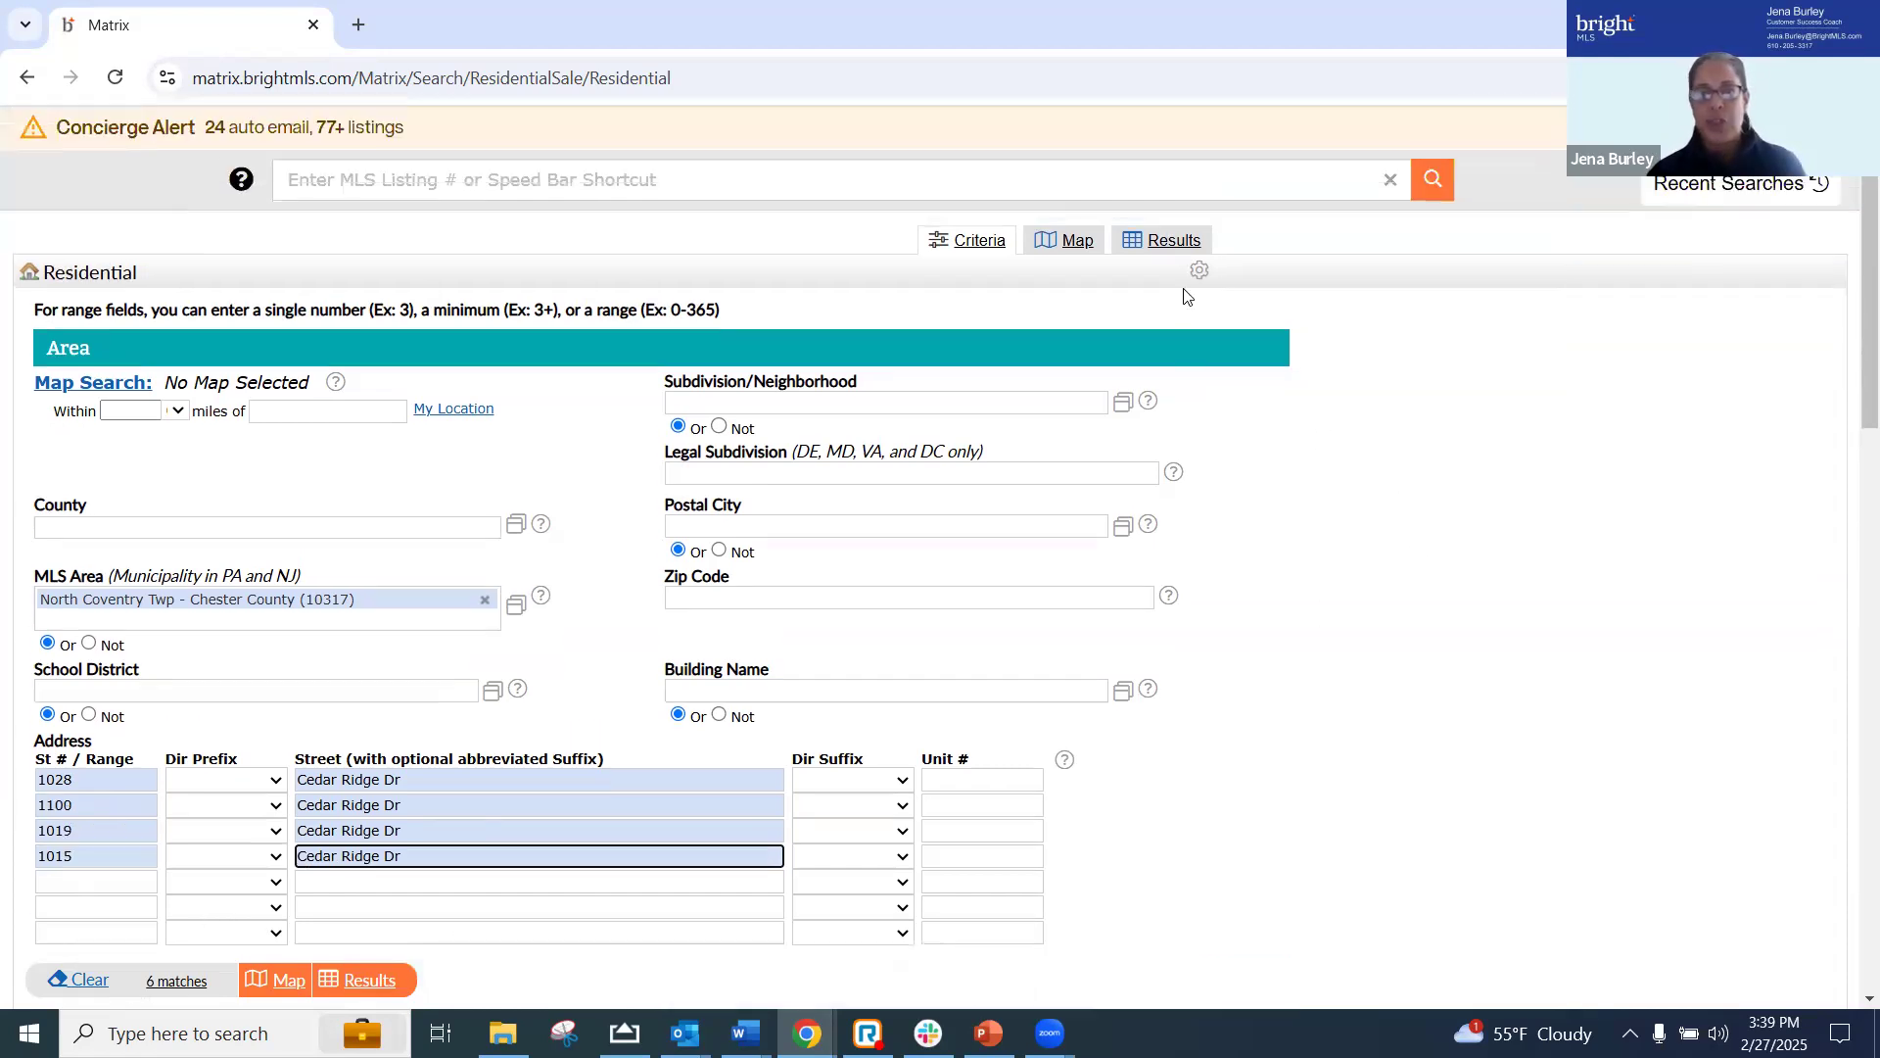
left_click(1169, 244)
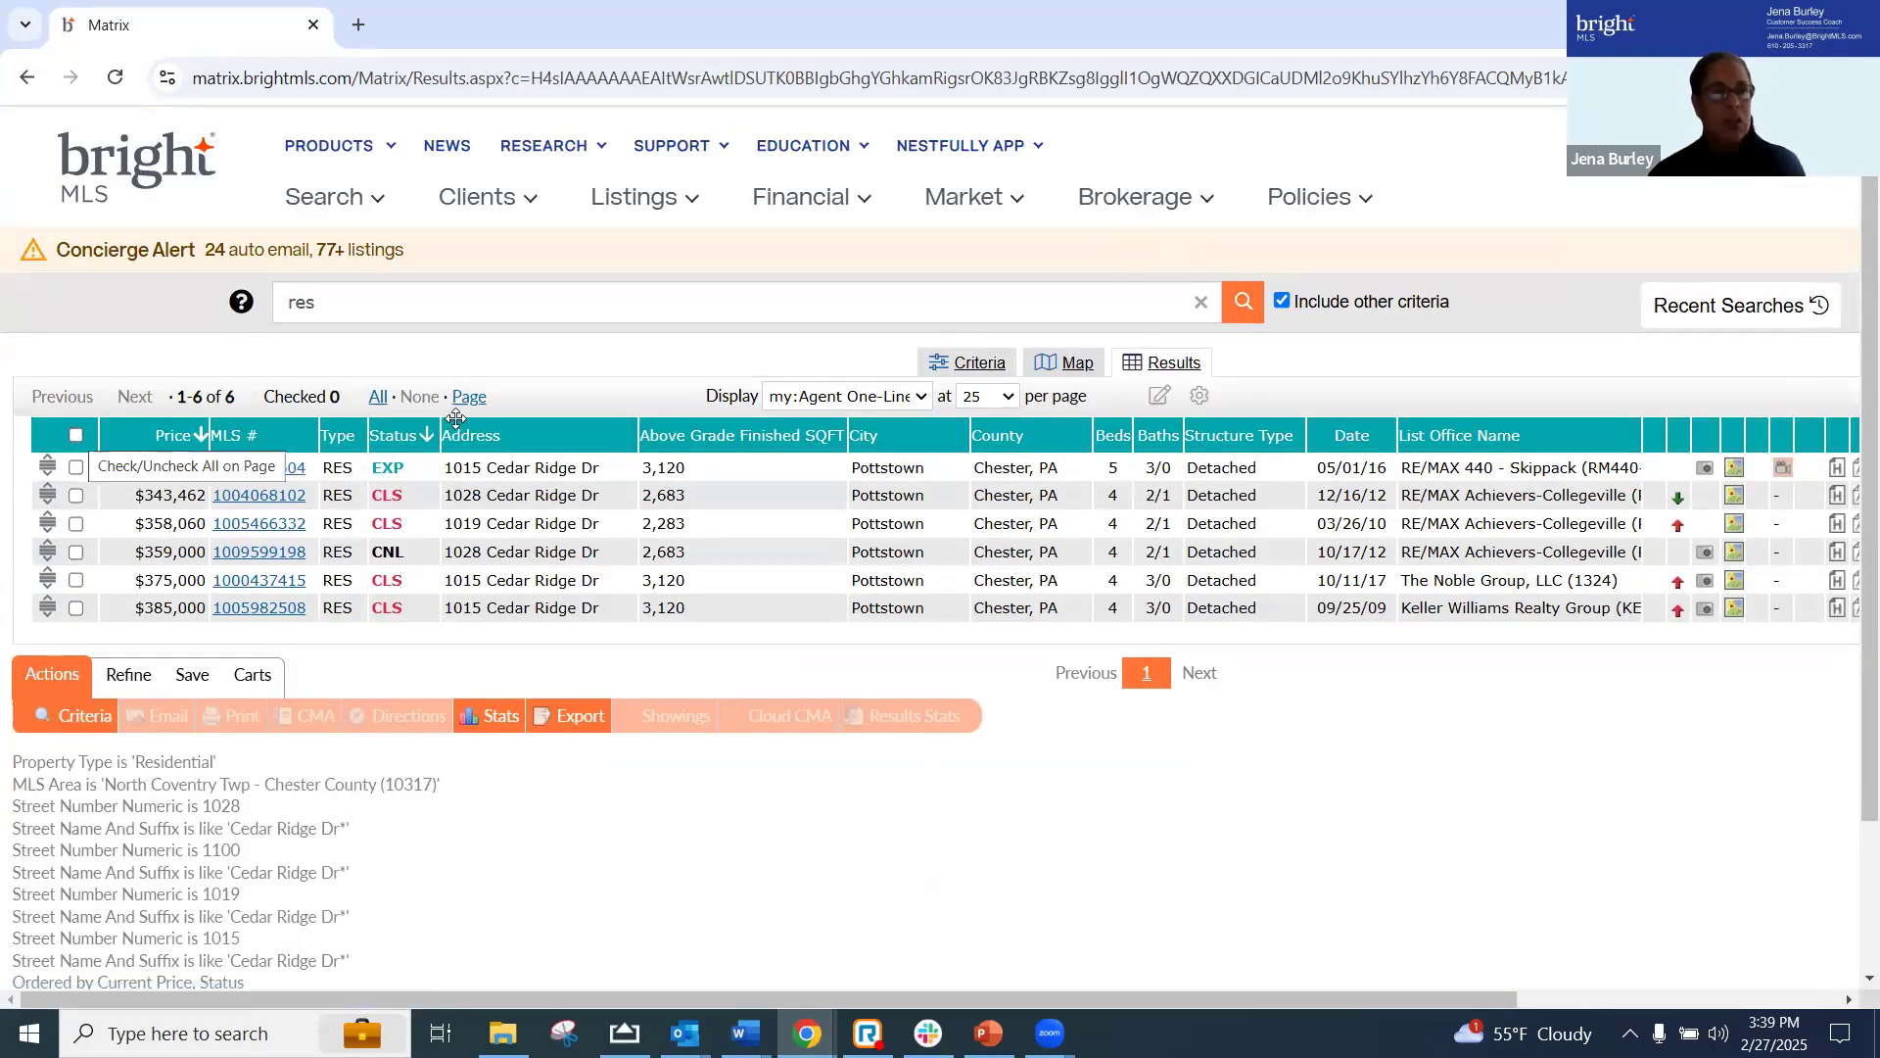
left_click(77, 495)
left_click(77, 524)
left_click(77, 468)
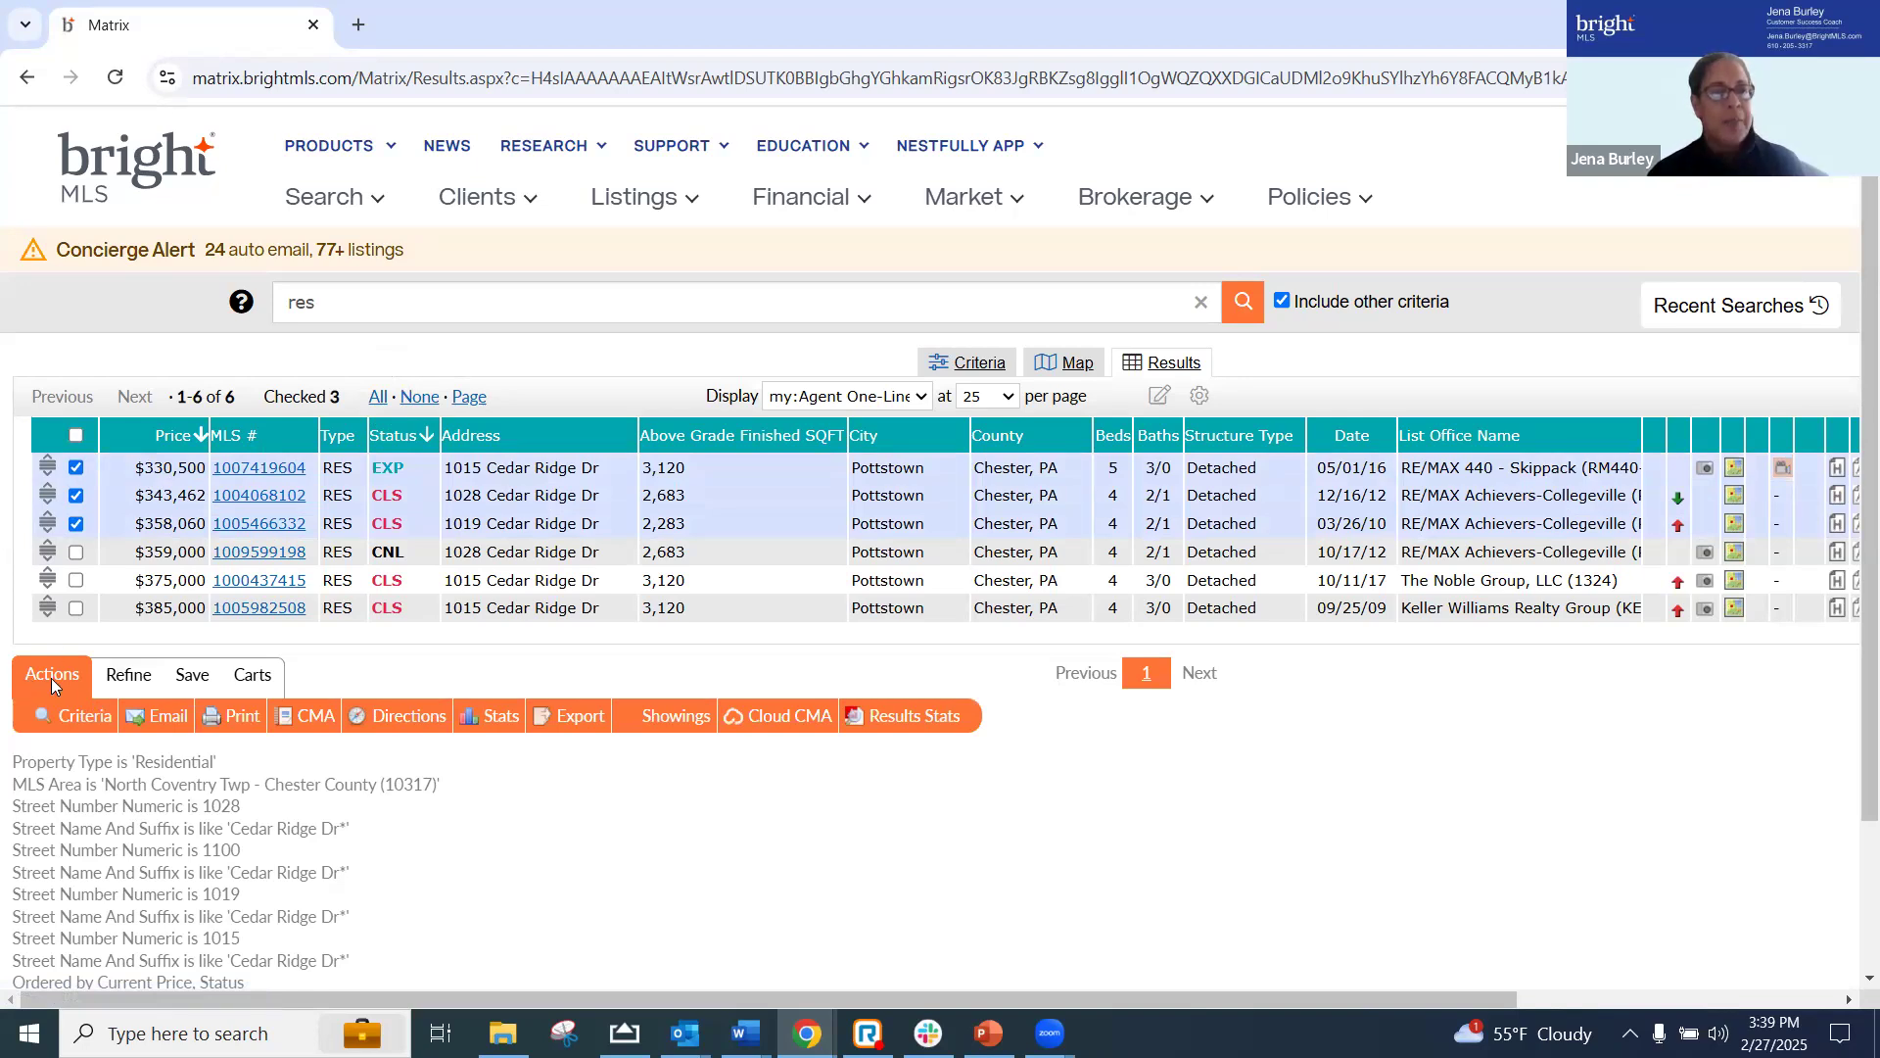
Search the three selected listings in Public Records using the To Public Records cross-search
left_click(128, 678)
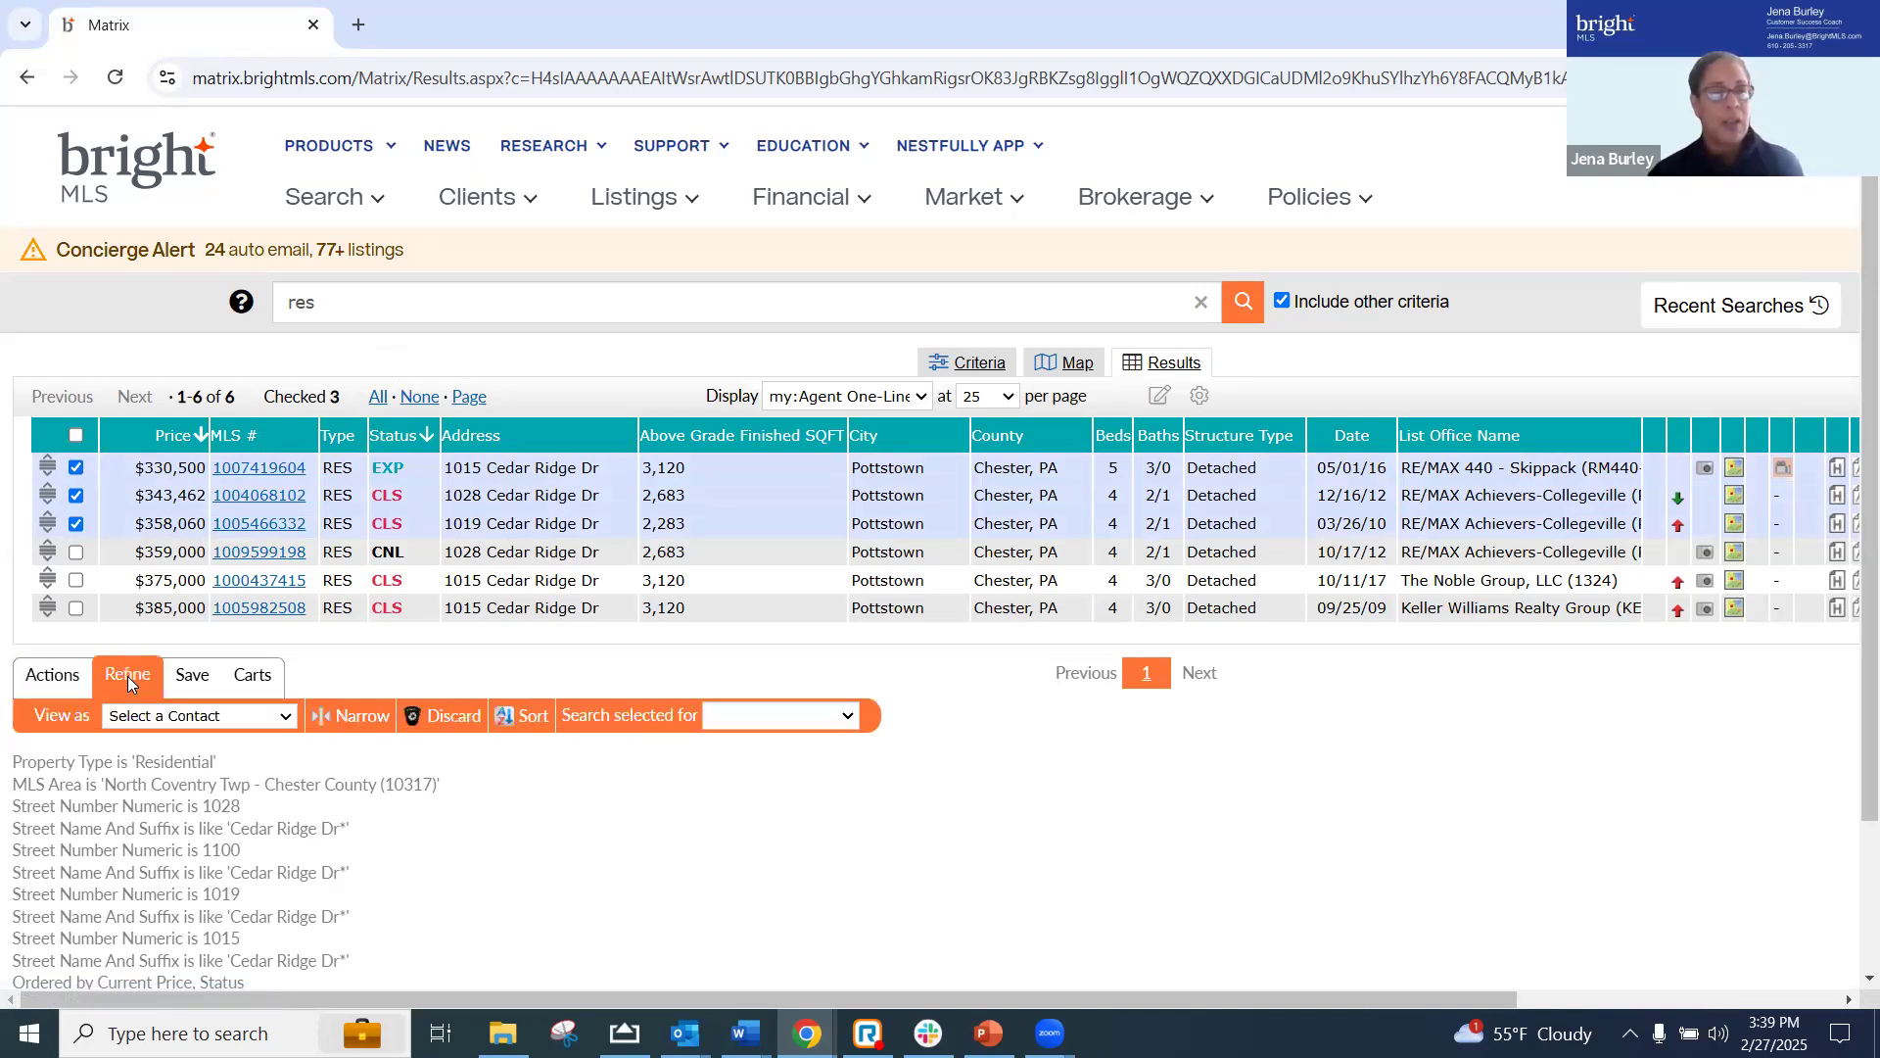
left_click(848, 716)
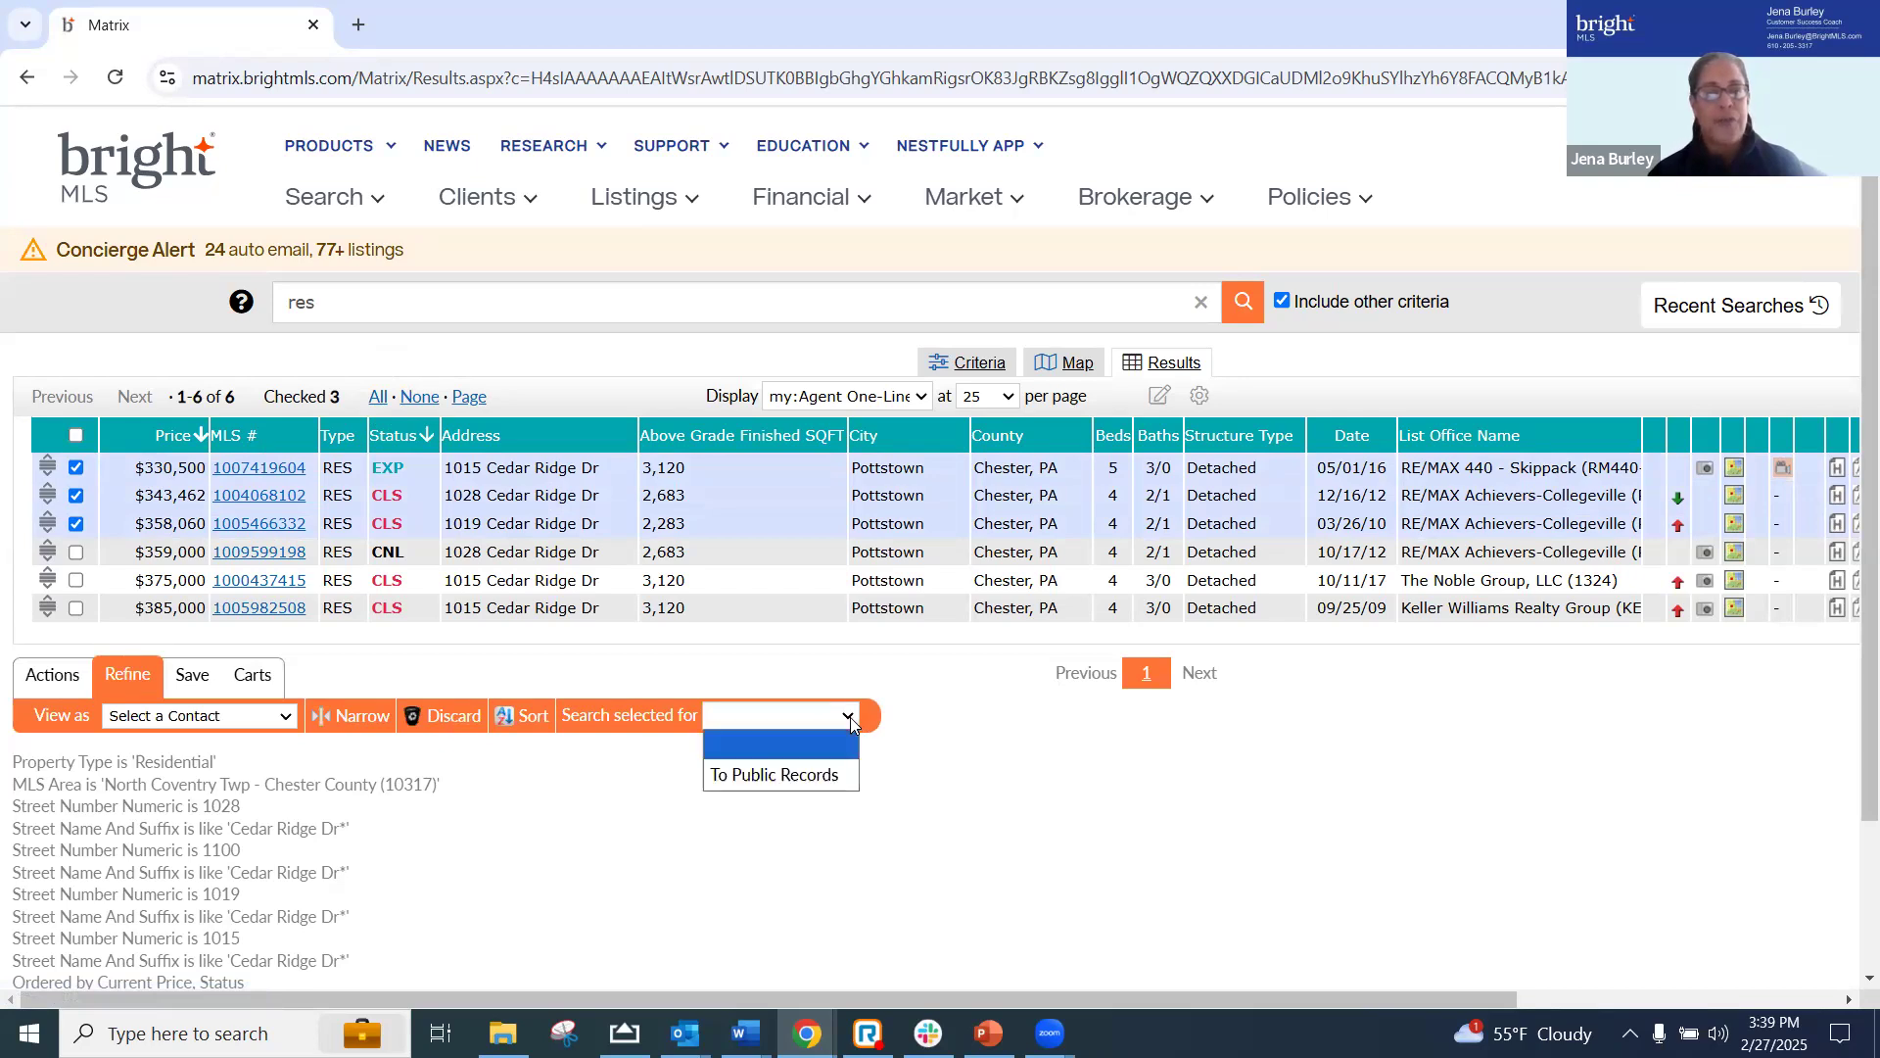
left_click(797, 778)
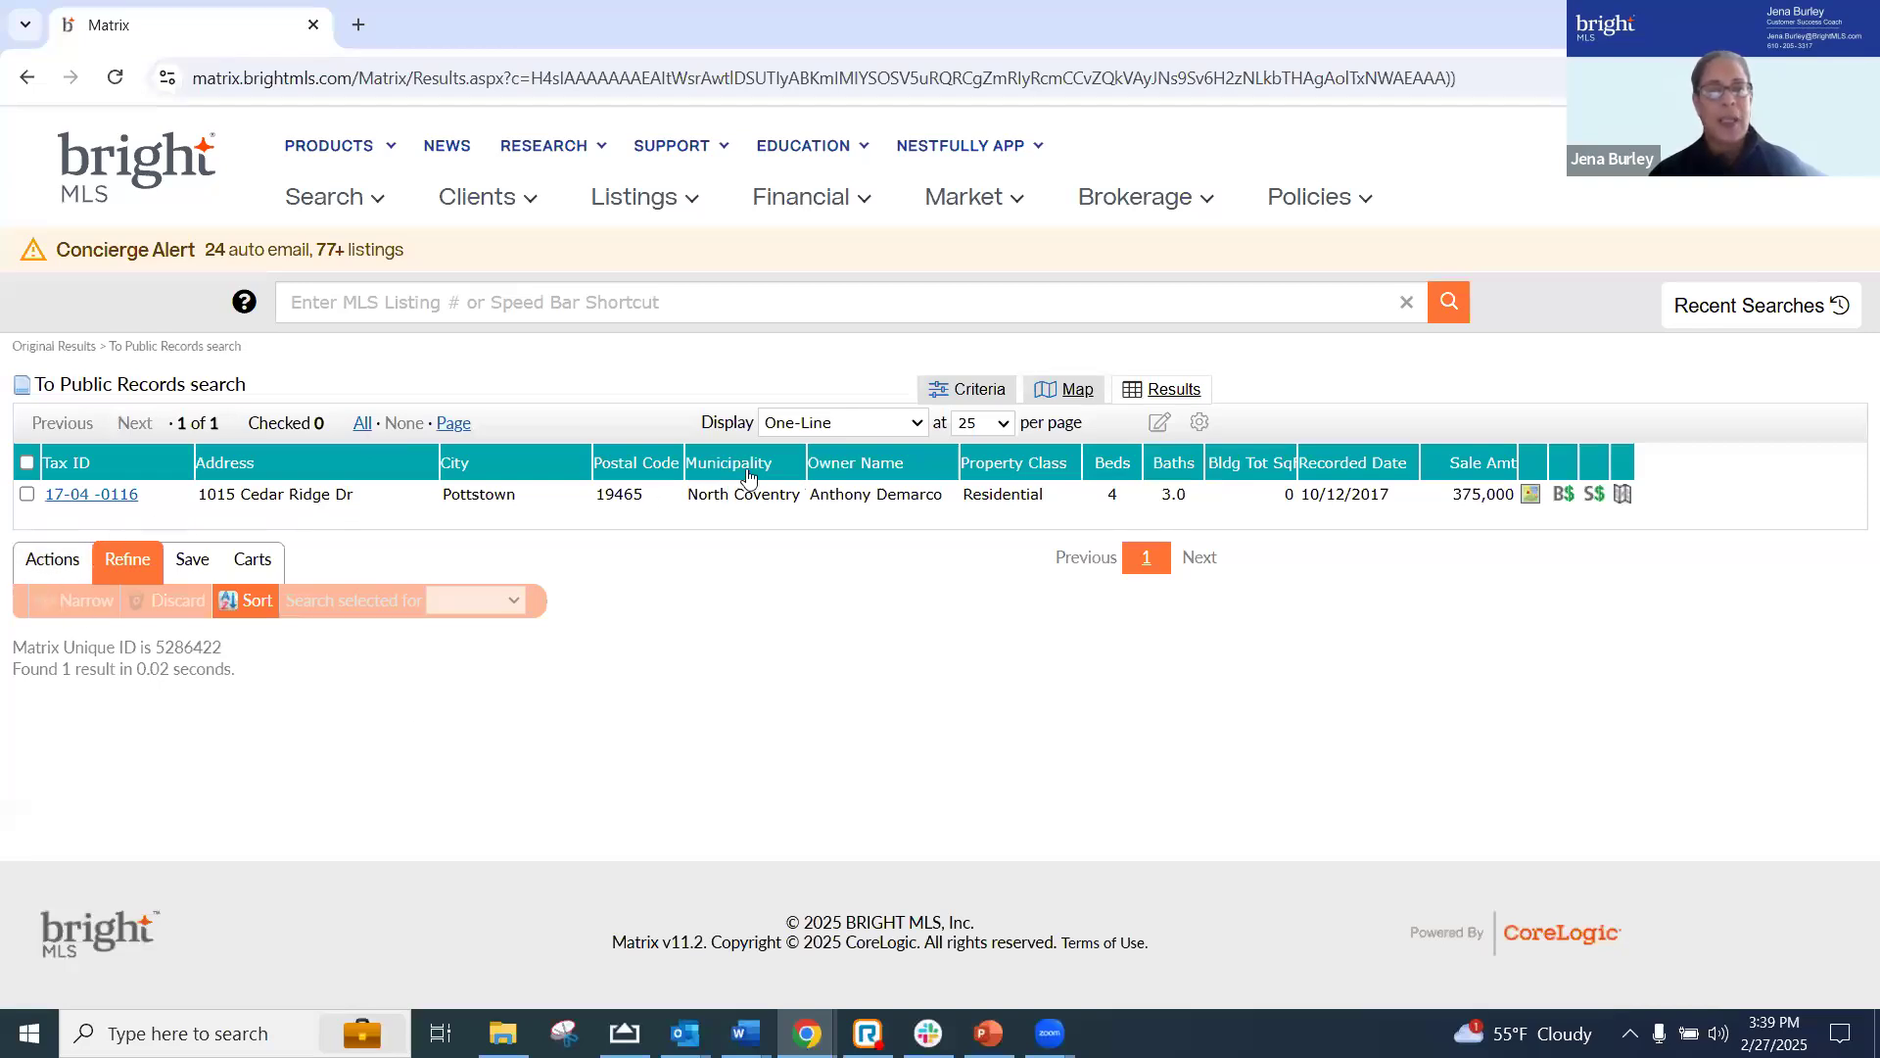
Return to the residential search results and select all listings
left_click(29, 80)
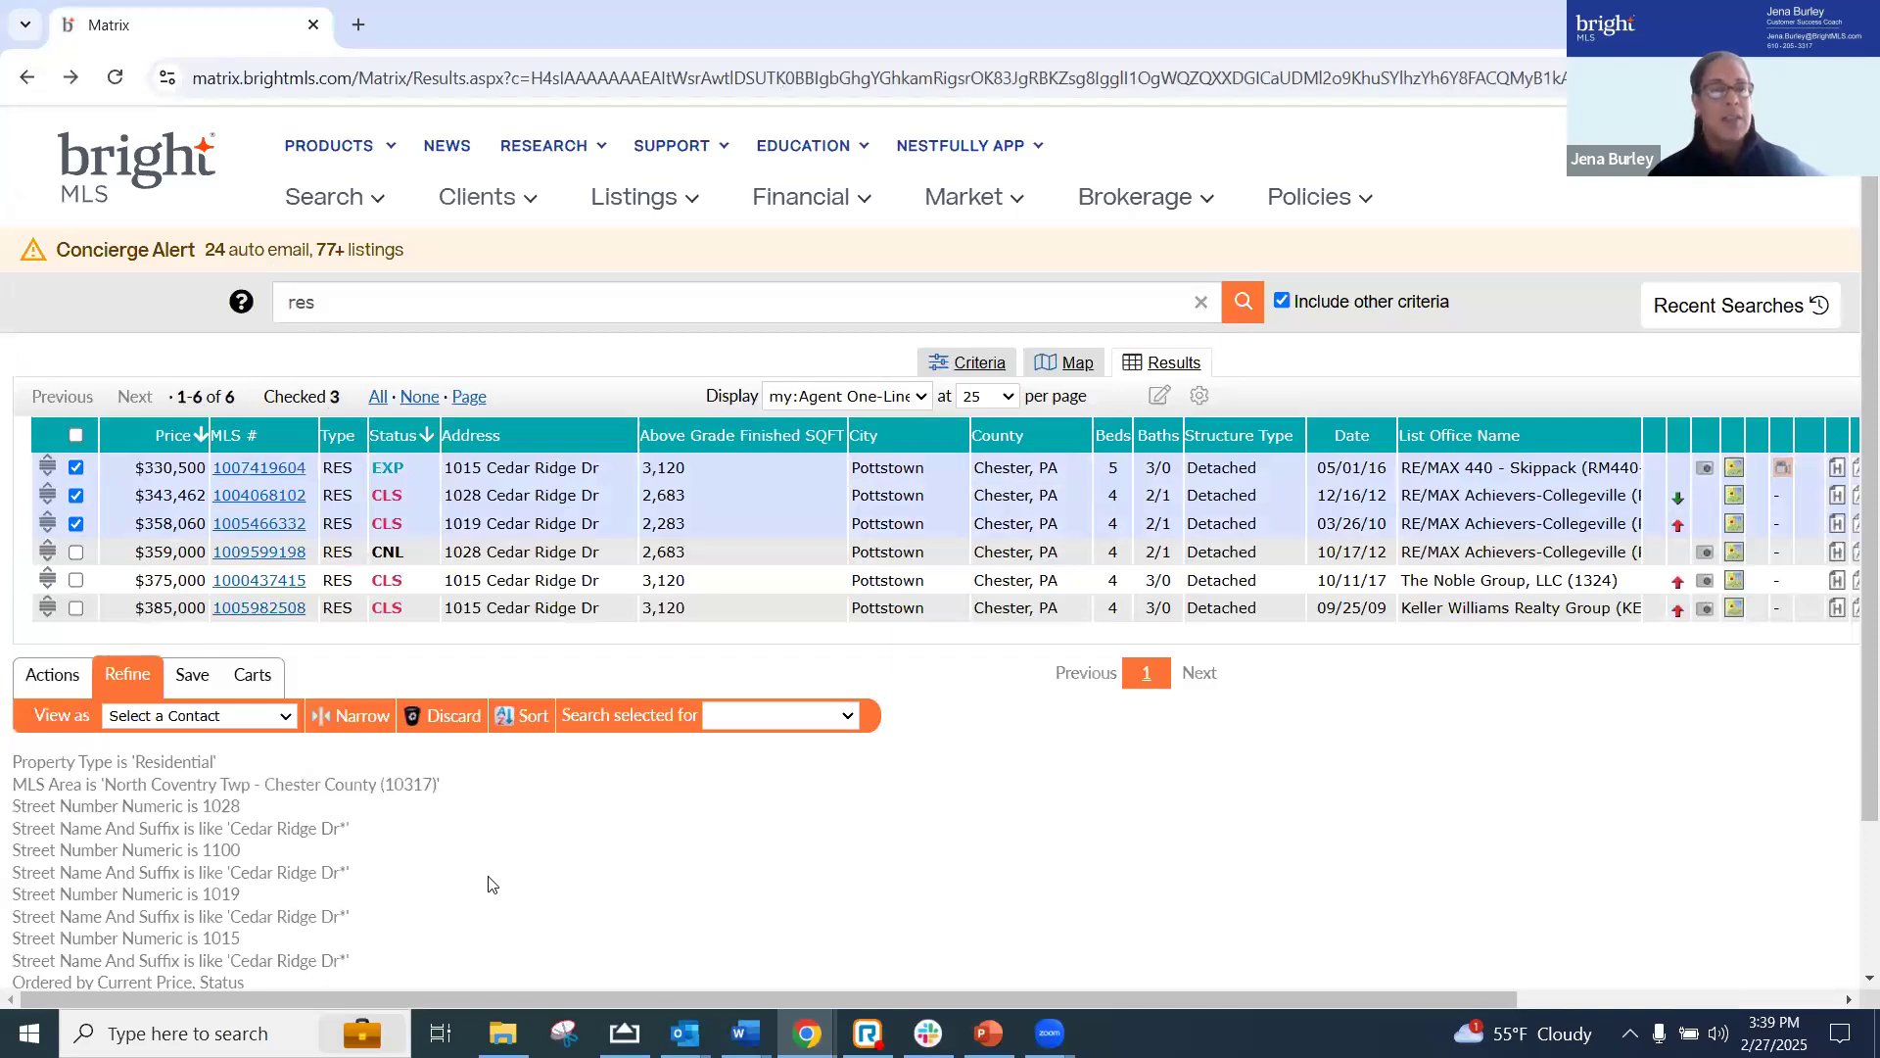
left_click(376, 404)
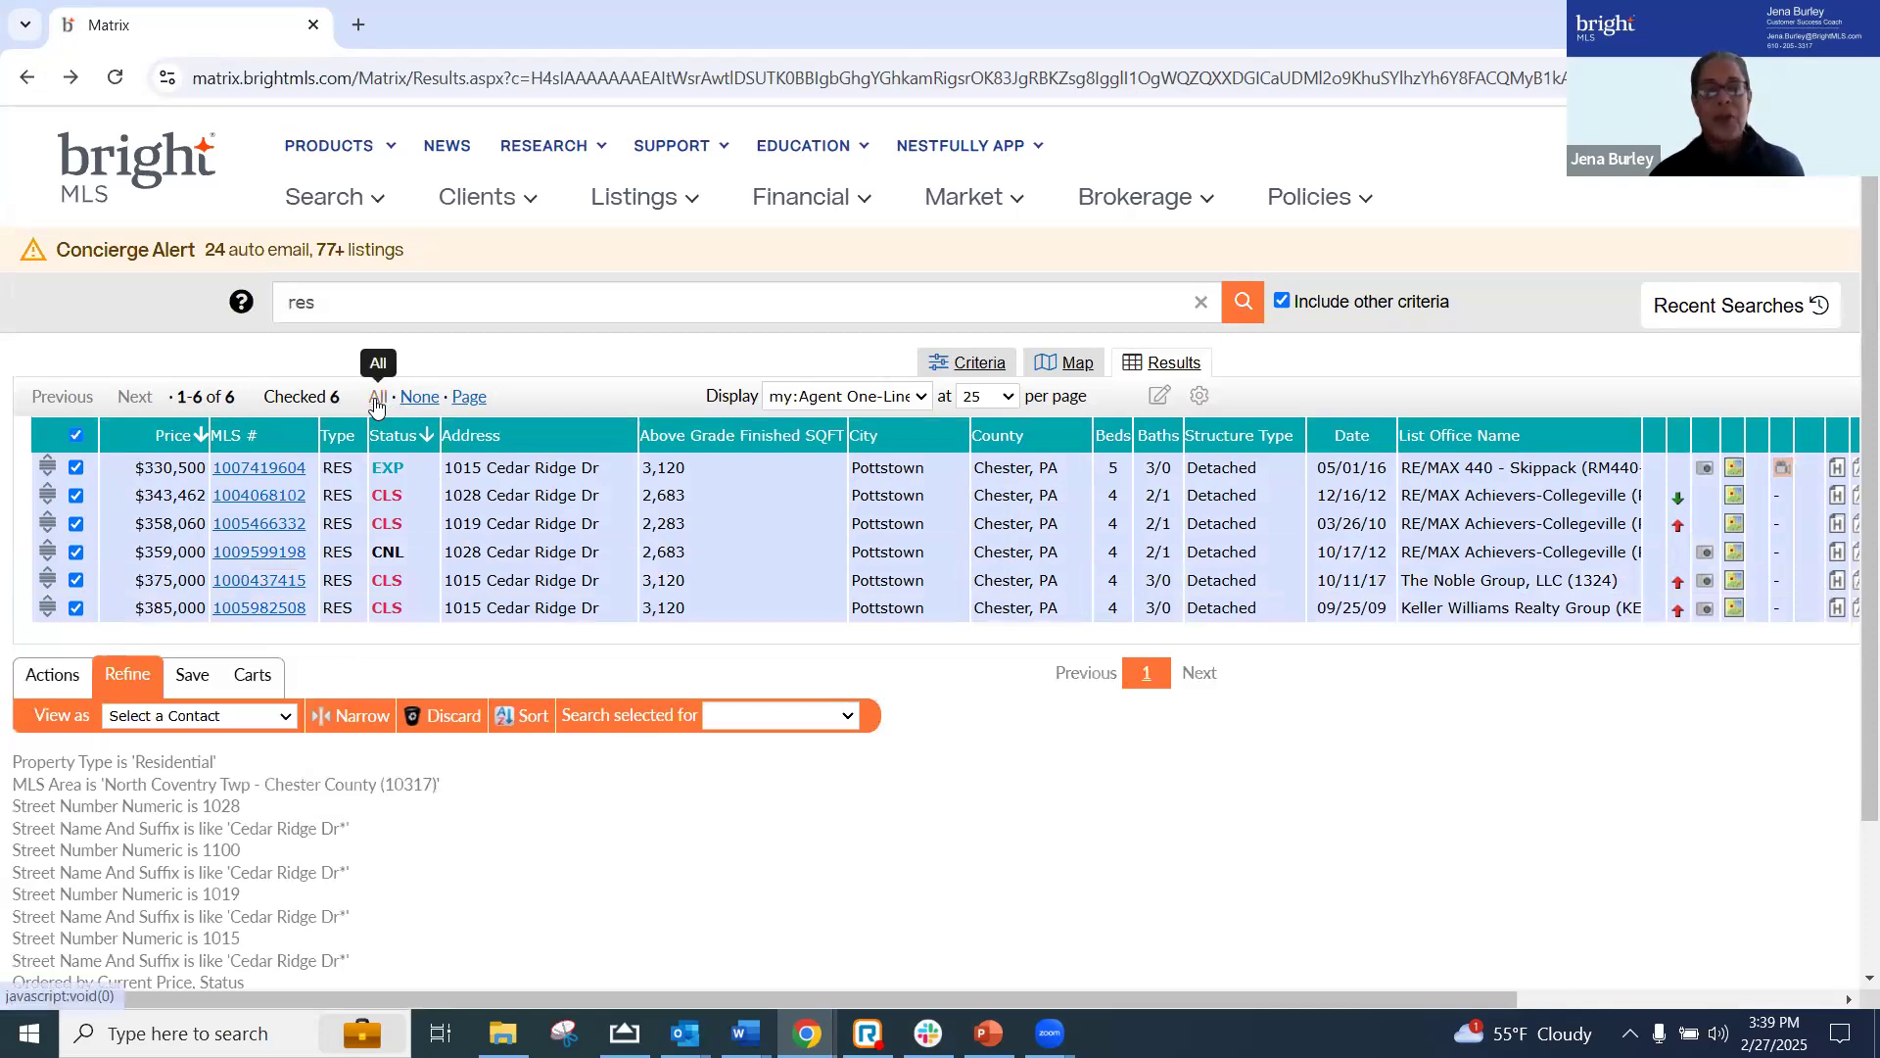